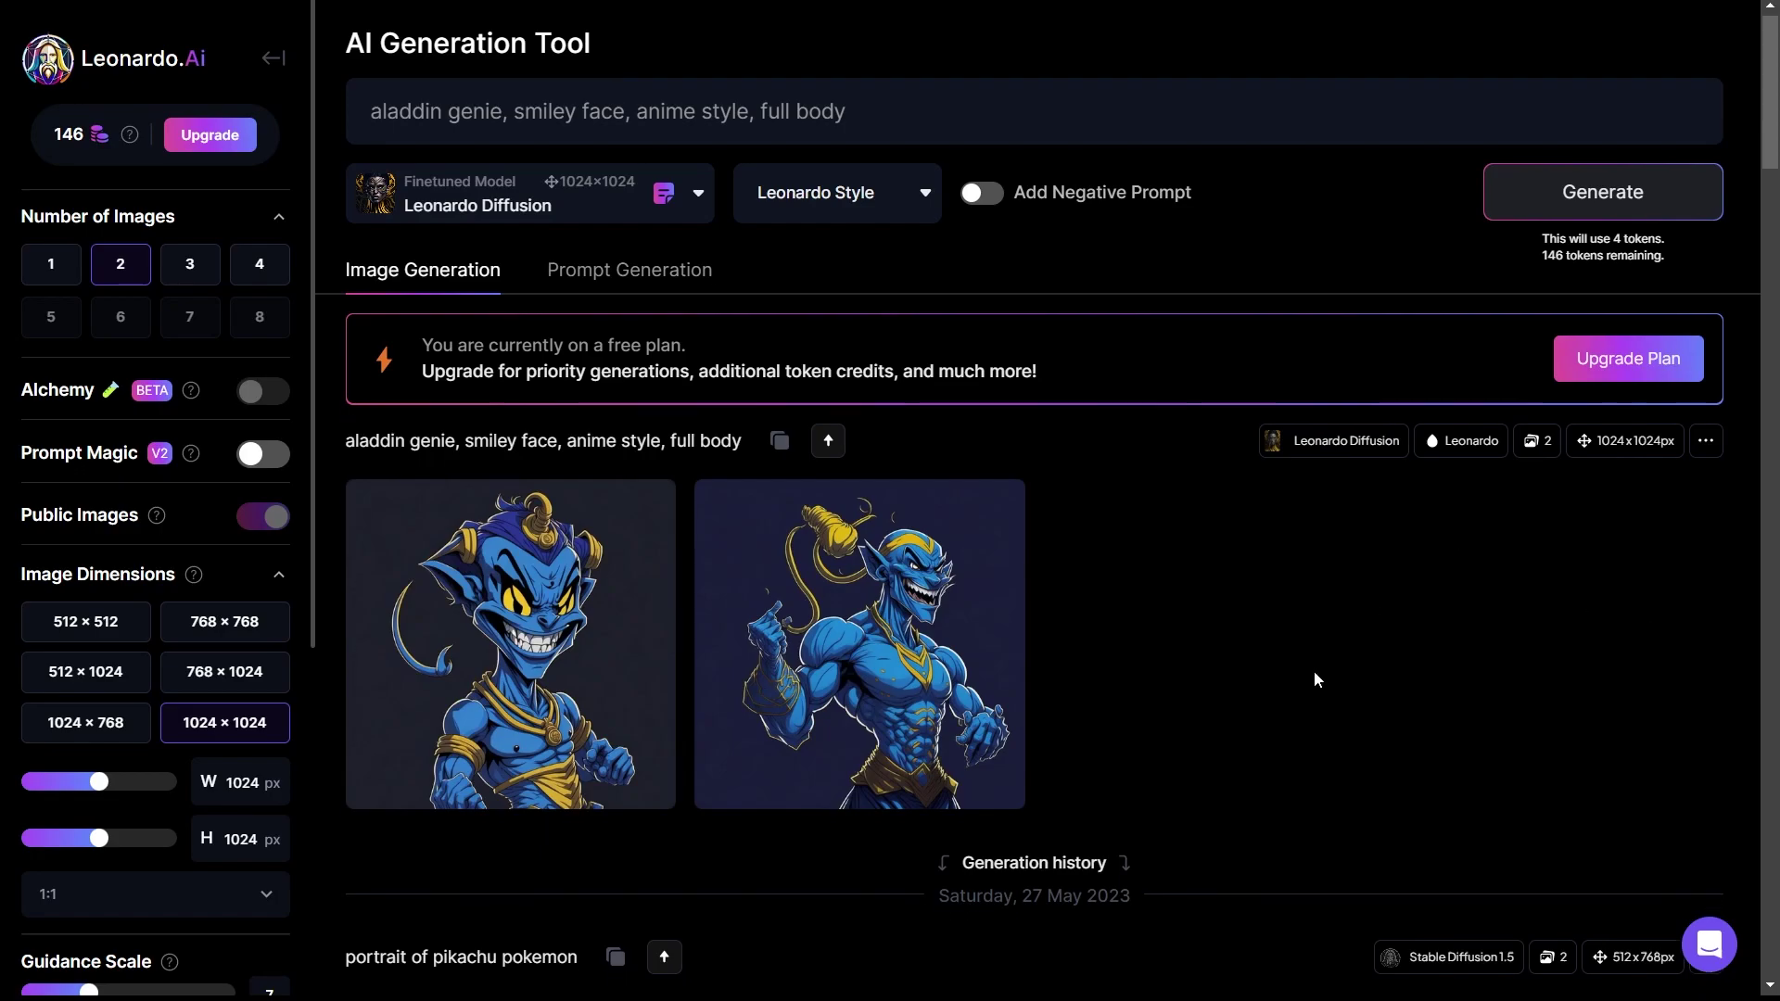
View the second generated aladdin genie image at full size
{"action": "scroll", "coordinate": [1315, 672], "scroll_direction": "down", "scroll_amount": 2}
{"action": "left_click", "coordinate": [941, 368]}
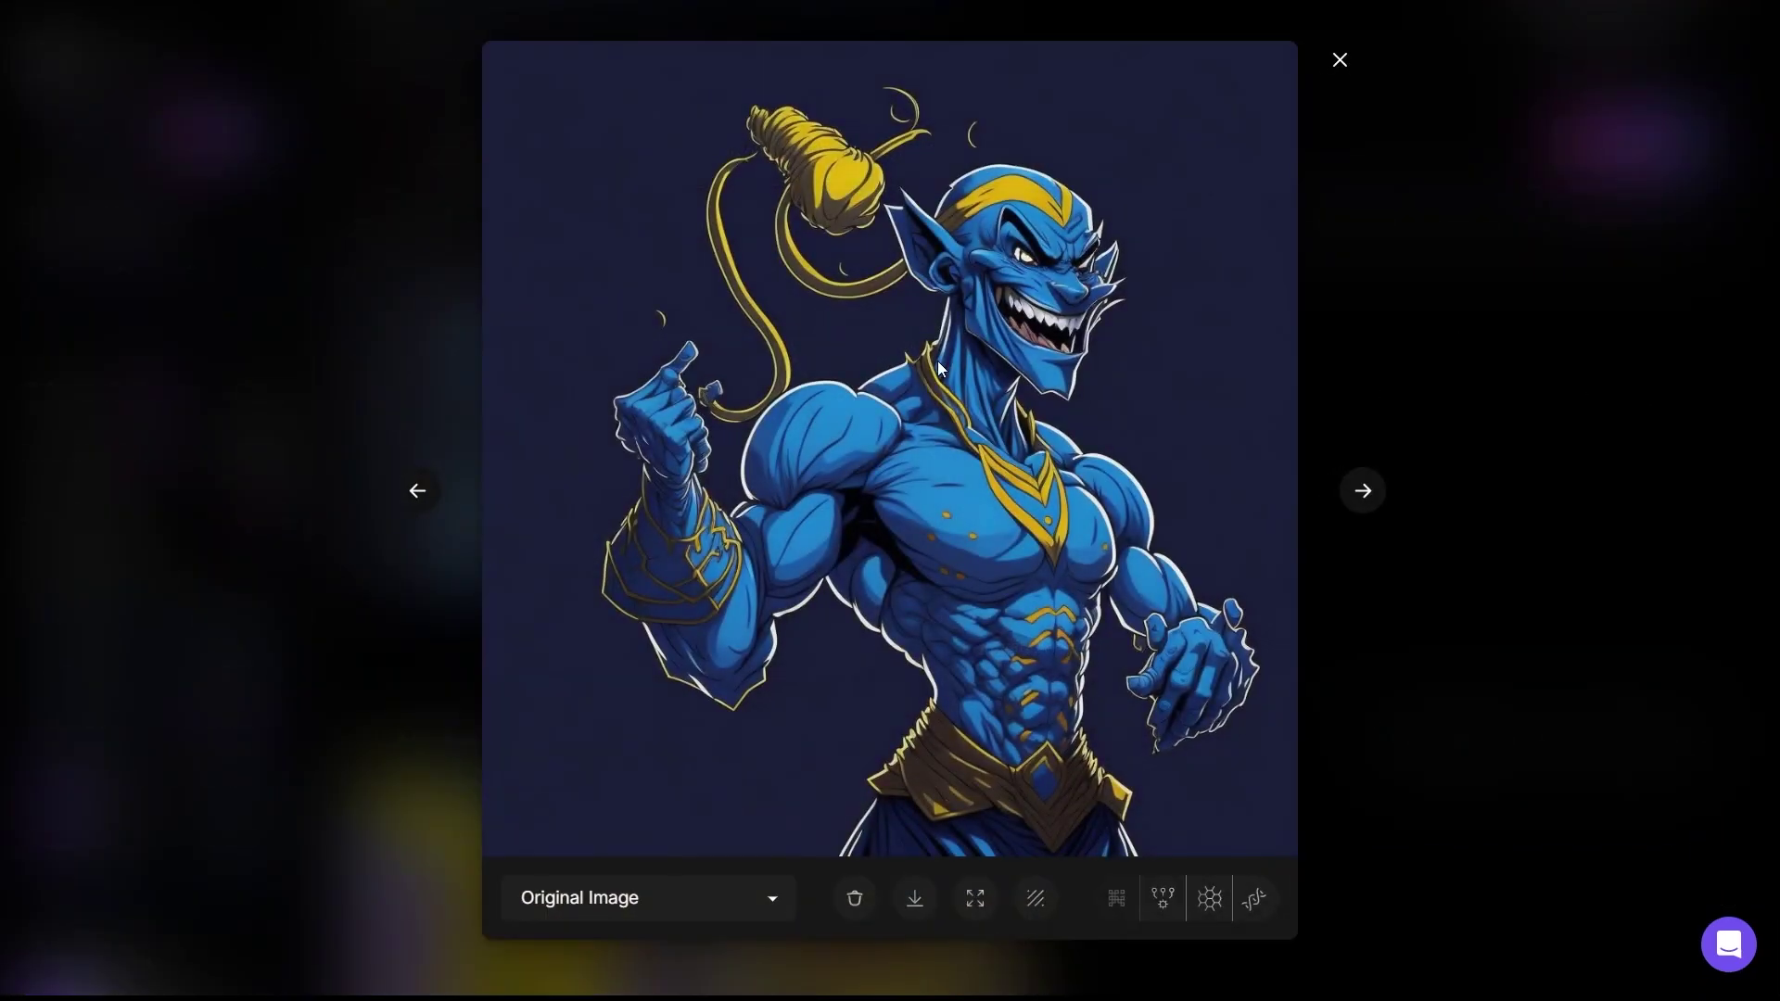
{"action": "left_click", "coordinate": [1350, 258]}
Append "friendly" to the end of the aladdin genie image prompt
{"action": "left_click", "coordinate": [934, 127]}
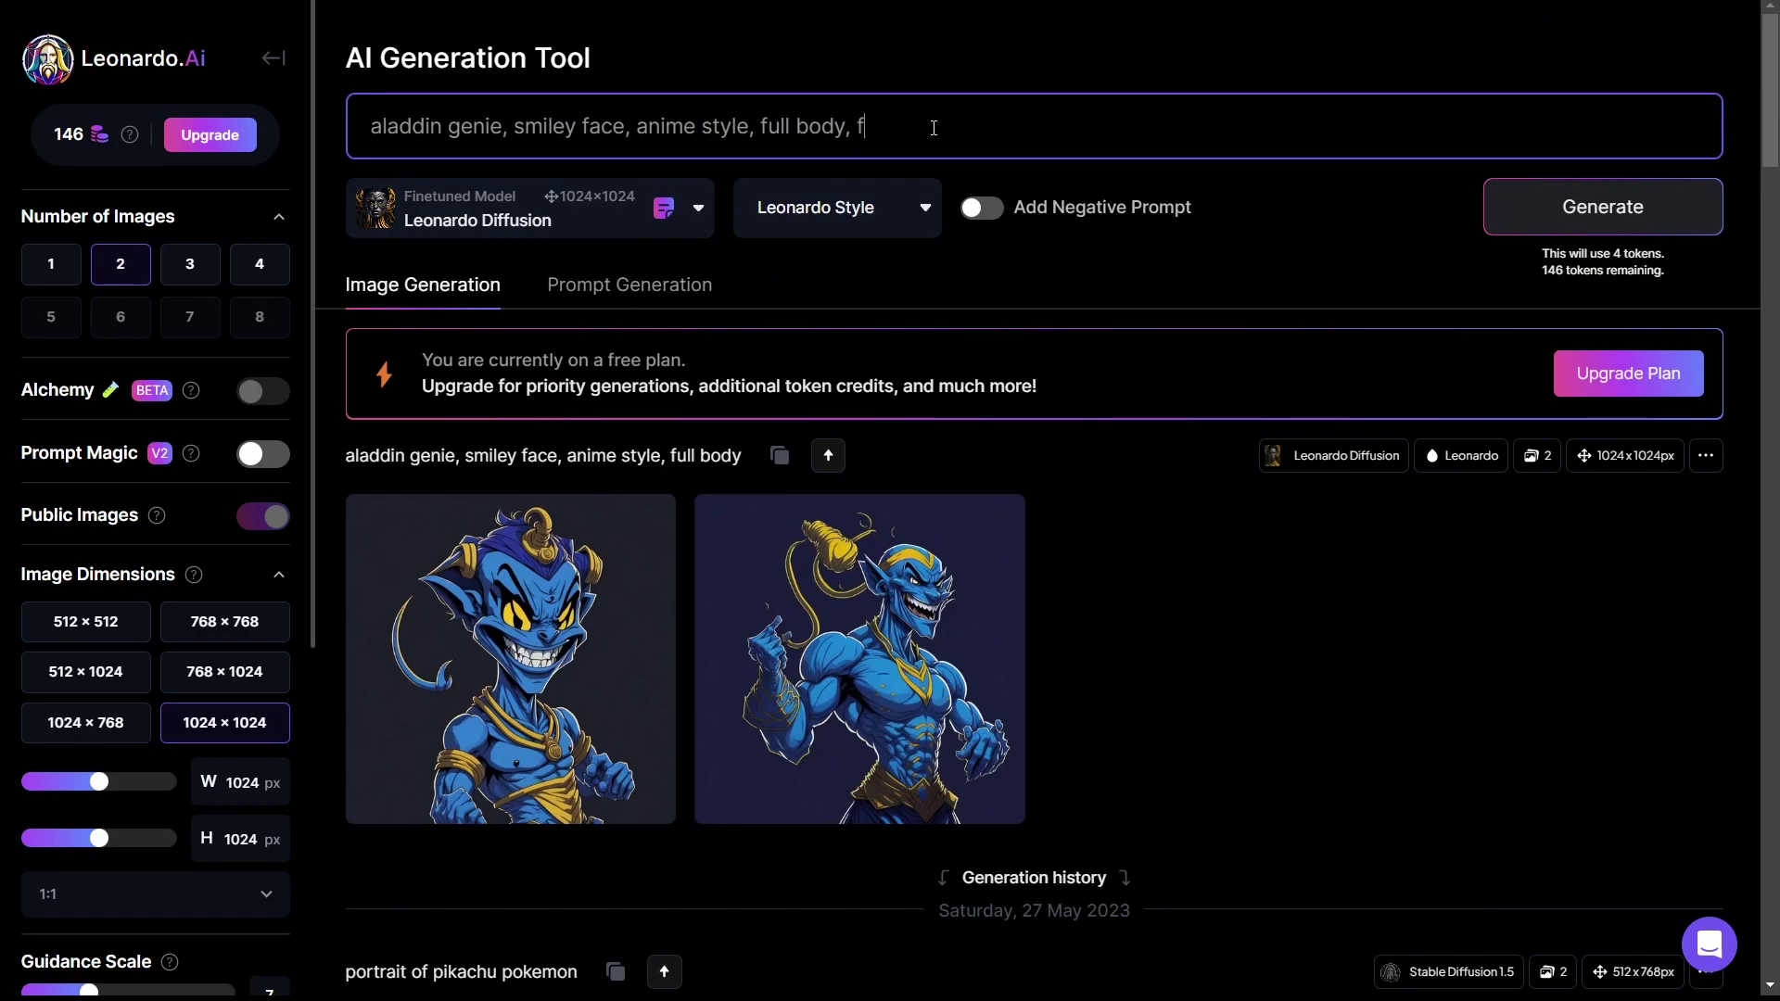
{"action": "double_click", "coordinate": [964, 127]}
{"action": "key", "text": "BackSpace"}
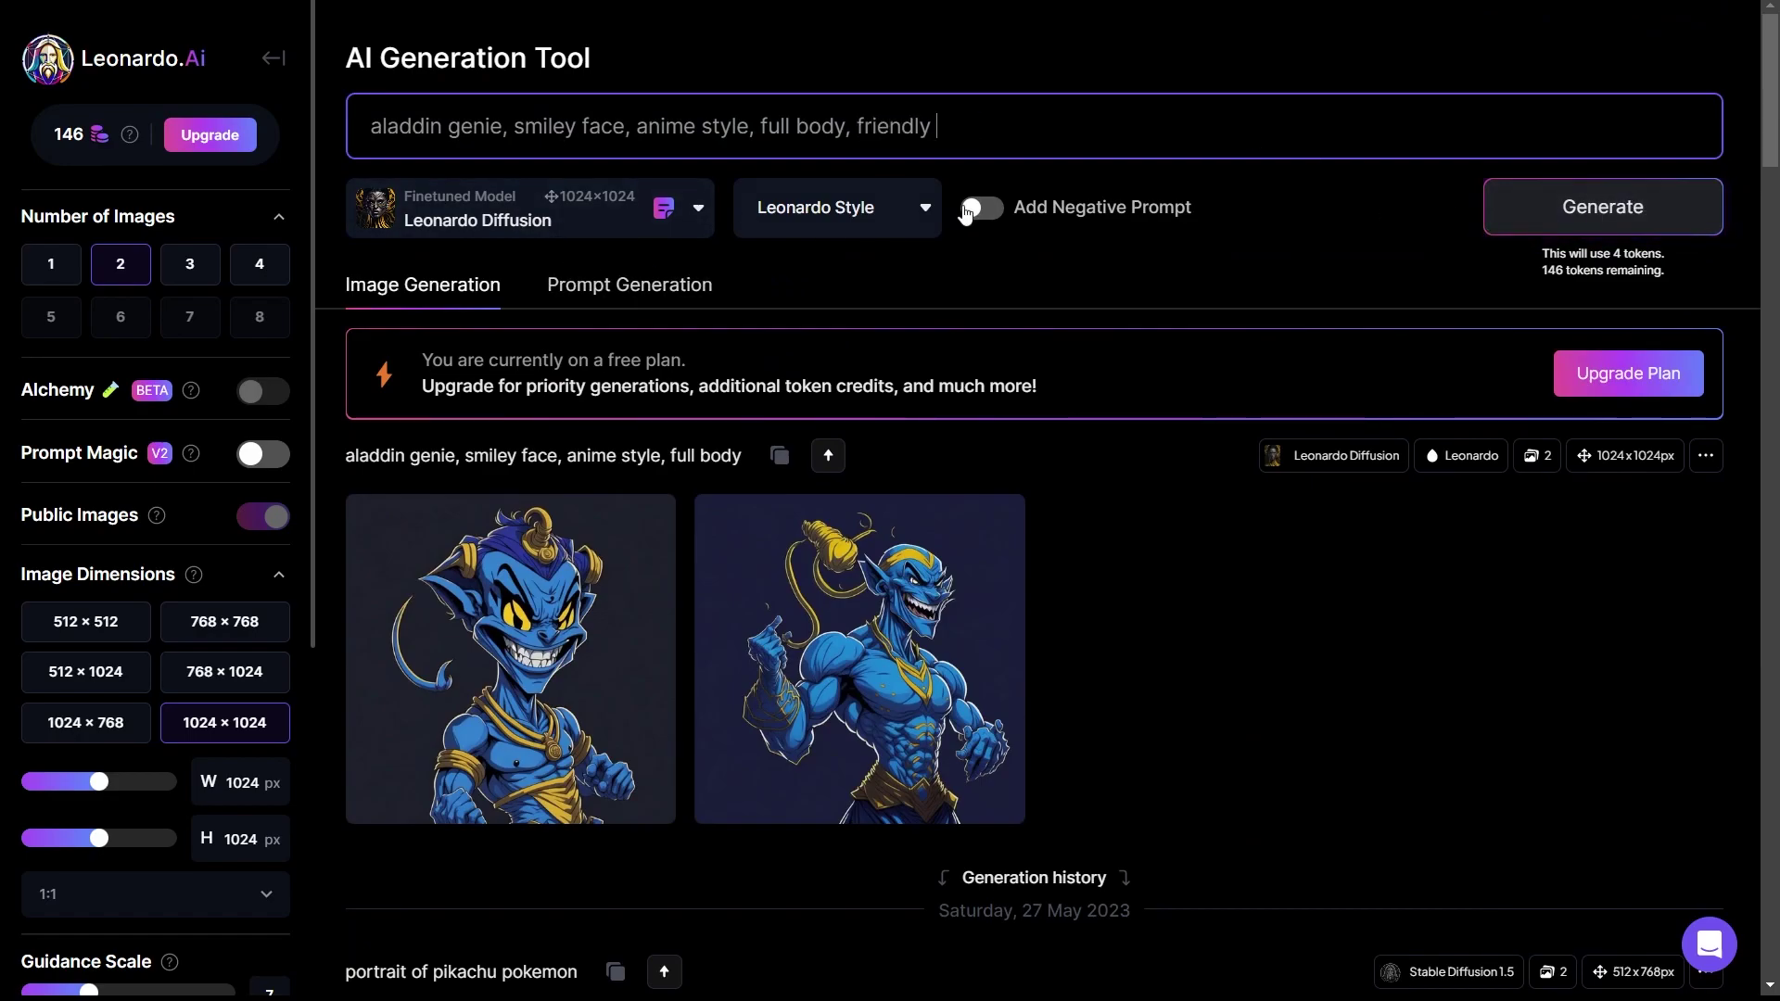
Enable the negative prompt, fill it with "angry, devil" and generate the images
{"action": "left_click", "coordinate": [981, 207]}
{"action": "left_click", "coordinate": [485, 208]}
{"action": "type", "text": "angry"}
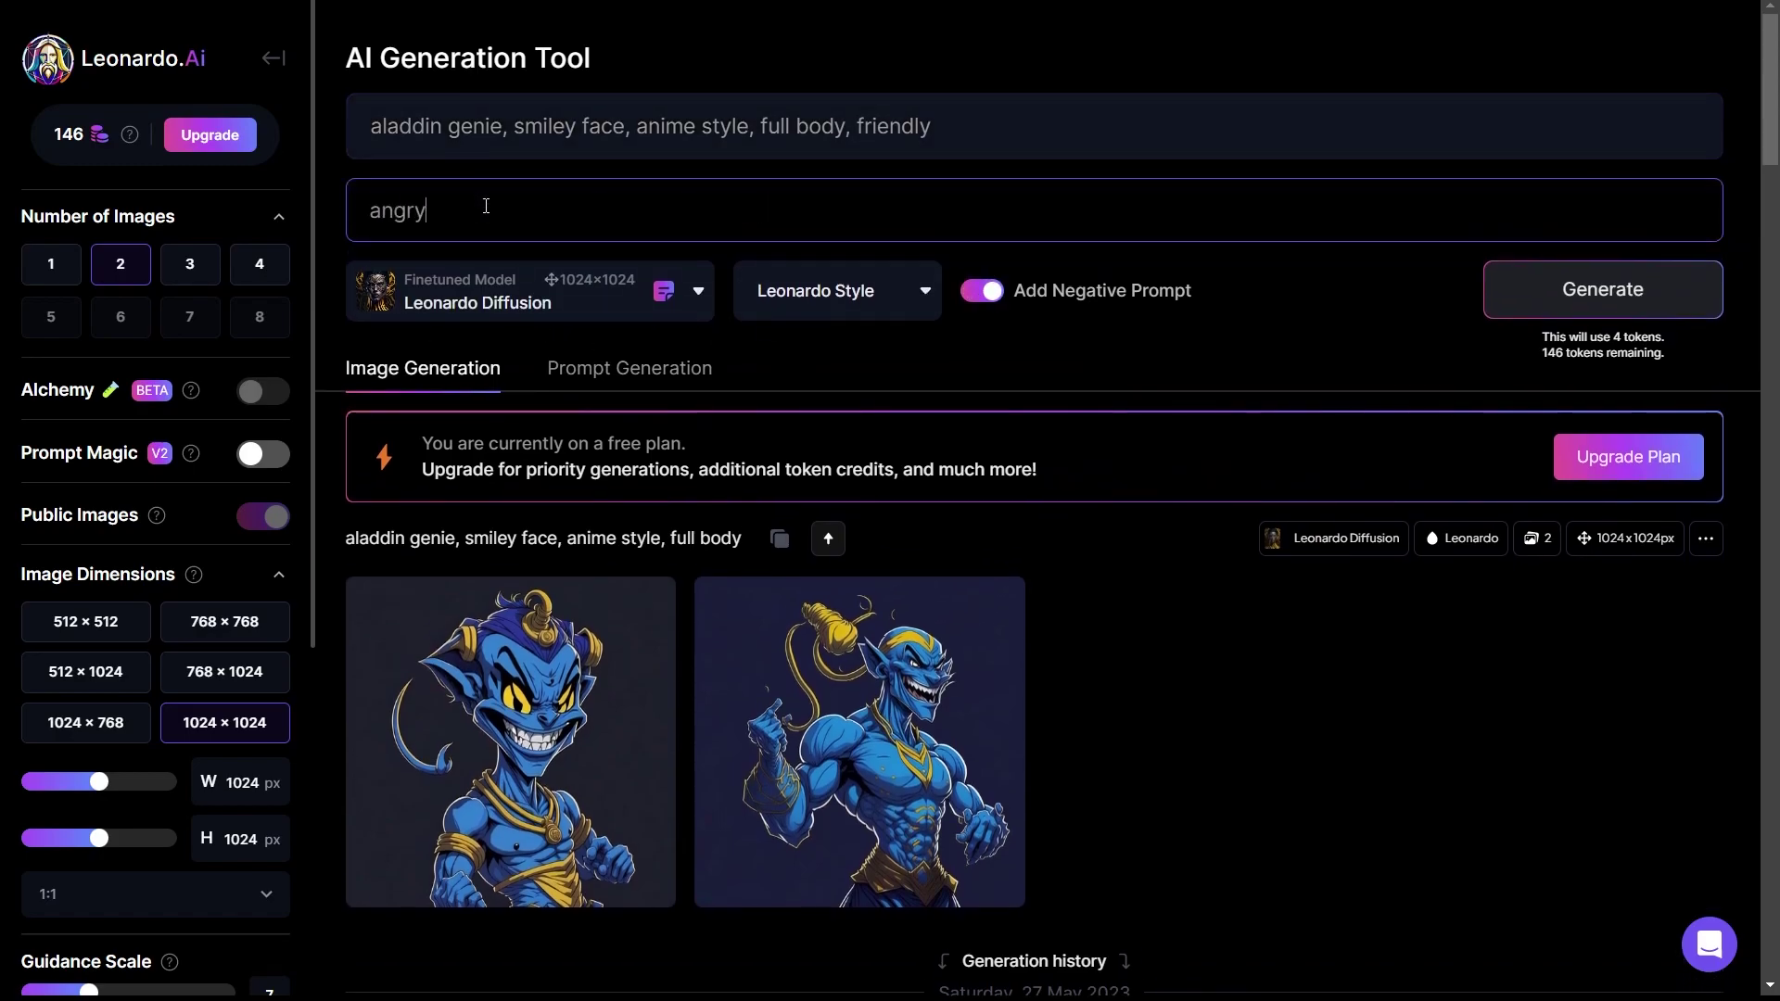
{"action": "type", "text": ", devil"}
{"action": "left_click", "coordinate": [1603, 289]}
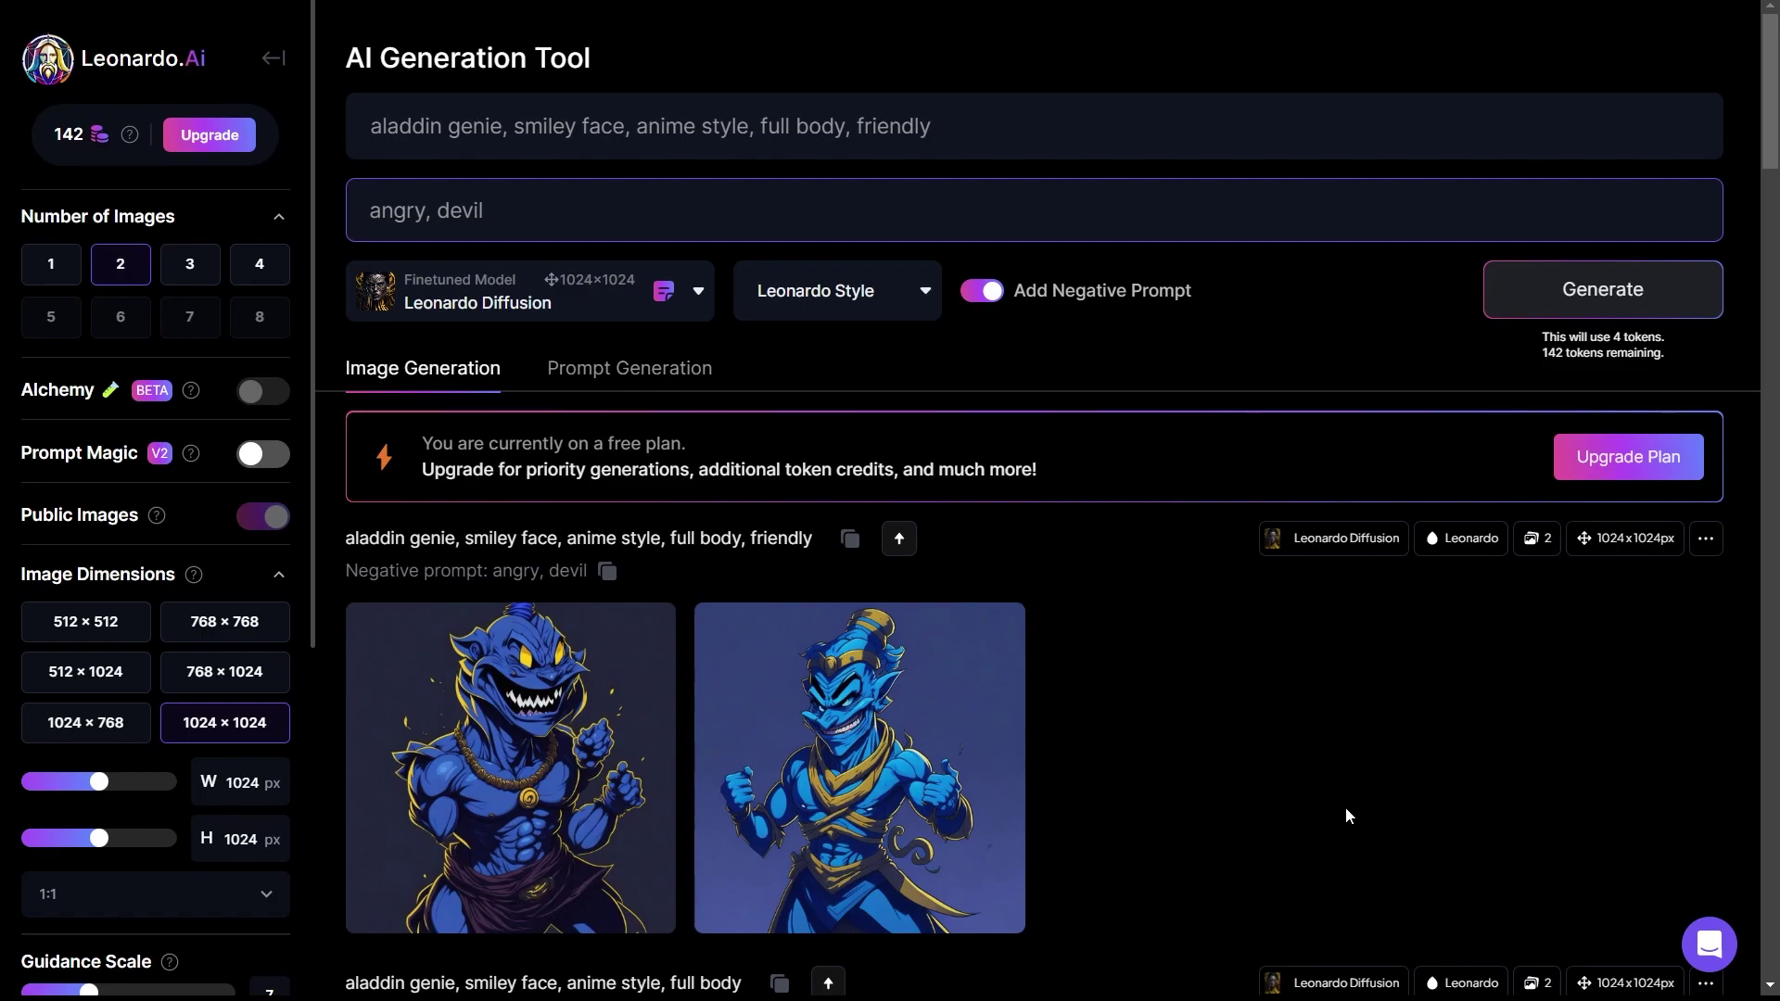
Generate images with "evil" added to the negative prompt and "aladdin" replaced by "arabic", and enlarge the second result
{"action": "left_click", "coordinate": [677, 207]}
{"action": "type", "text": ", evil,"}
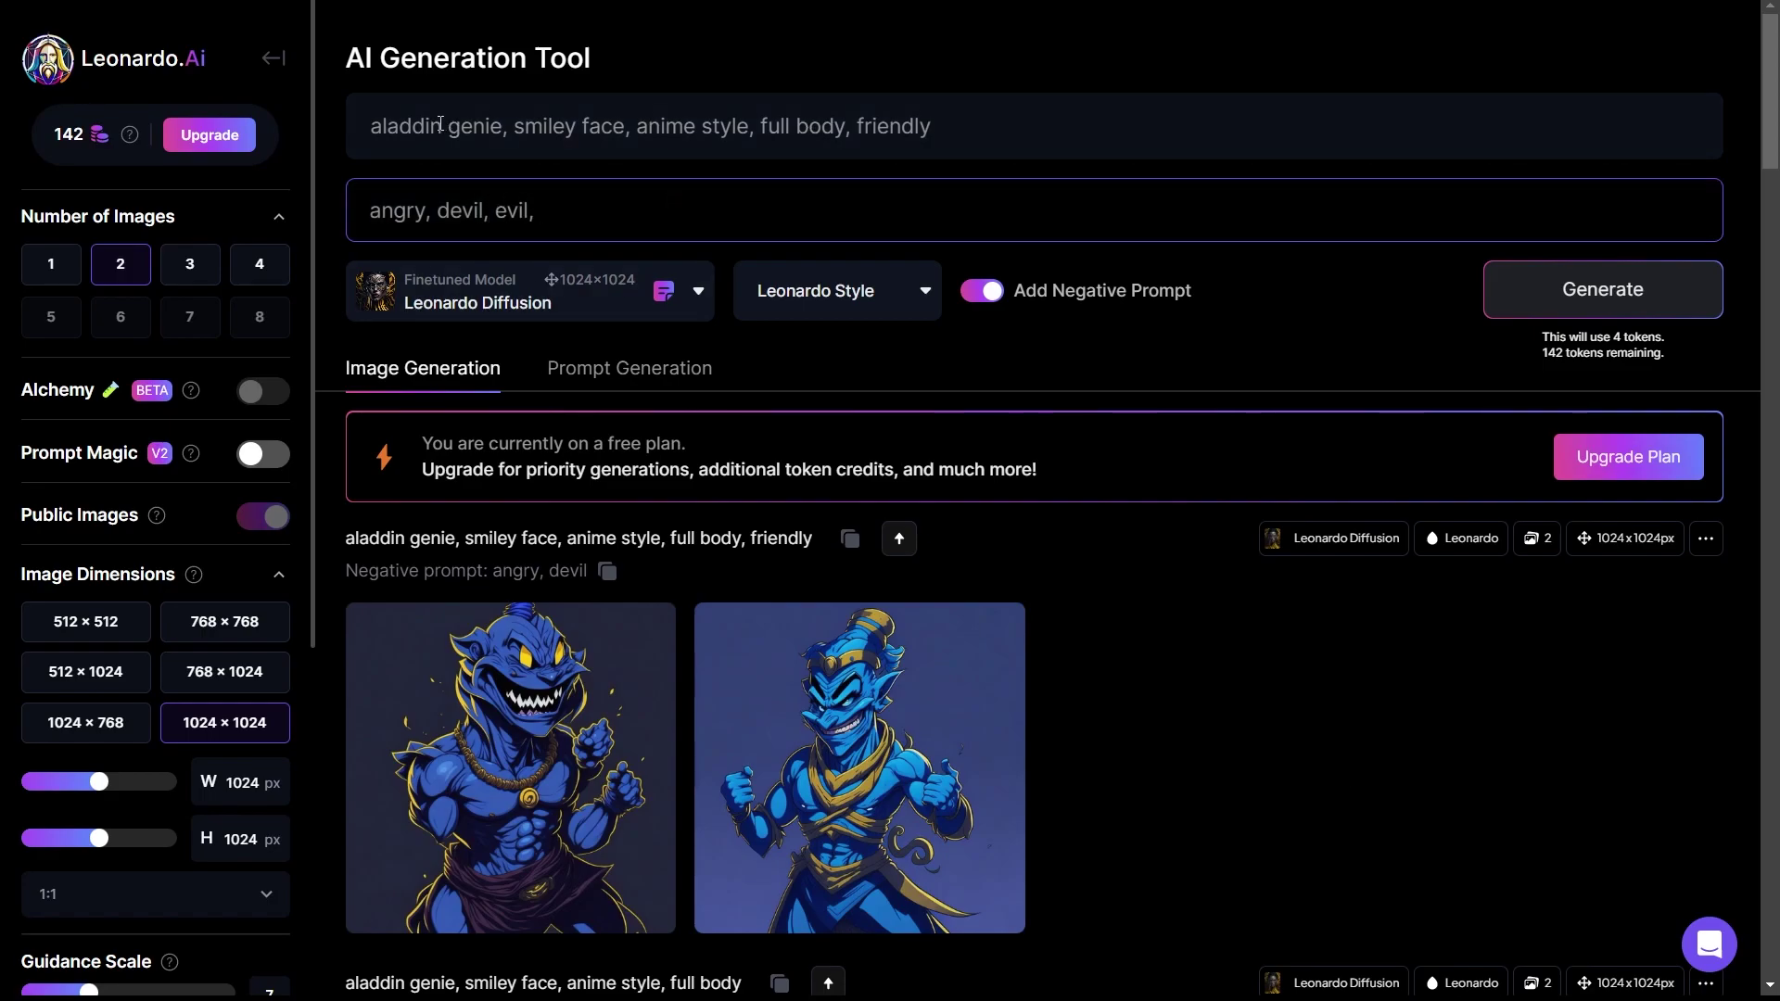
{"action": "double_click", "coordinate": [440, 123]}
{"action": "type", "text": "arabic"}
{"action": "key", "text": "Return"}
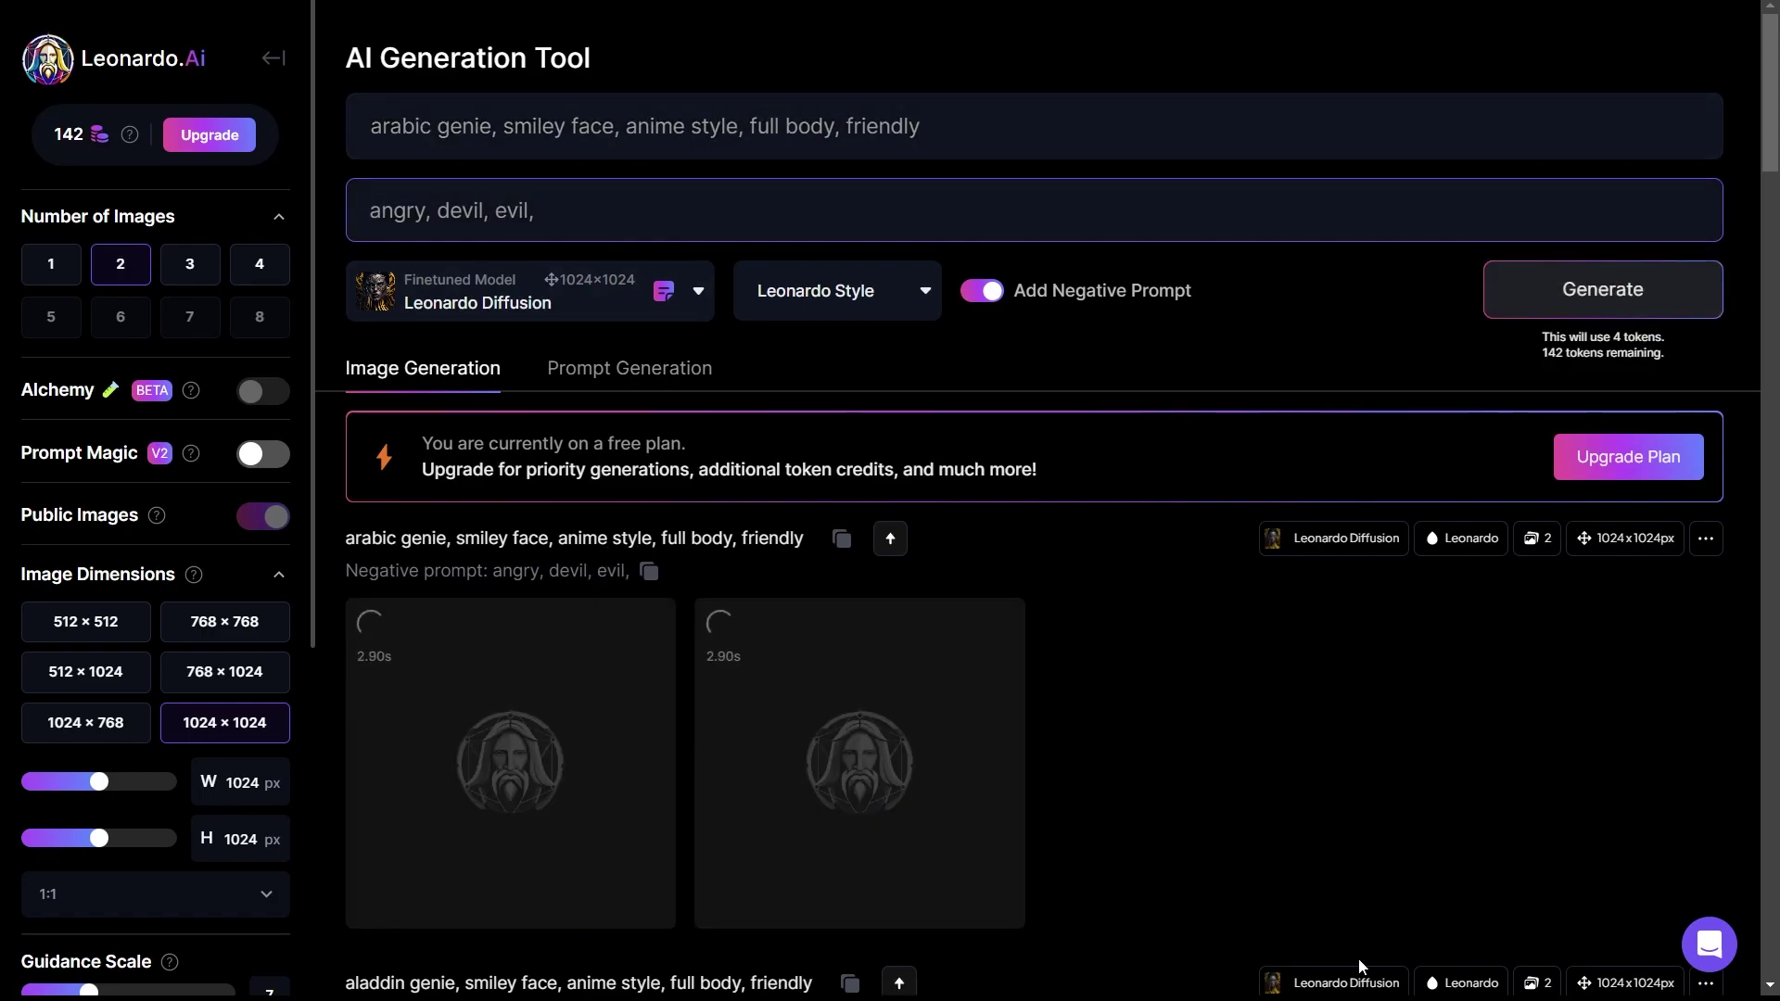
{"action": "left_click", "coordinate": [959, 712]}
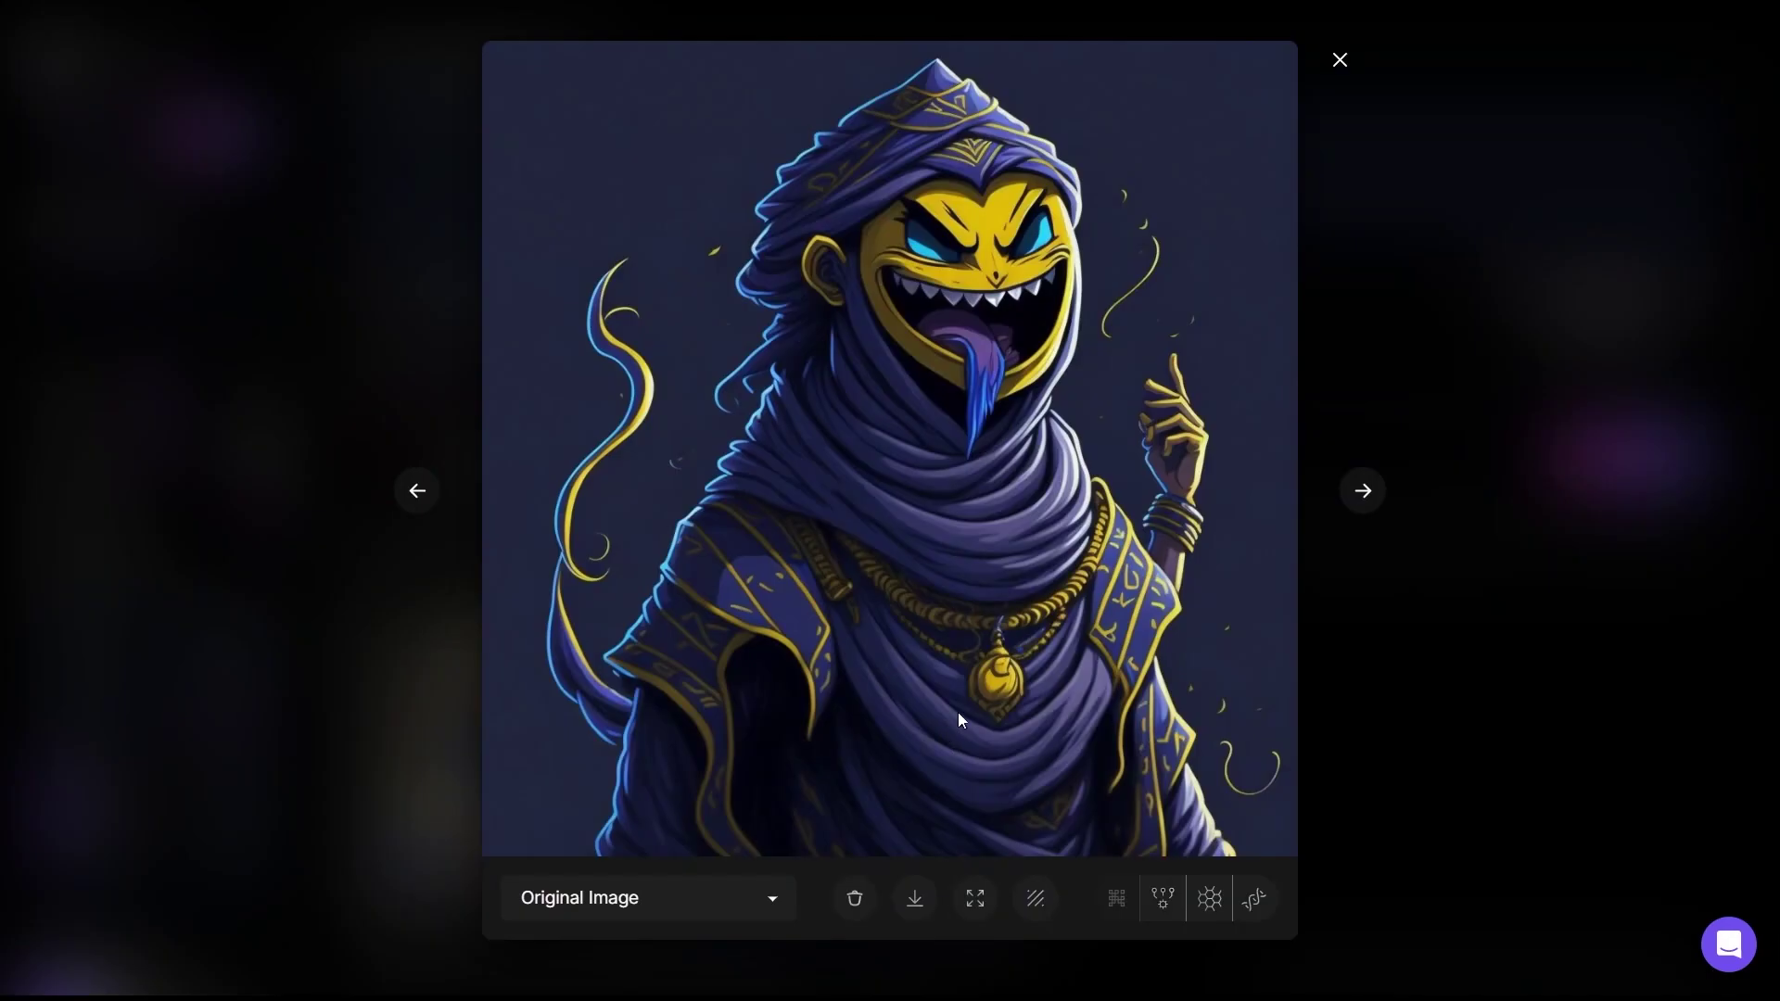
{"action": "left_click", "coordinate": [1338, 59]}
Reword the prompt as "friendly genie, smiley face, anime style, full body" and generate the images
{"action": "double_click", "coordinate": [882, 128]}
{"action": "key", "text": "ctrl+x"}
{"action": "double_click", "coordinate": [380, 128]}
{"action": "key", "text": "ctrl+v"}
{"action": "left_click", "coordinate": [890, 128]}
{"action": "key", "text": "BackSpace"}
{"action": "key", "text": "BackSpace"}
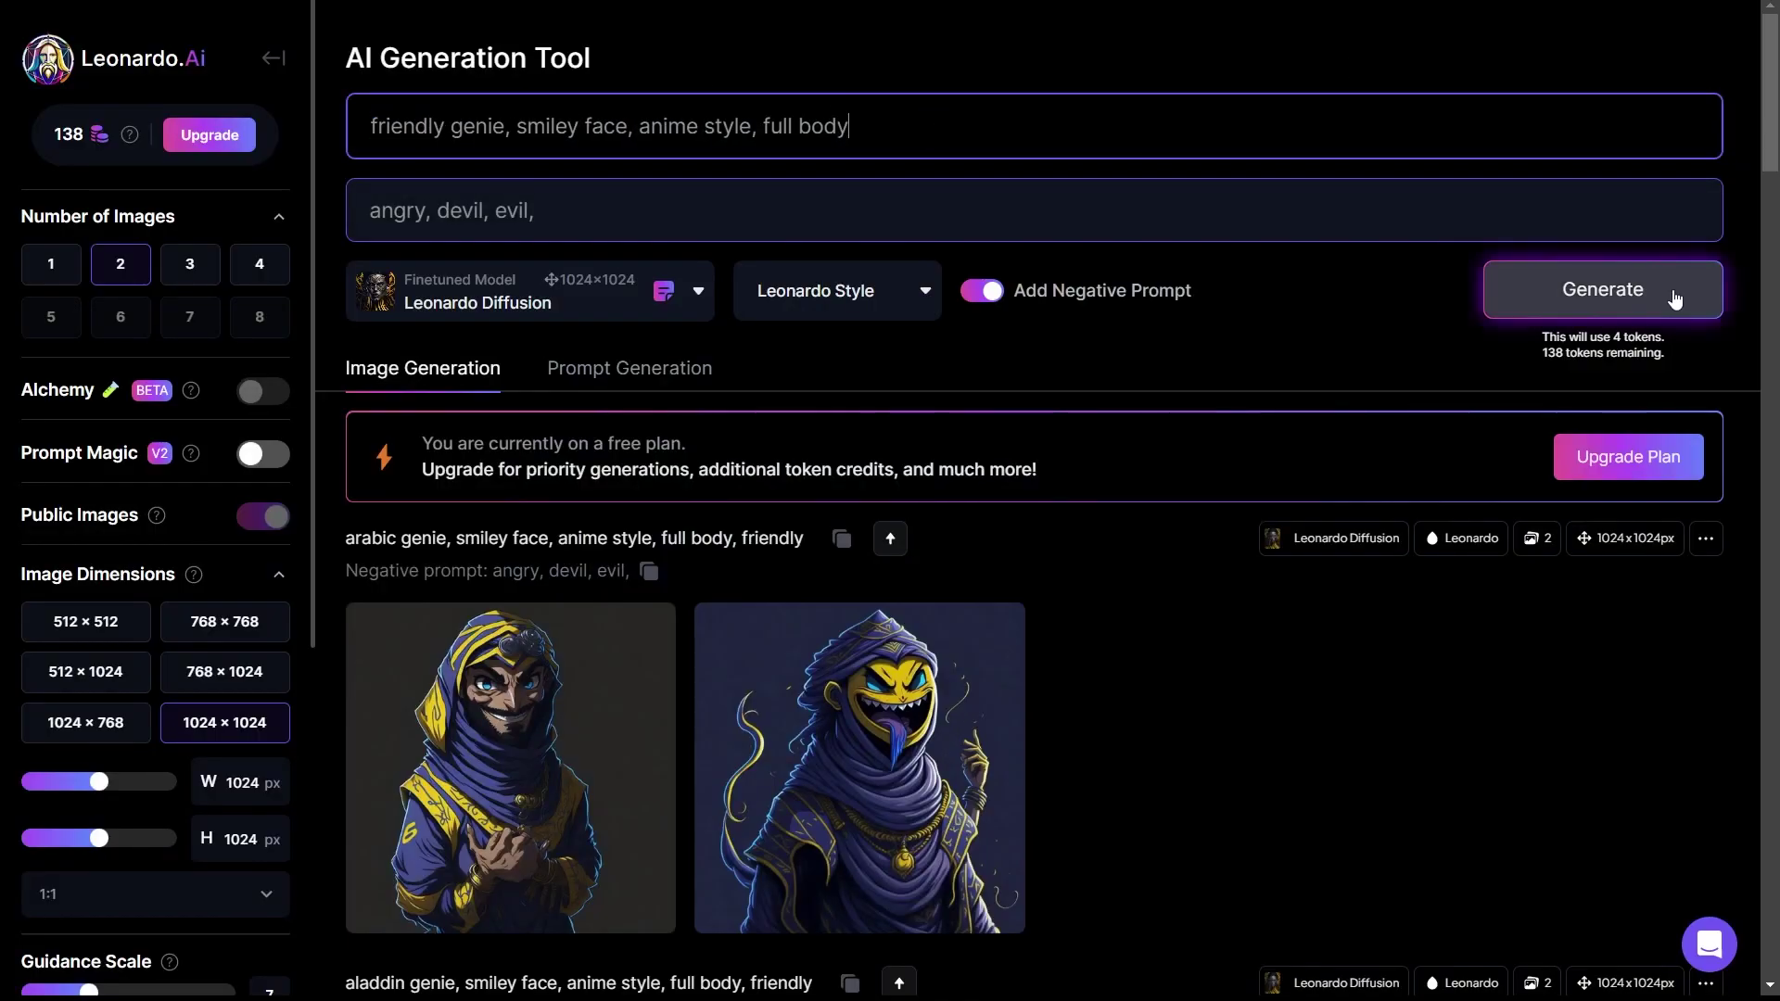
{"action": "left_click", "coordinate": [1649, 297]}
Add "deform" to the negative prompt and generate the images again
{"action": "left_click", "coordinate": [570, 197]}
{"action": "type", "text": "deform"}
{"action": "key", "text": "Return"}
Generate images with "disney" appended to the prompt and the negative prompt extended to "angry, devil, evil, deformed, distorn"
{"action": "type", "text": "ed, distorn"}
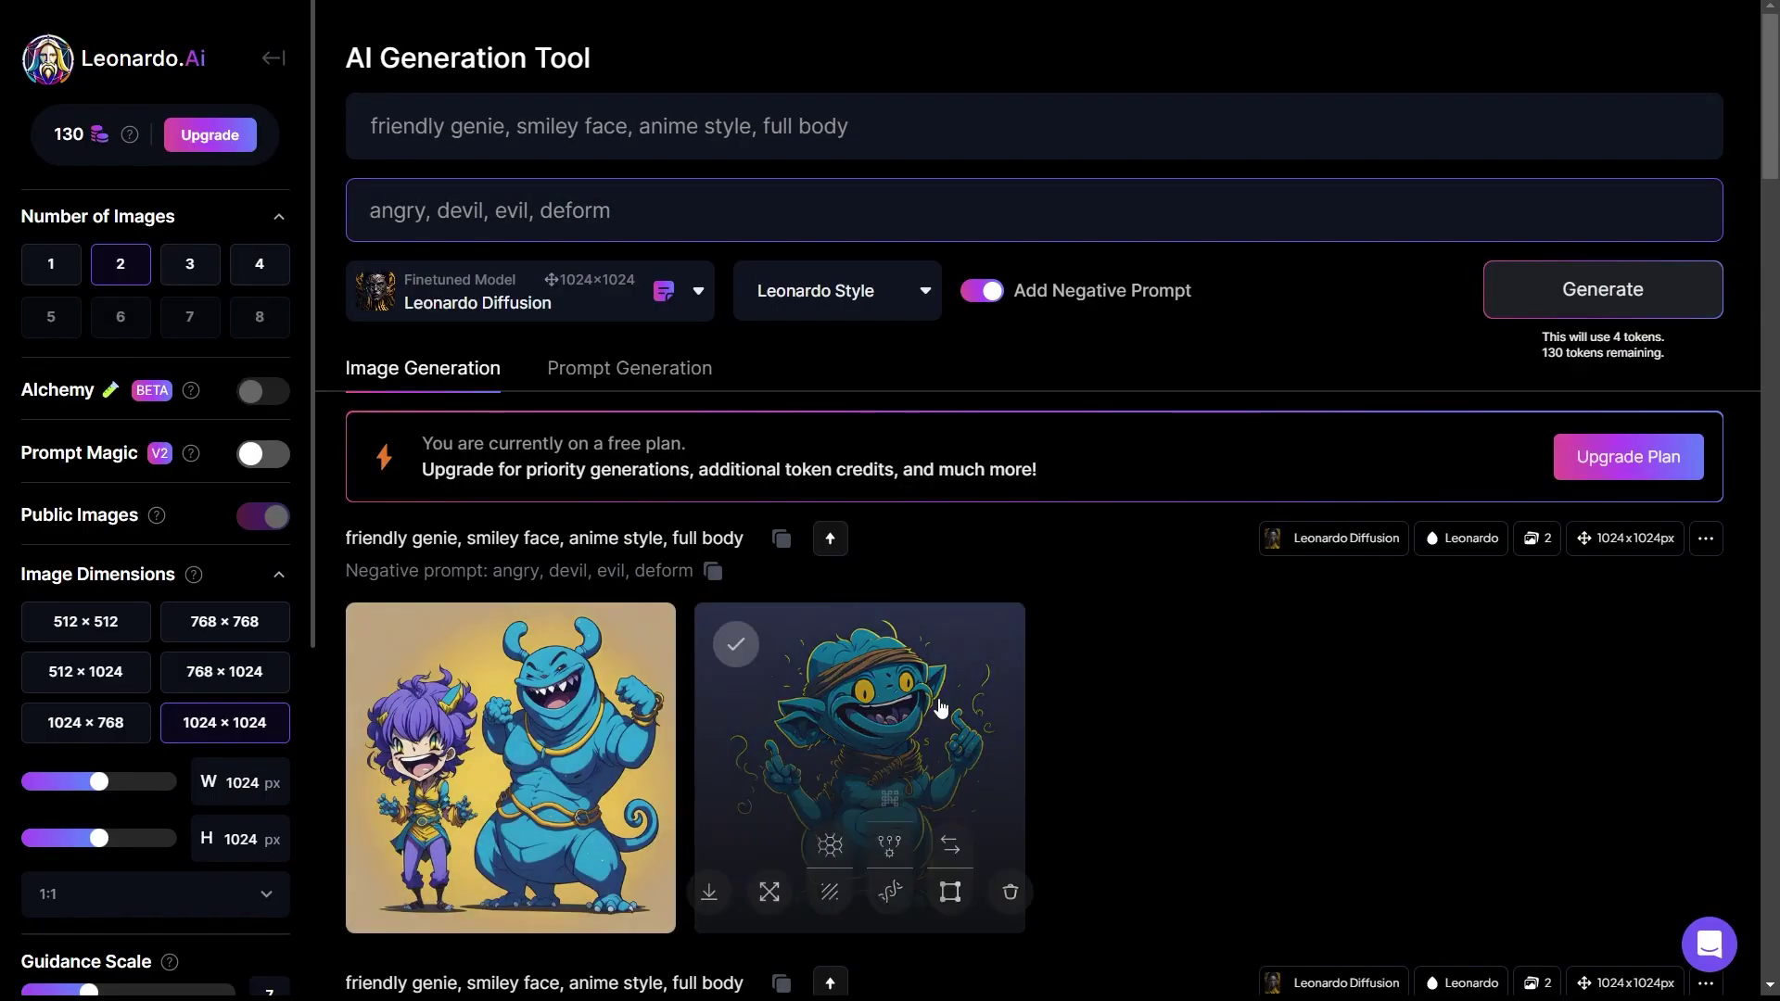
{"action": "left_click", "coordinate": [974, 126]}
{"action": "type", "text": ", disney"}
{"action": "left_click", "coordinate": [1601, 288]}
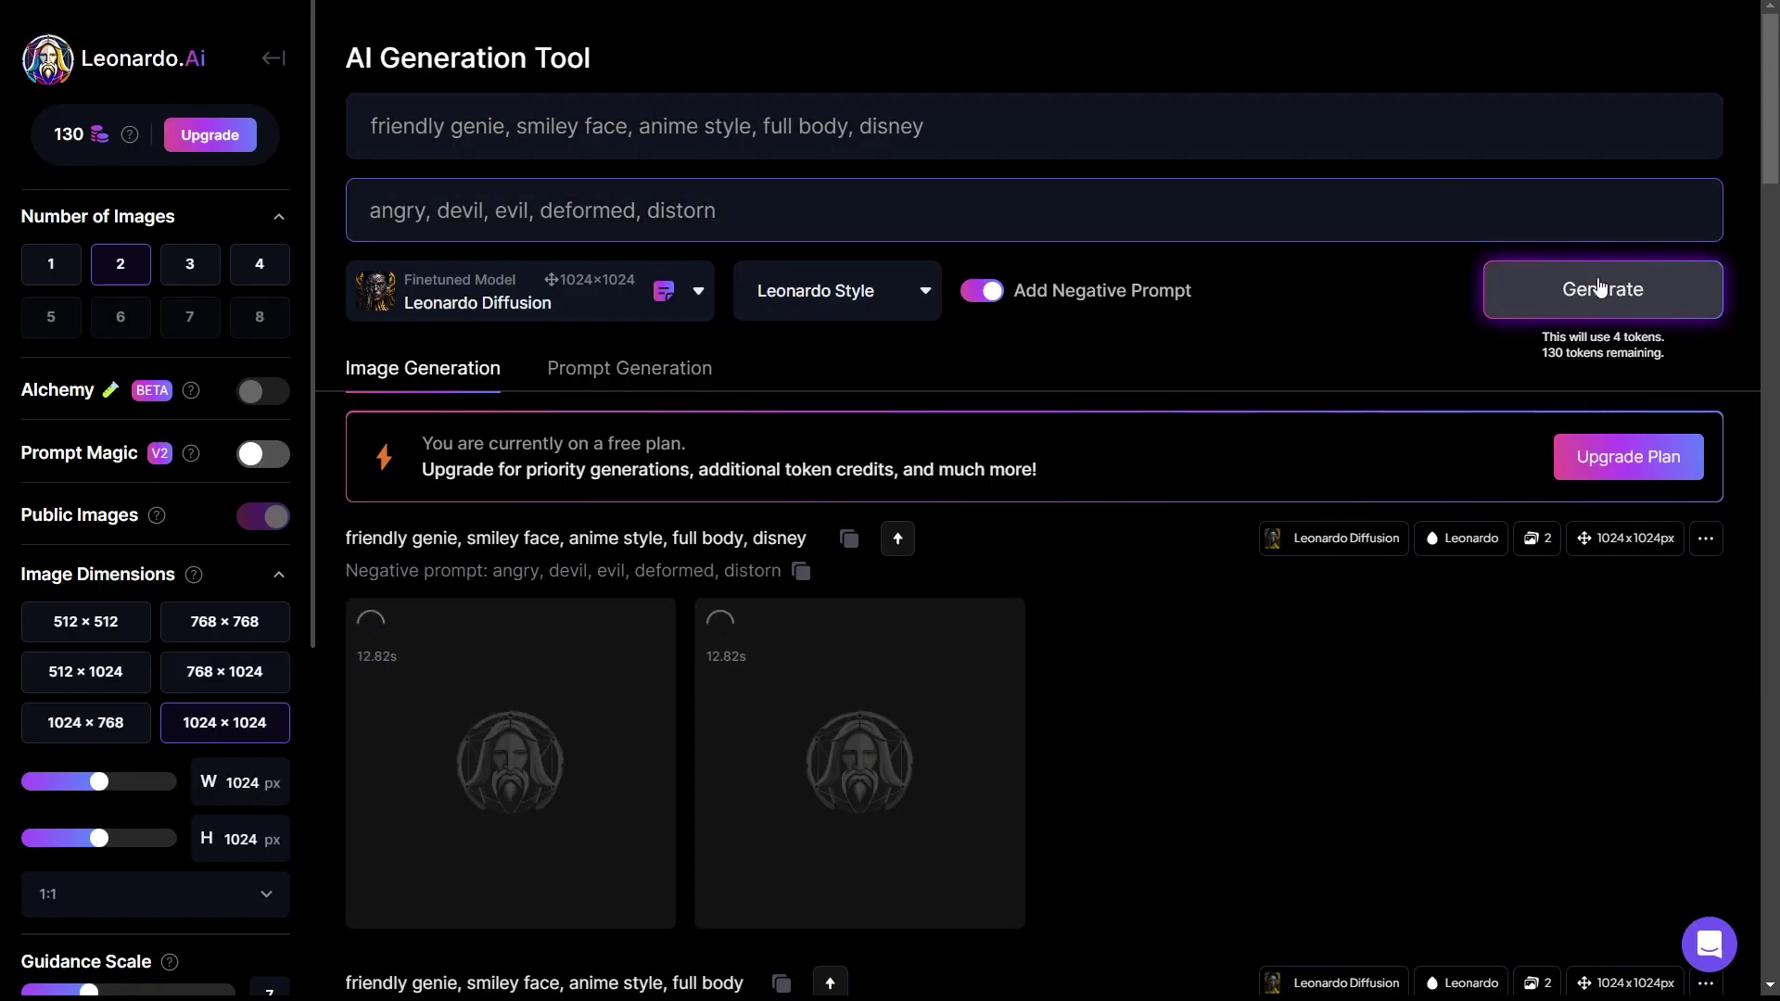
View both images generated from the prompt ending in "disney" at full size
{"action": "left_click", "coordinate": [511, 765]}
{"action": "left_click", "coordinate": [1339, 62]}
{"action": "left_click", "coordinate": [860, 765]}
{"action": "left_click", "coordinate": [1340, 62]}
Generate images of "friendly genie disney, smiley face, anime style, full body" with the negative prompt ending in "distorned, enemy"
{"action": "left_click", "coordinate": [798, 211]}
{"action": "type", "text": "ed, enemy"}
{"action": "left_click", "coordinate": [1527, 295]}
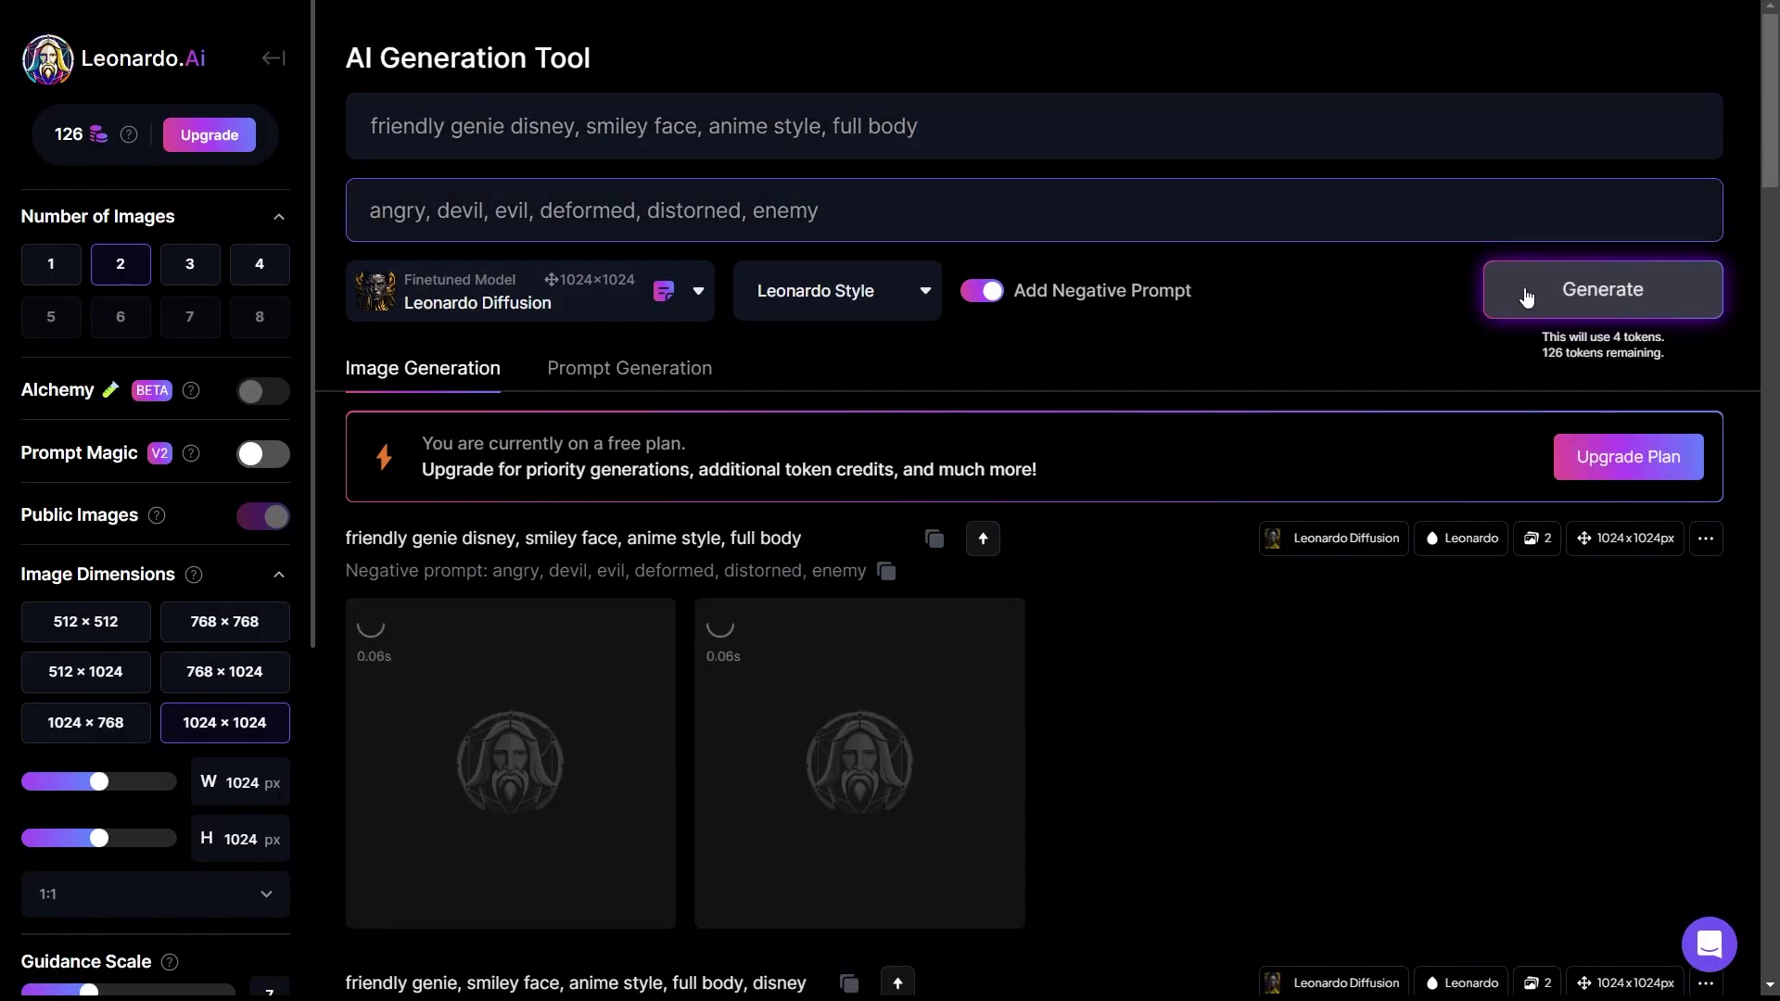
Enlarge the newly generated friendly genie disney images one after the other to compare them
{"action": "left_click", "coordinate": [860, 767]}
{"action": "left_click", "coordinate": [1476, 617]}
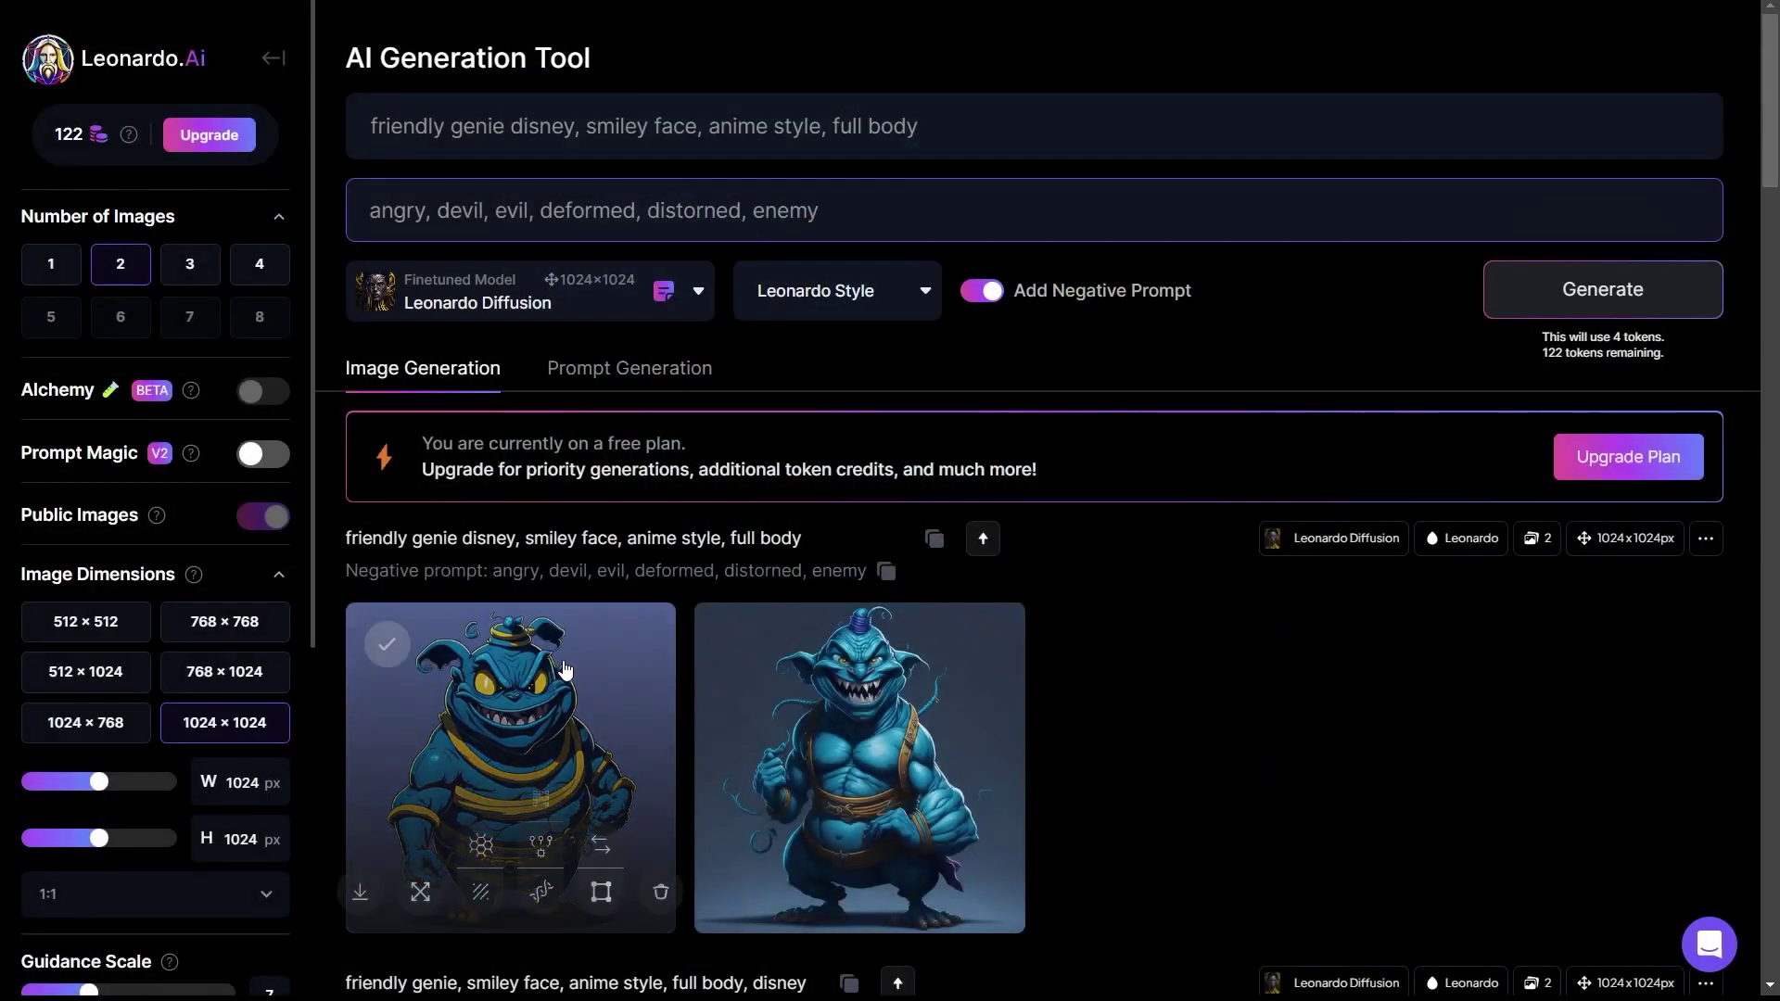
{"action": "left_click", "coordinate": [571, 653]}
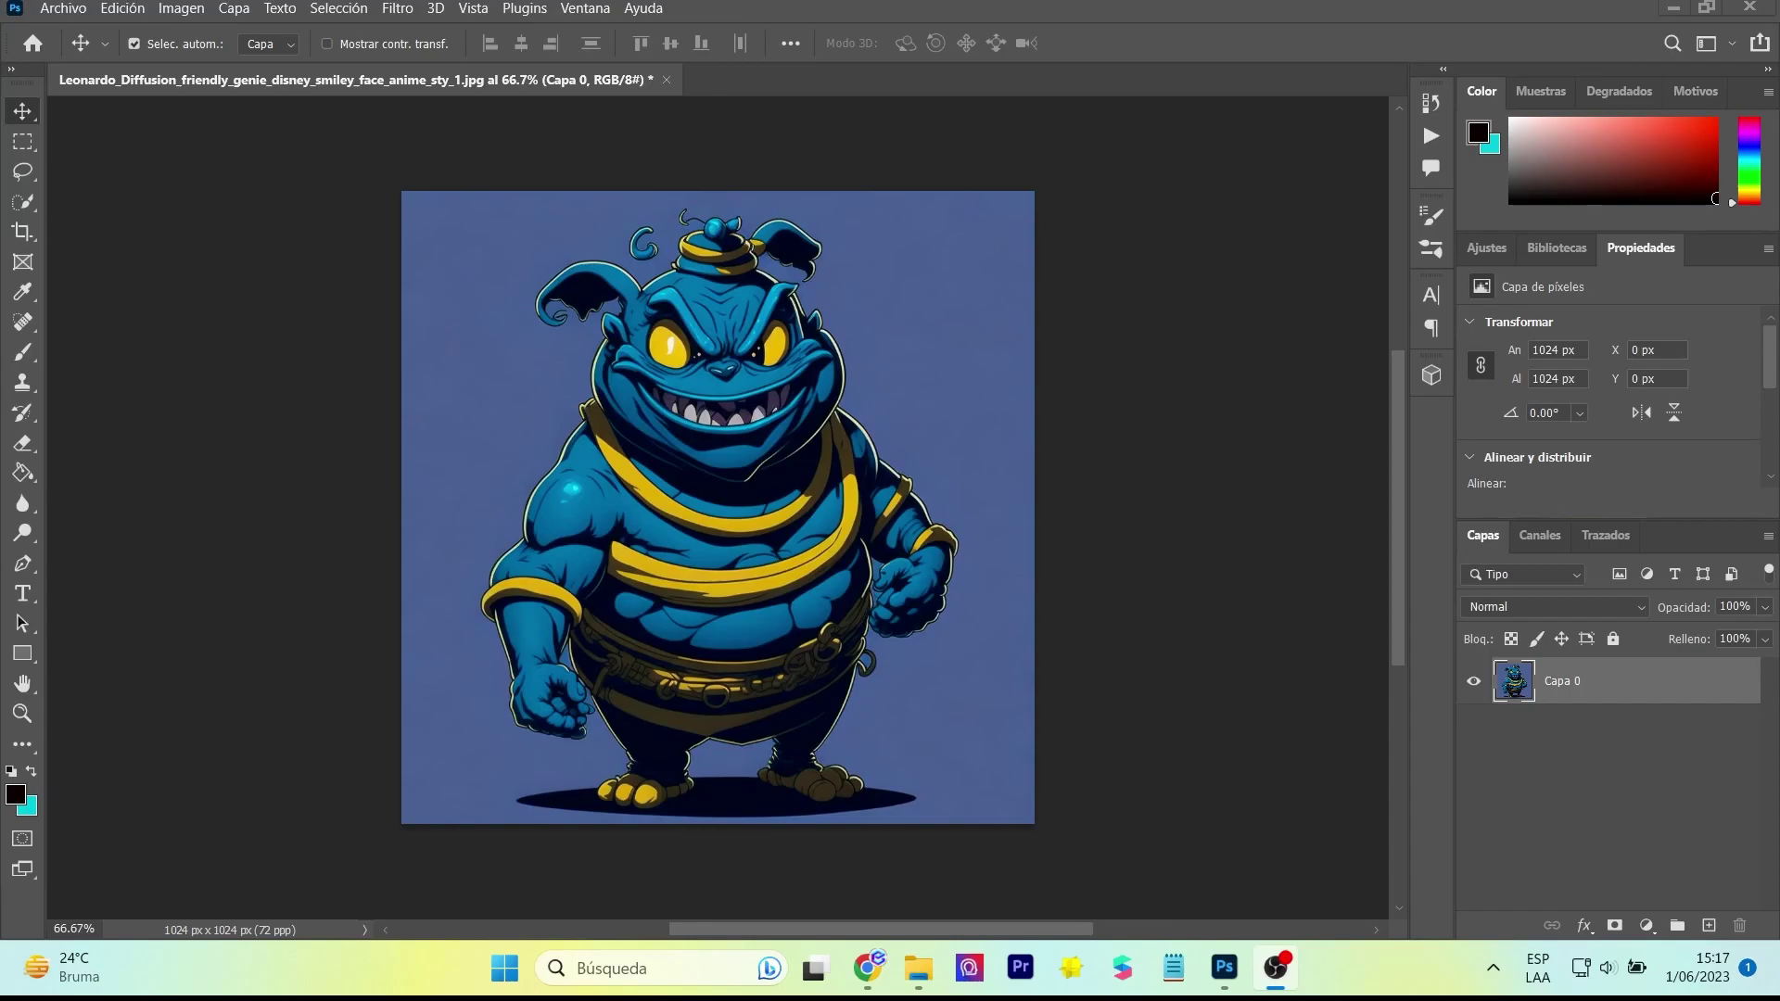
Select the blue background around the genie with the Magic Wand tool, delete it and clear the selection
{"action": "right_click", "coordinate": [23, 203]}
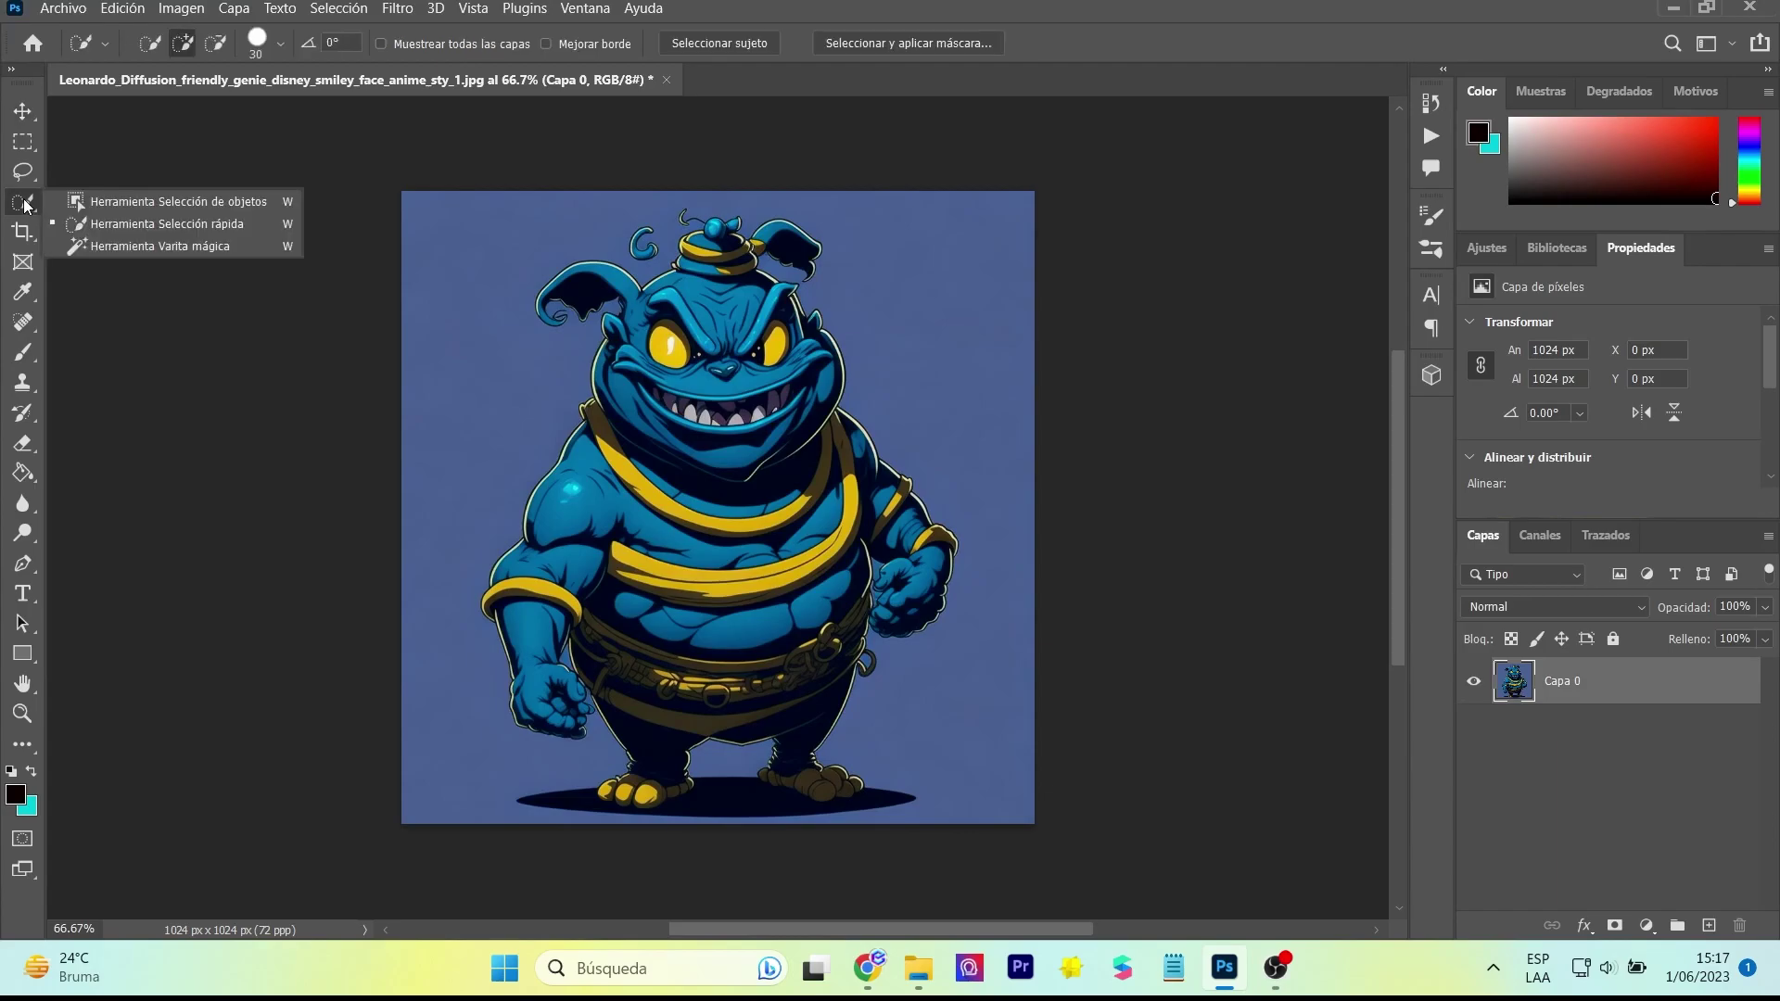
{"action": "left_click", "coordinate": [139, 249]}
{"action": "left_click", "coordinate": [448, 279]}
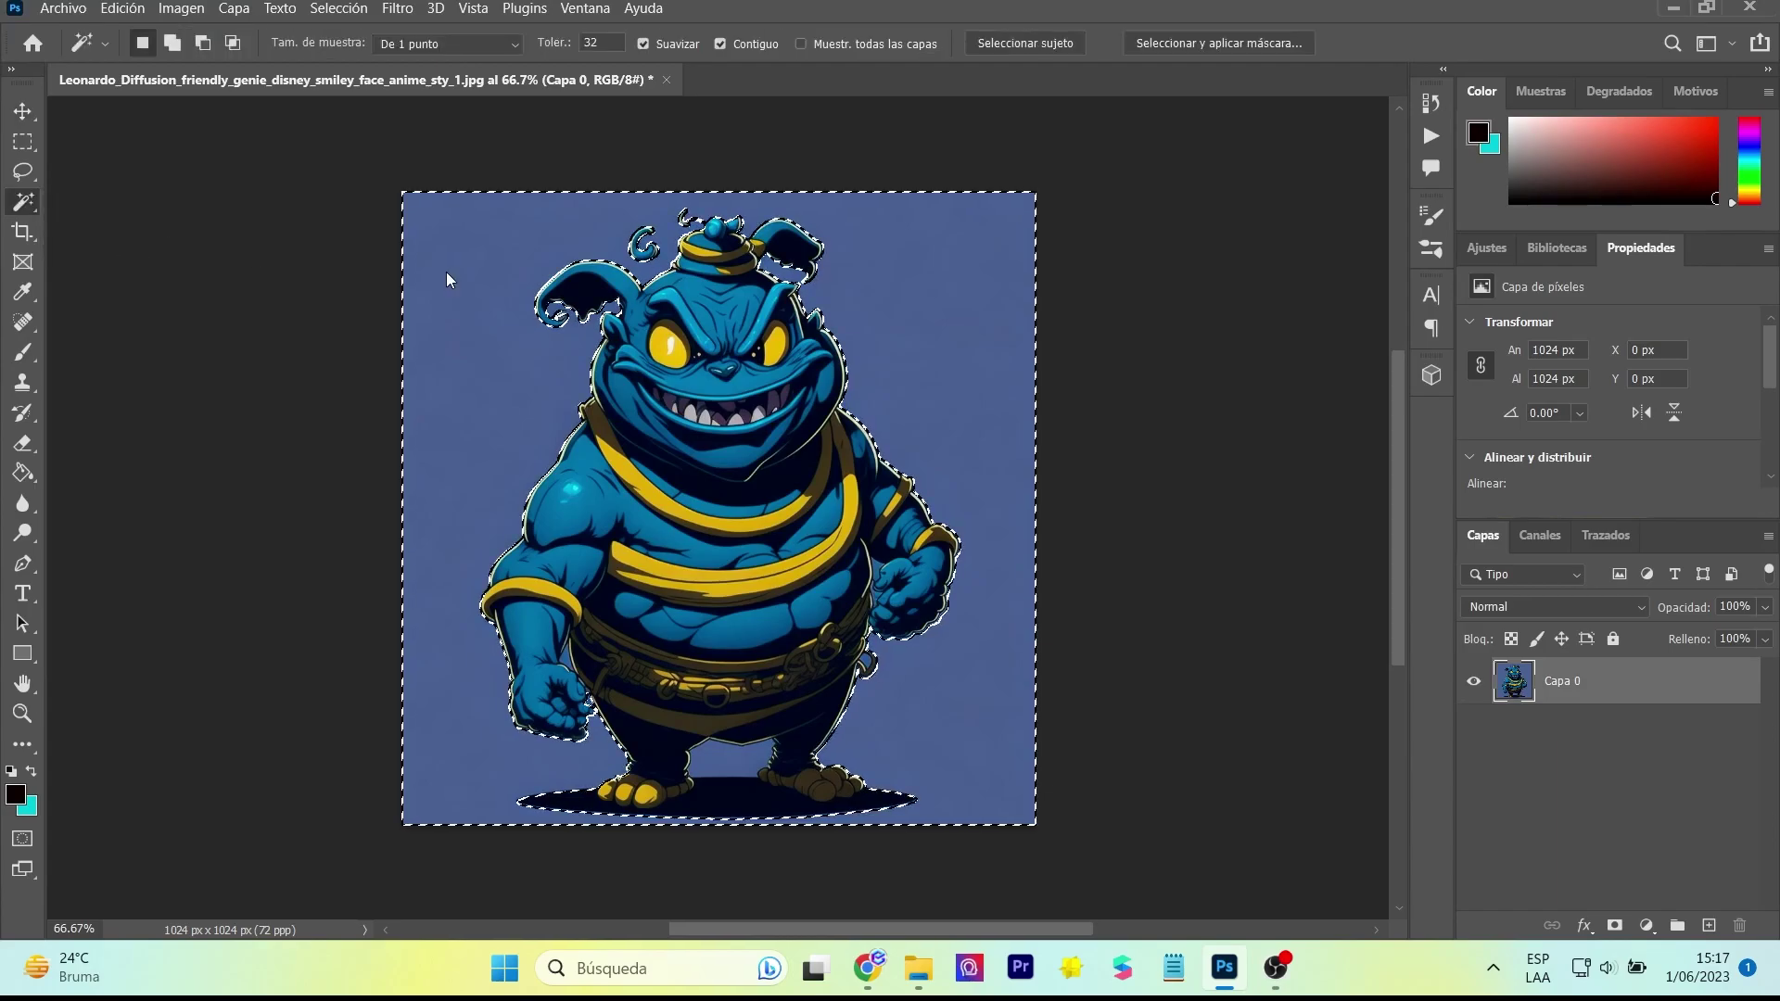
{"action": "key", "text": "Delete"}
{"action": "key", "text": "ctrl+d"}
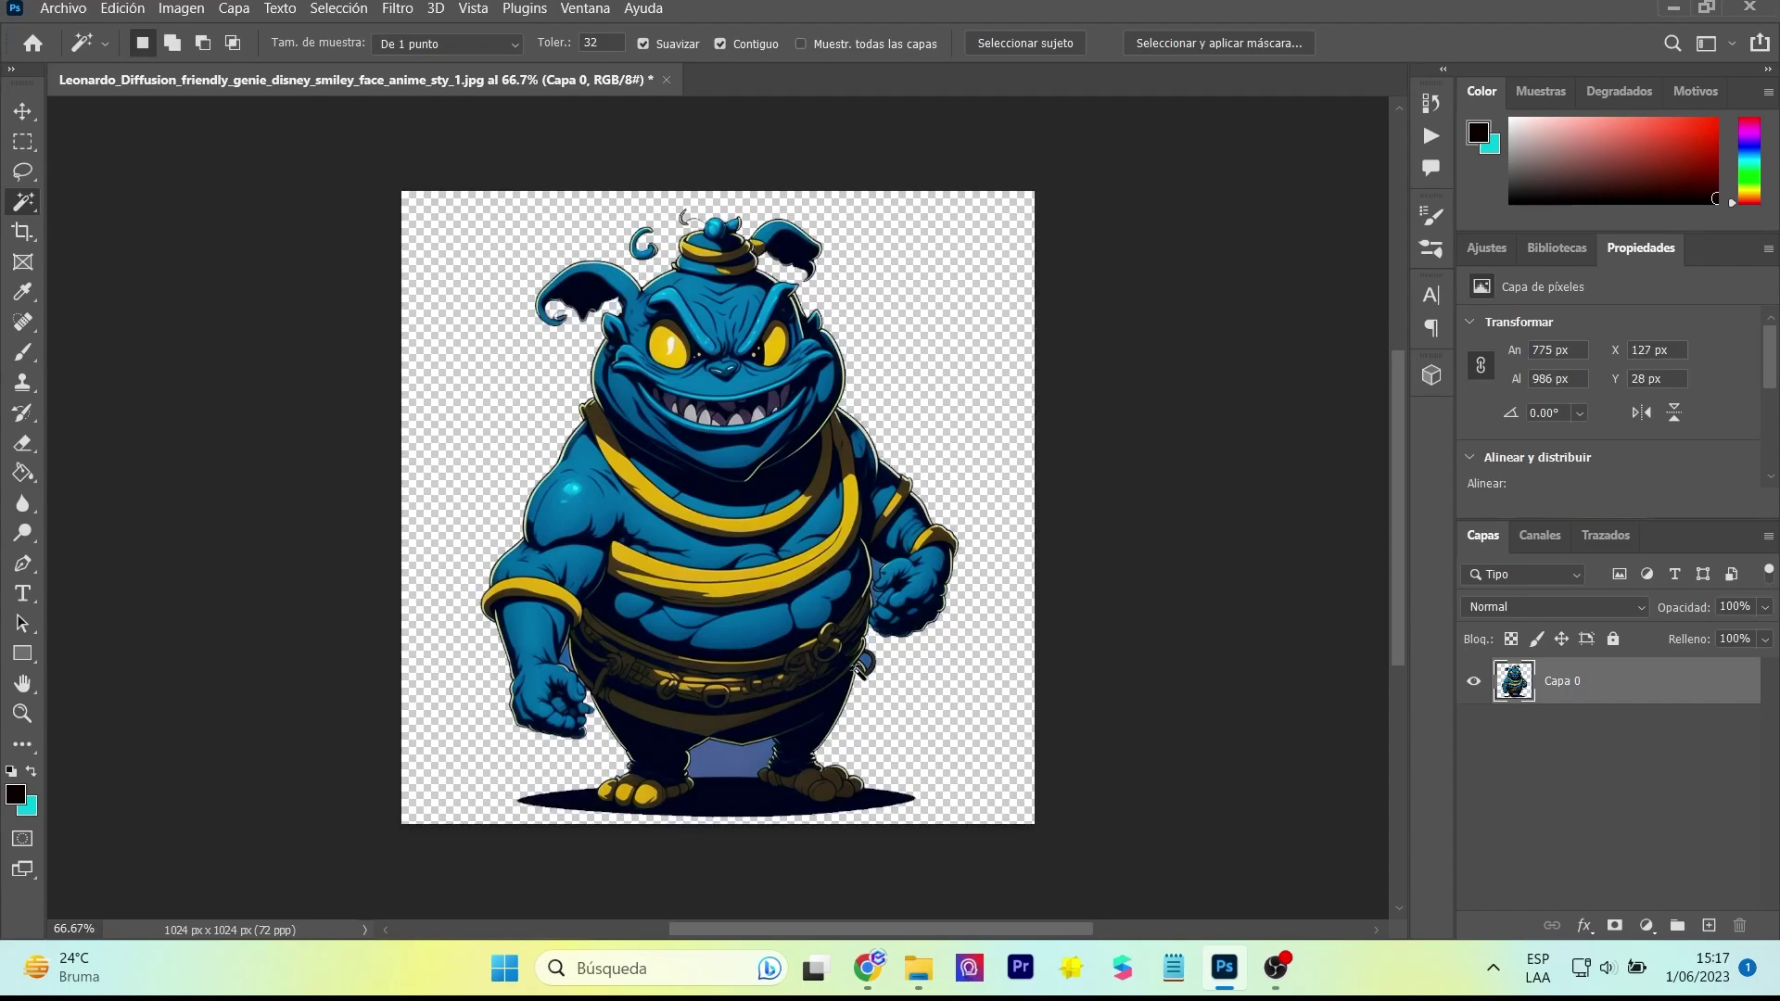
Delete the leftover patch of blue background between the genie's legs and clear the selection
{"action": "left_click", "coordinate": [738, 763]}
{"action": "key", "text": "Delete"}
{"action": "key", "text": "ctrl+d"}
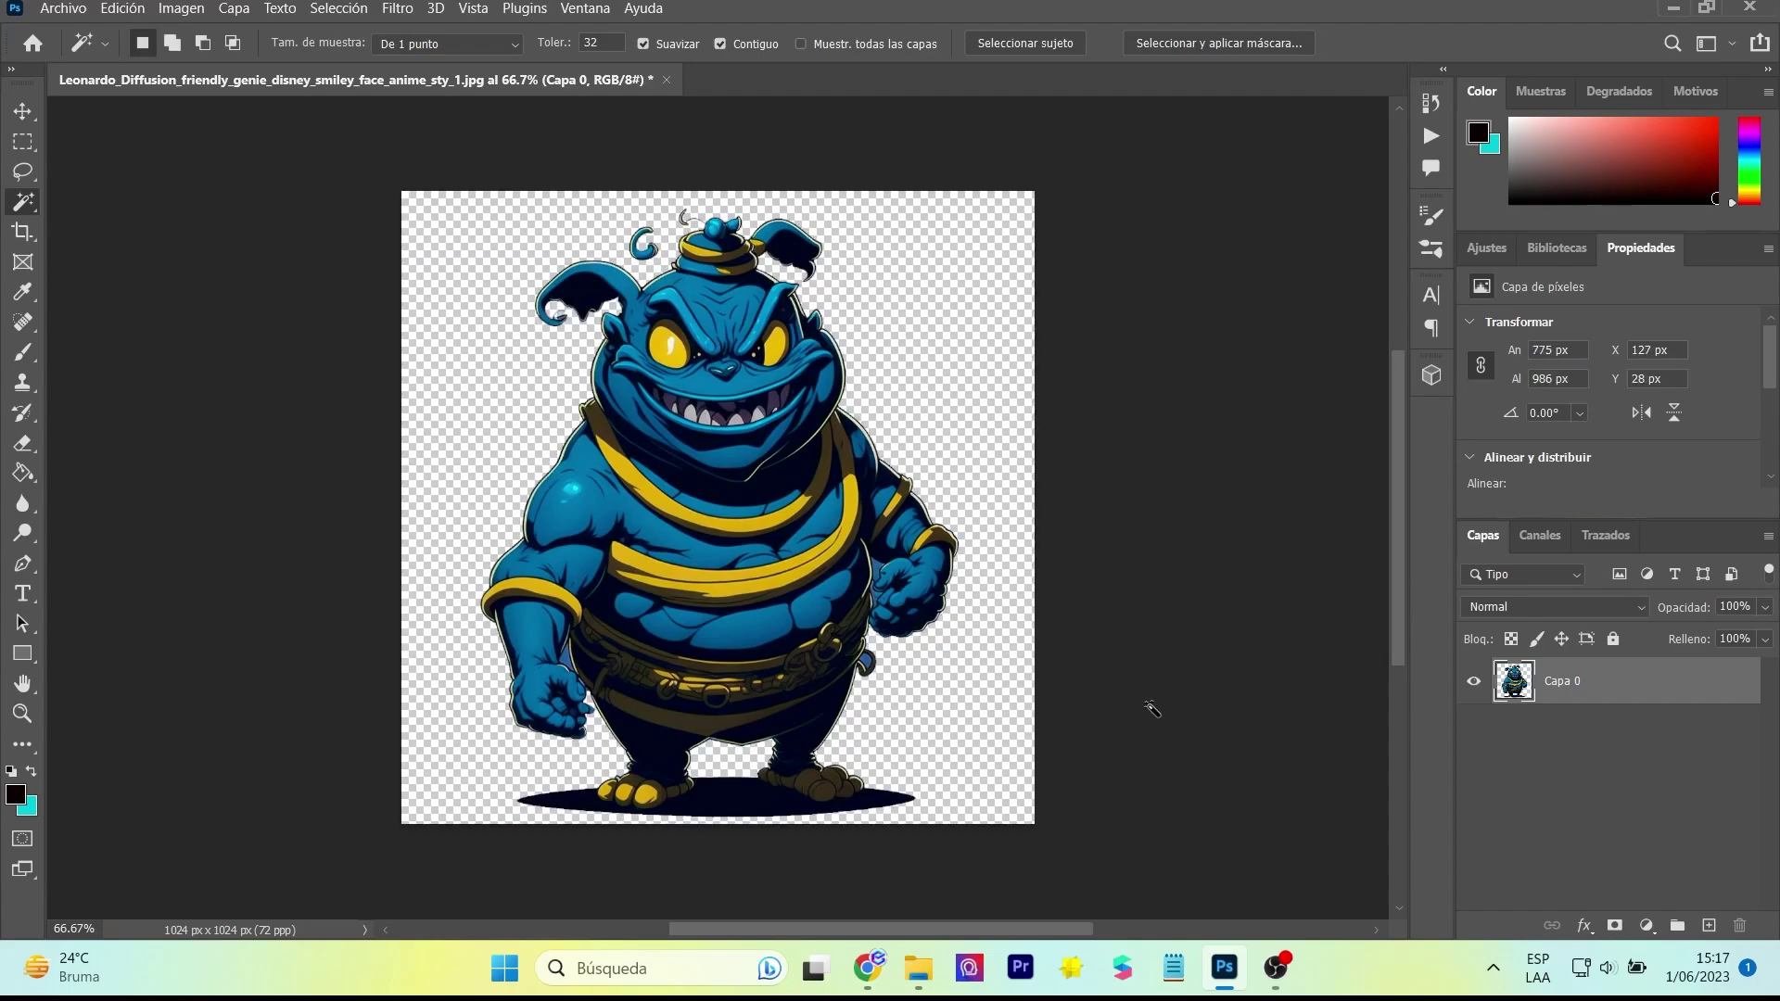
Open the Export As settings for the cut-out genie and set the file format to PNG
{"action": "left_click", "coordinate": [71, 13]}
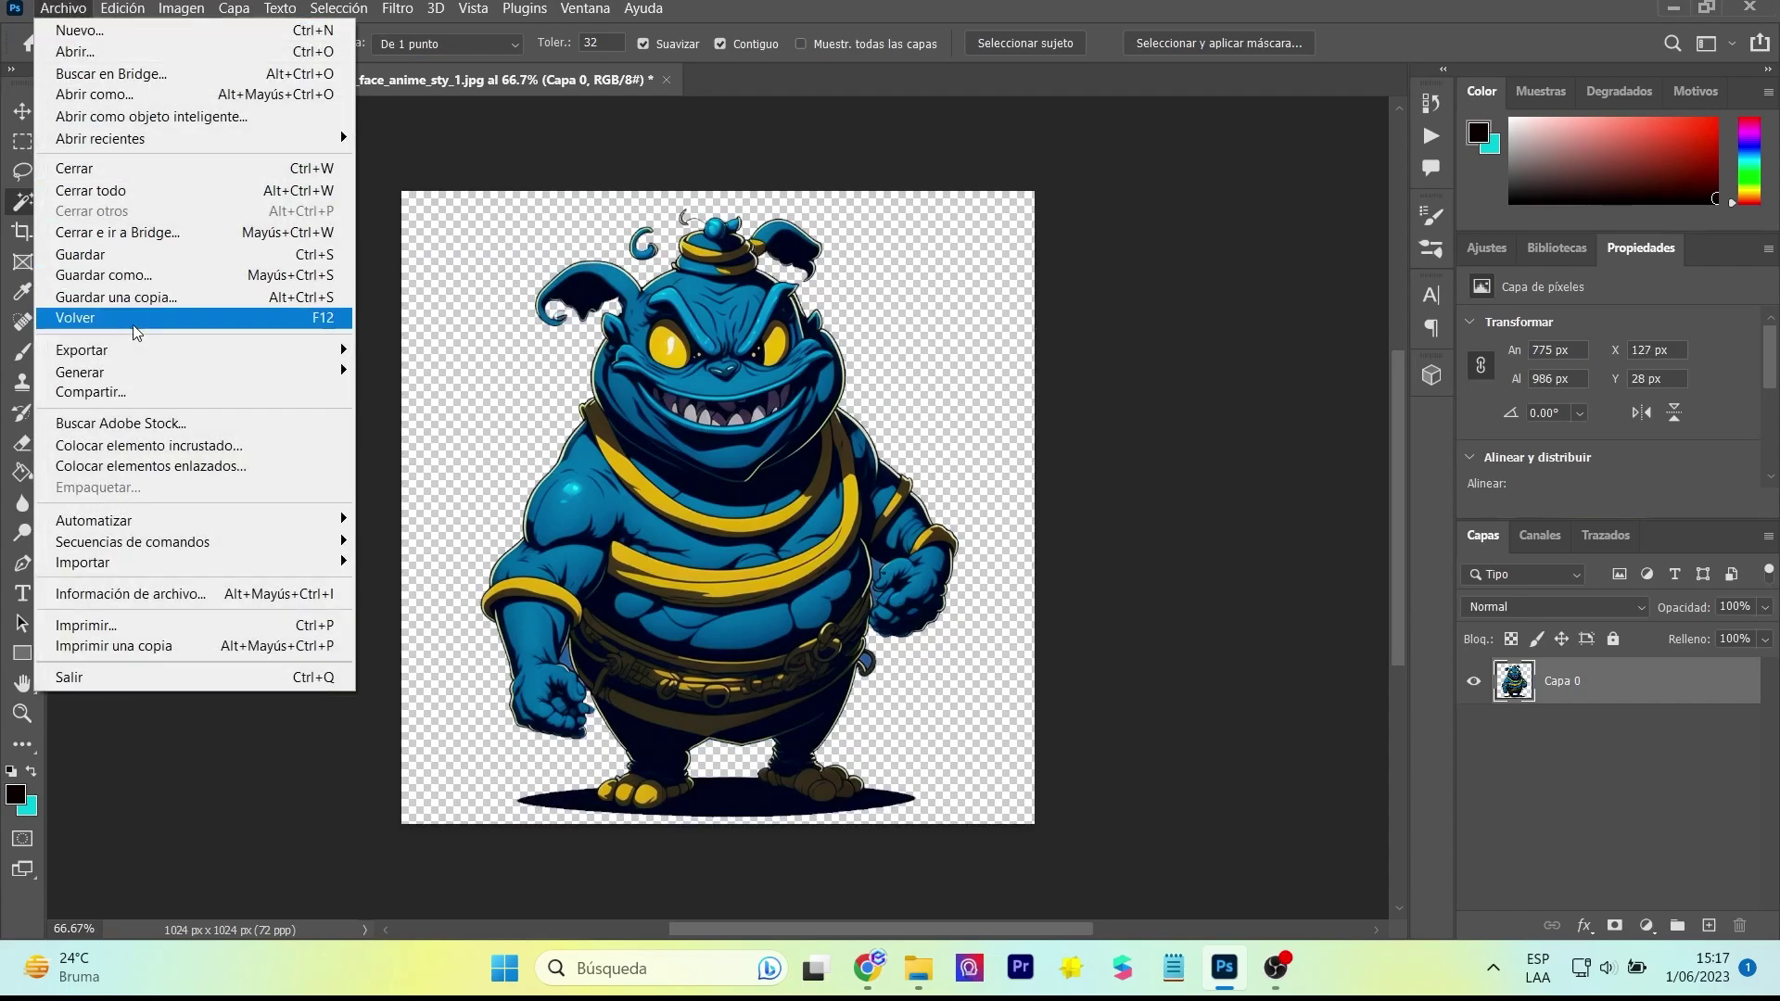
{"action": "mouse_move", "coordinate": [320, 350]}
{"action": "left_click", "coordinate": [404, 370]}
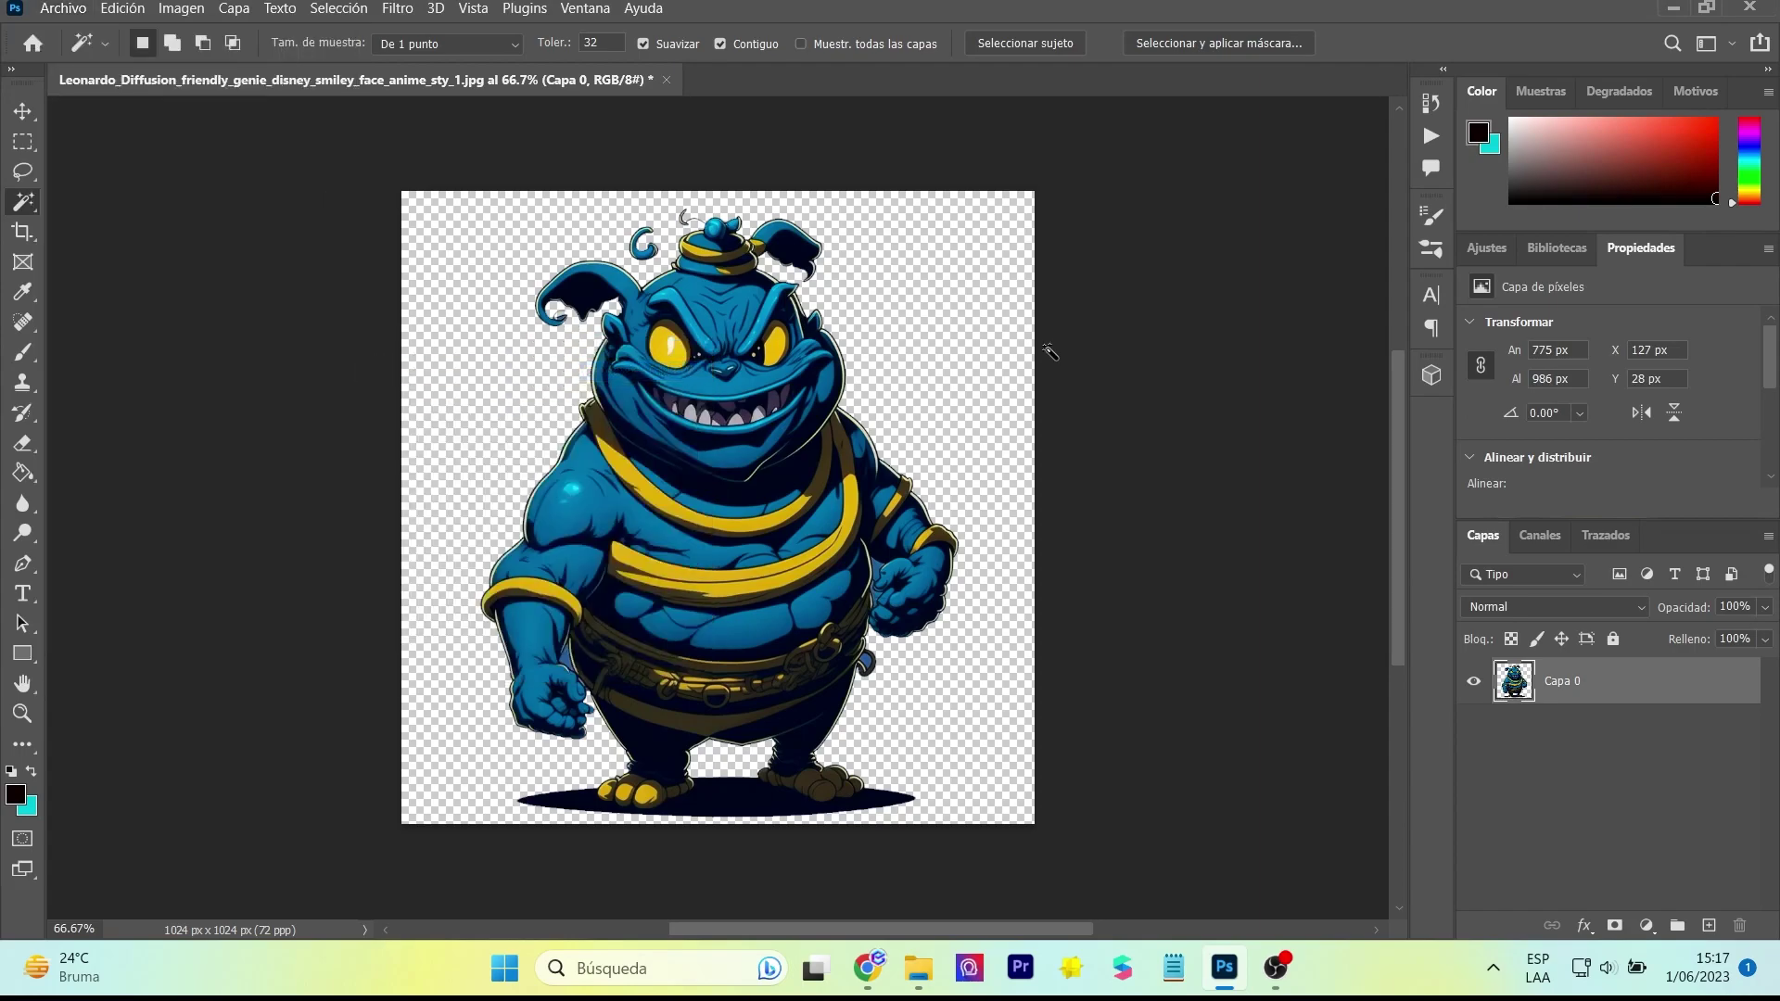
{"action": "left_click", "coordinate": [1439, 102]}
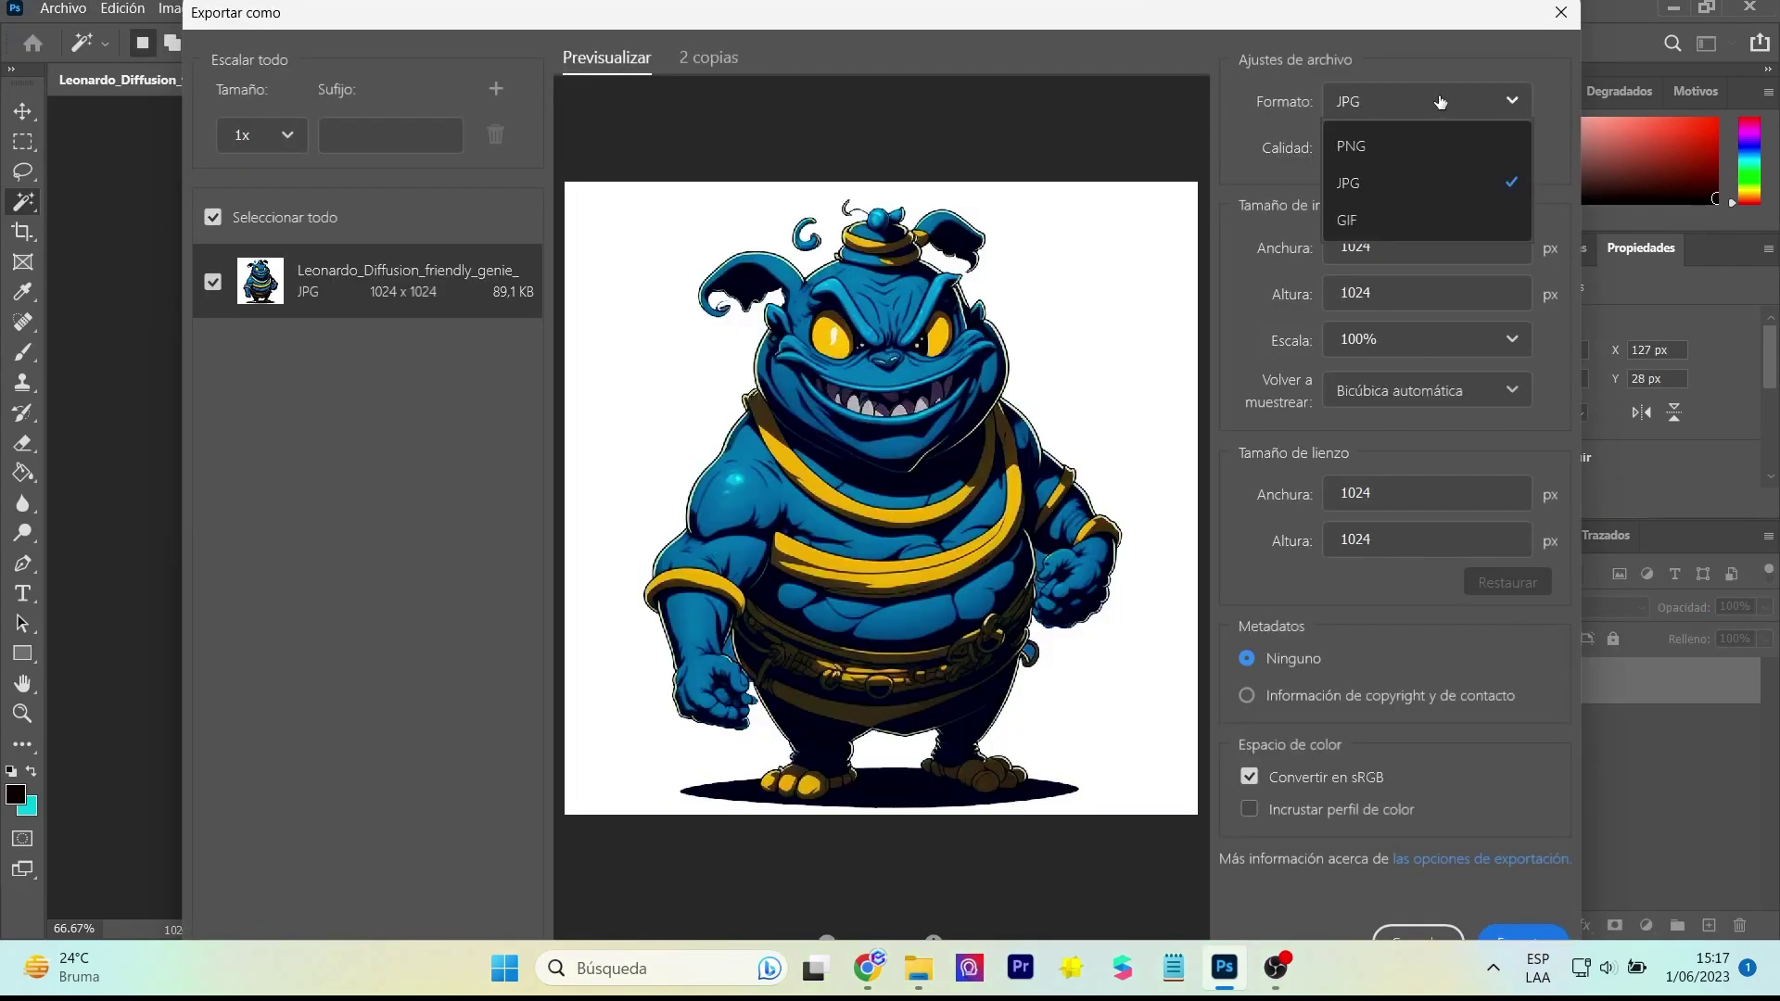
{"action": "left_click", "coordinate": [1407, 141]}
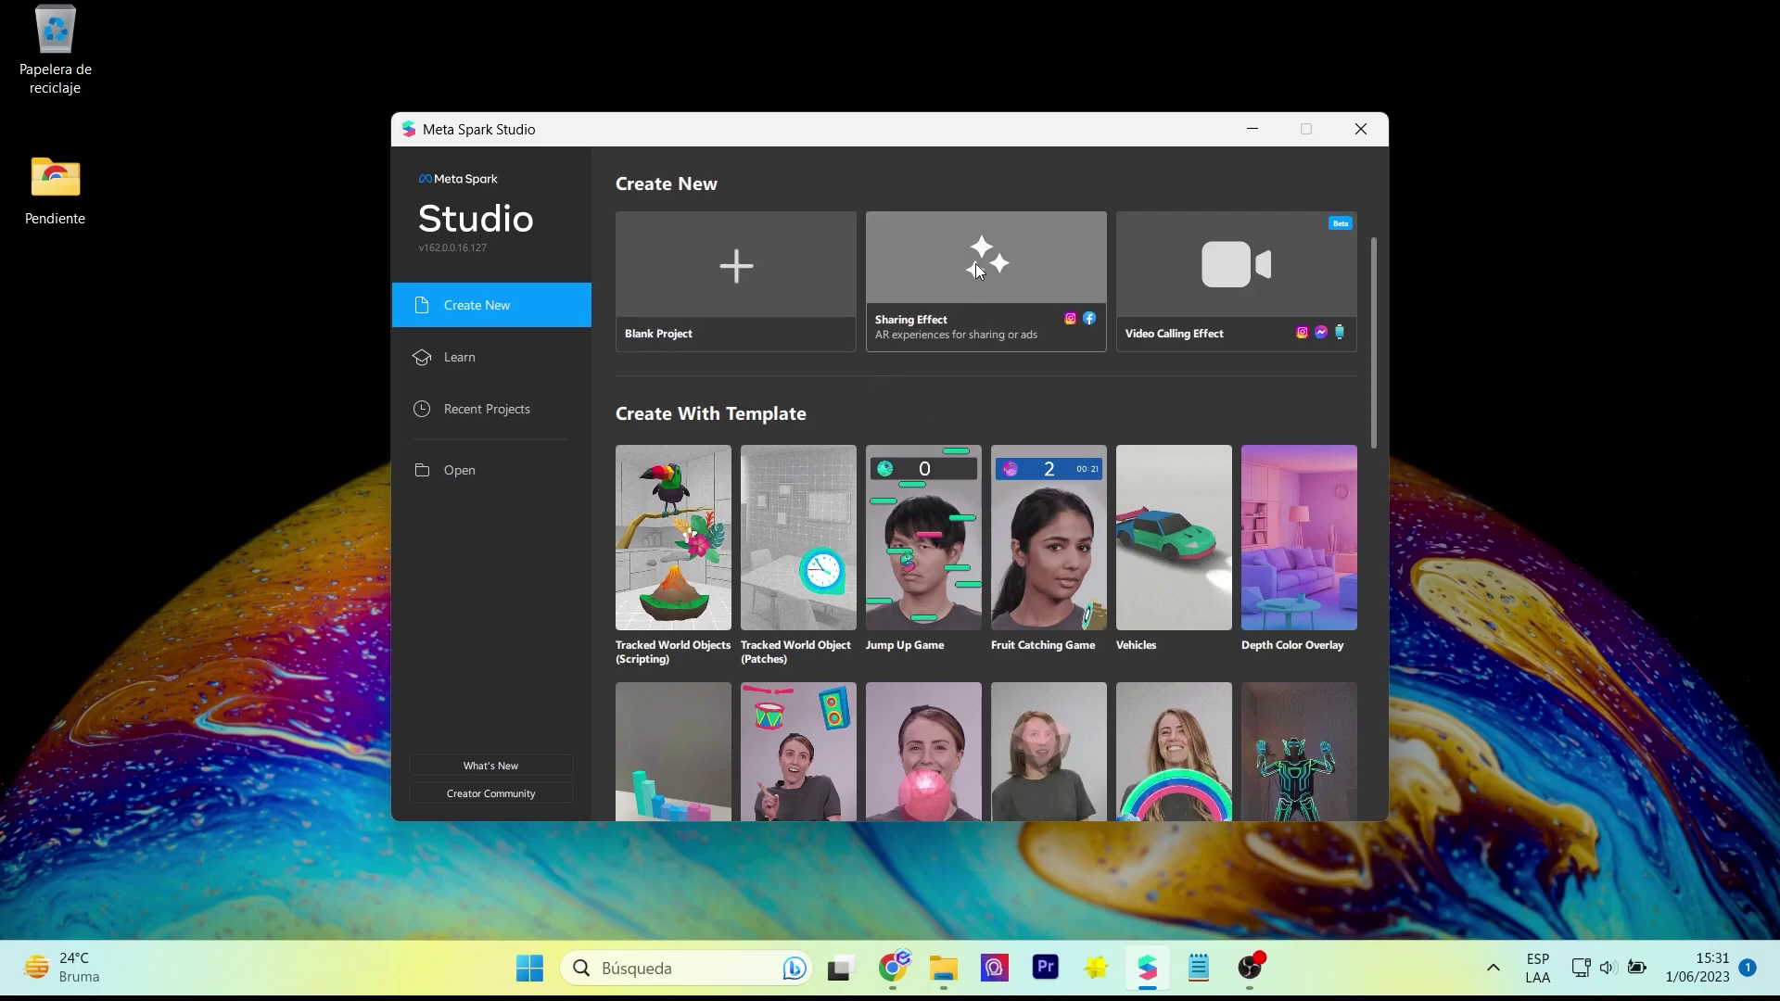
Create a new Sharing Effect project in Meta Spark Studio and insert a Face Tracker into the scene
{"action": "left_click", "coordinate": [975, 269]}
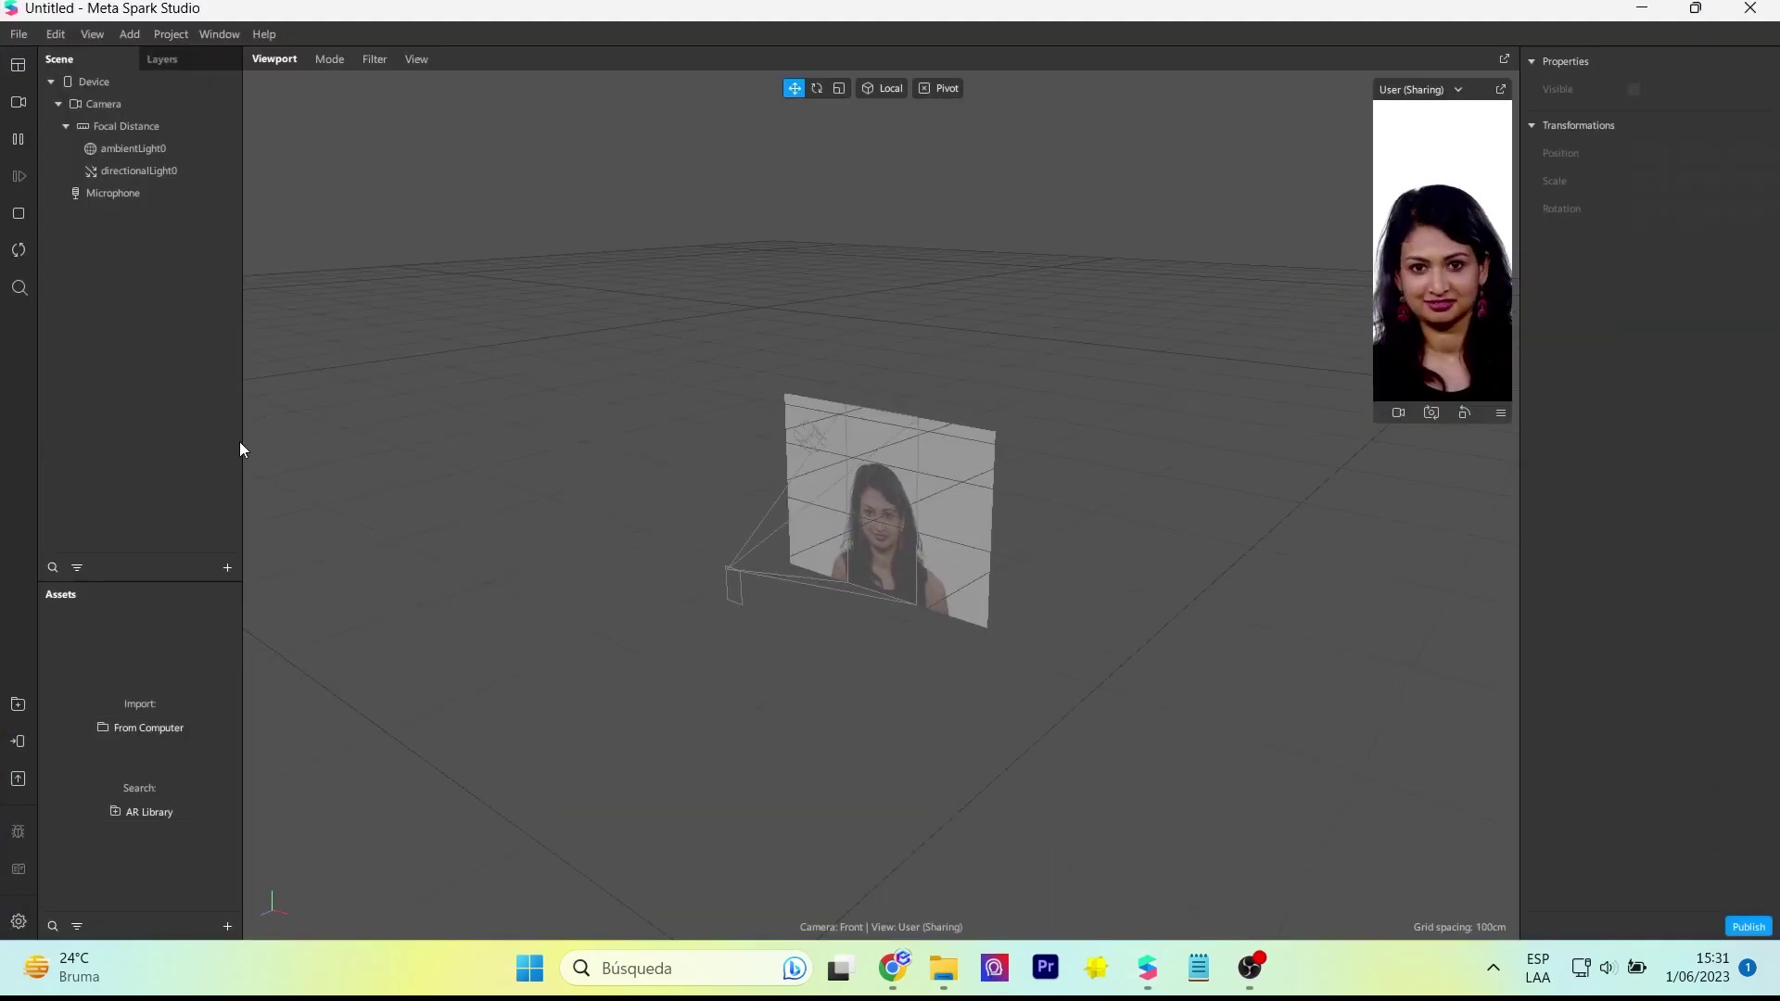
{"action": "left_click", "coordinate": [227, 566]}
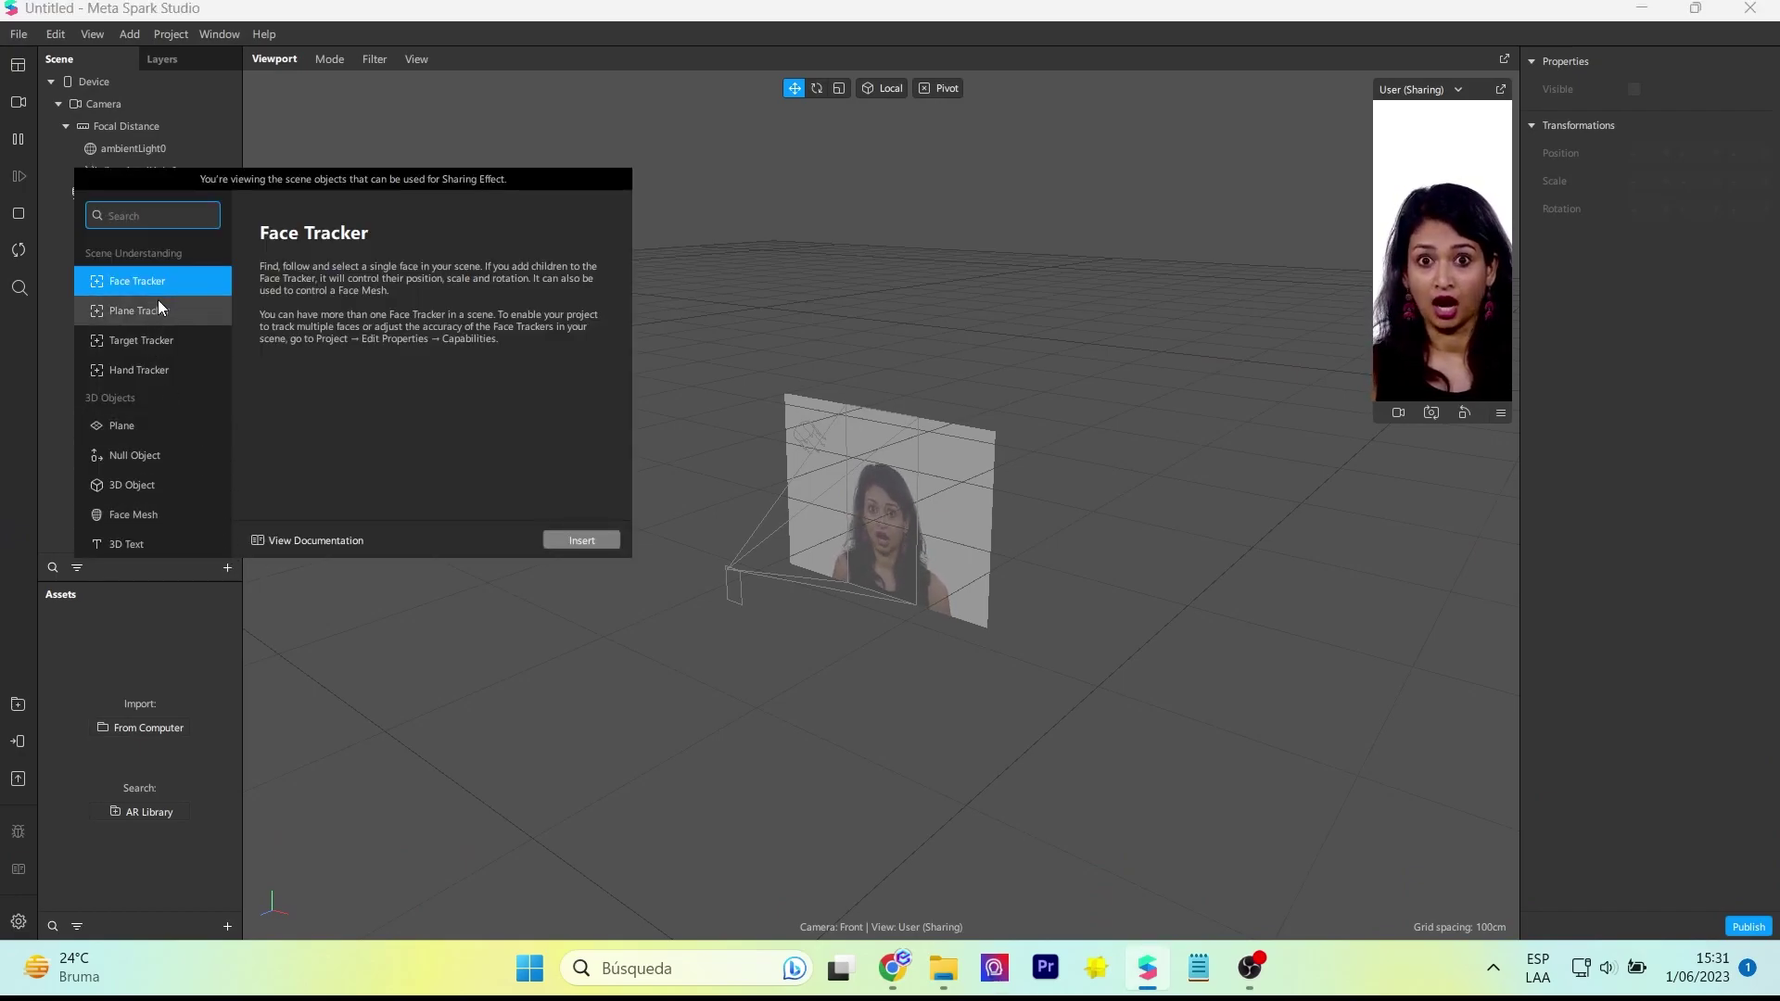
{"action": "left_click", "coordinate": [584, 542]}
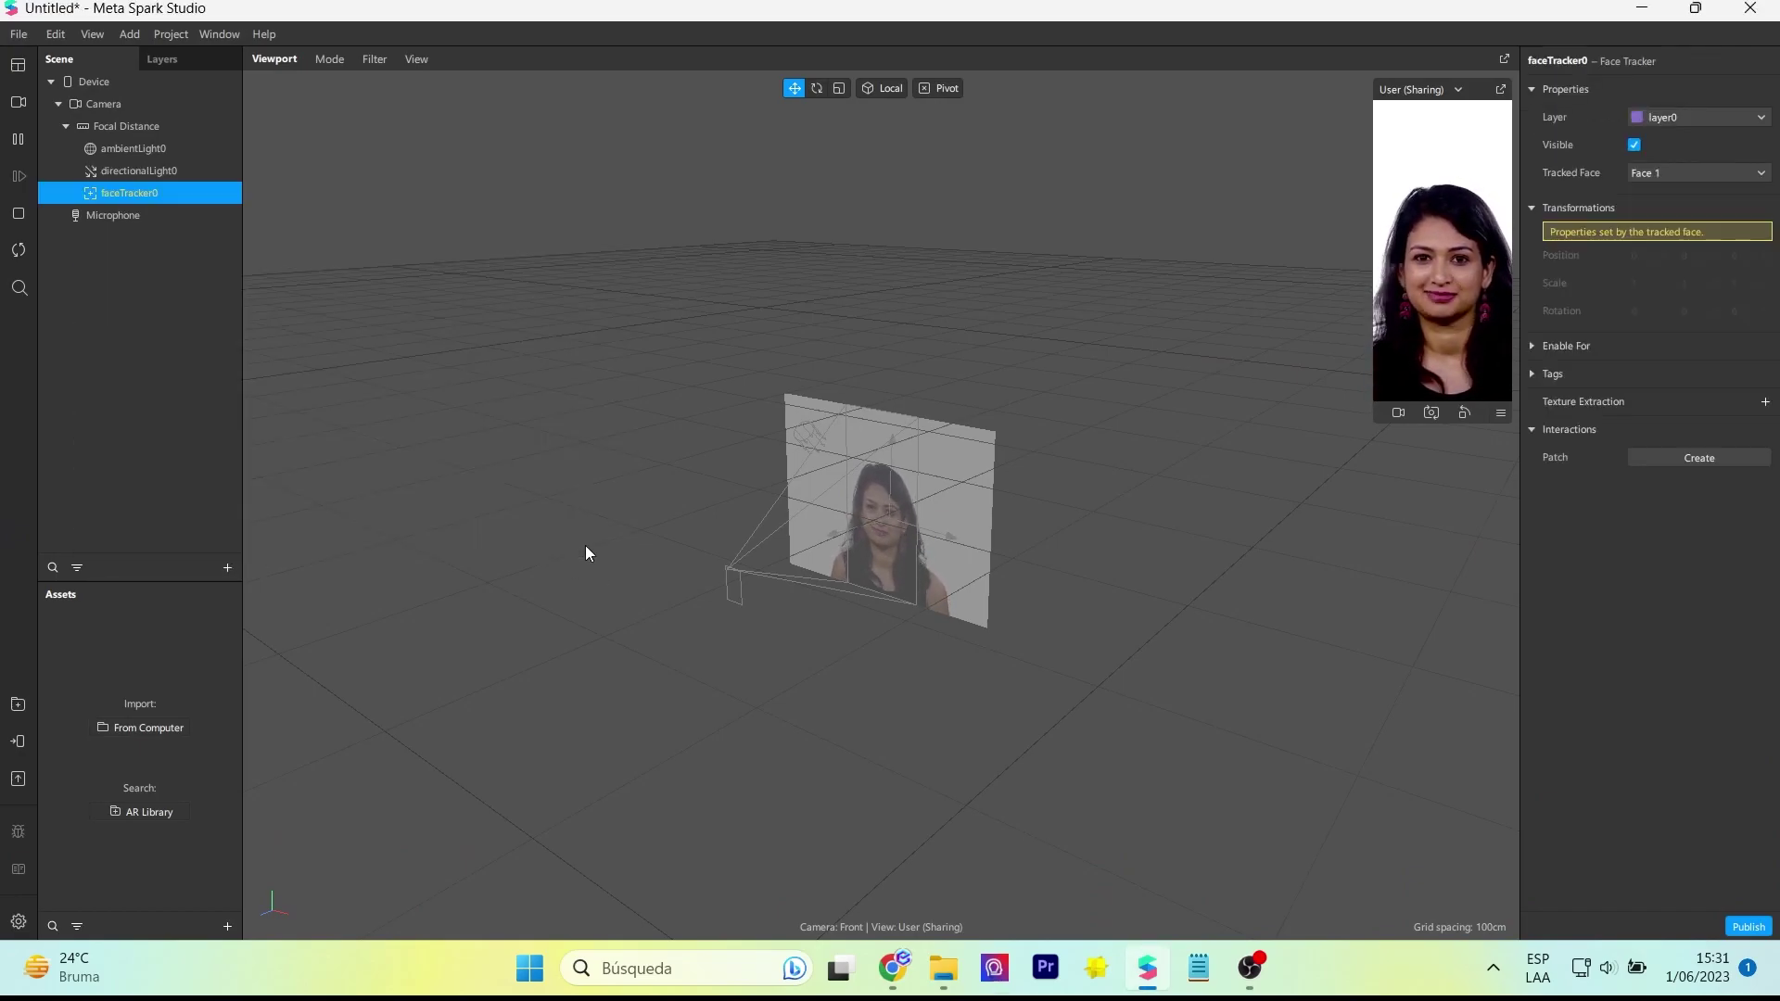
Add a plane as a child of the face tracker
{"action": "right_click", "coordinate": [171, 190]}
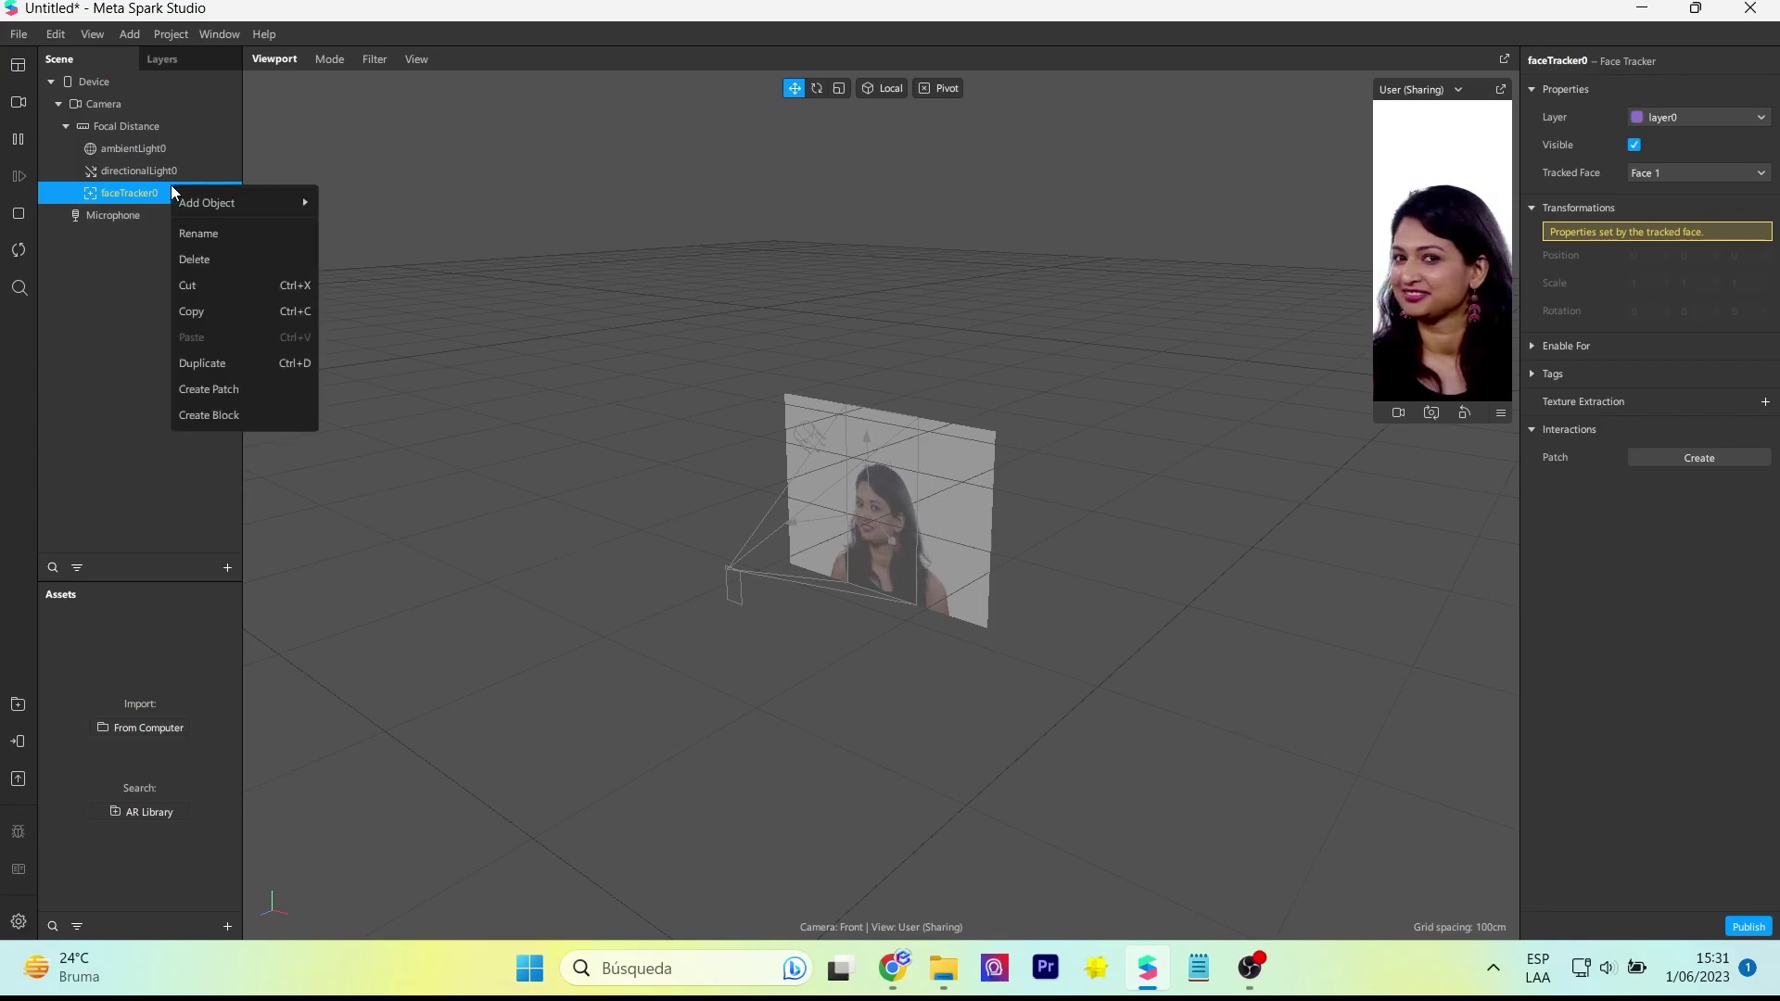
{"action": "mouse_move", "coordinate": [213, 216]}
{"action": "left_click", "coordinate": [360, 310]}
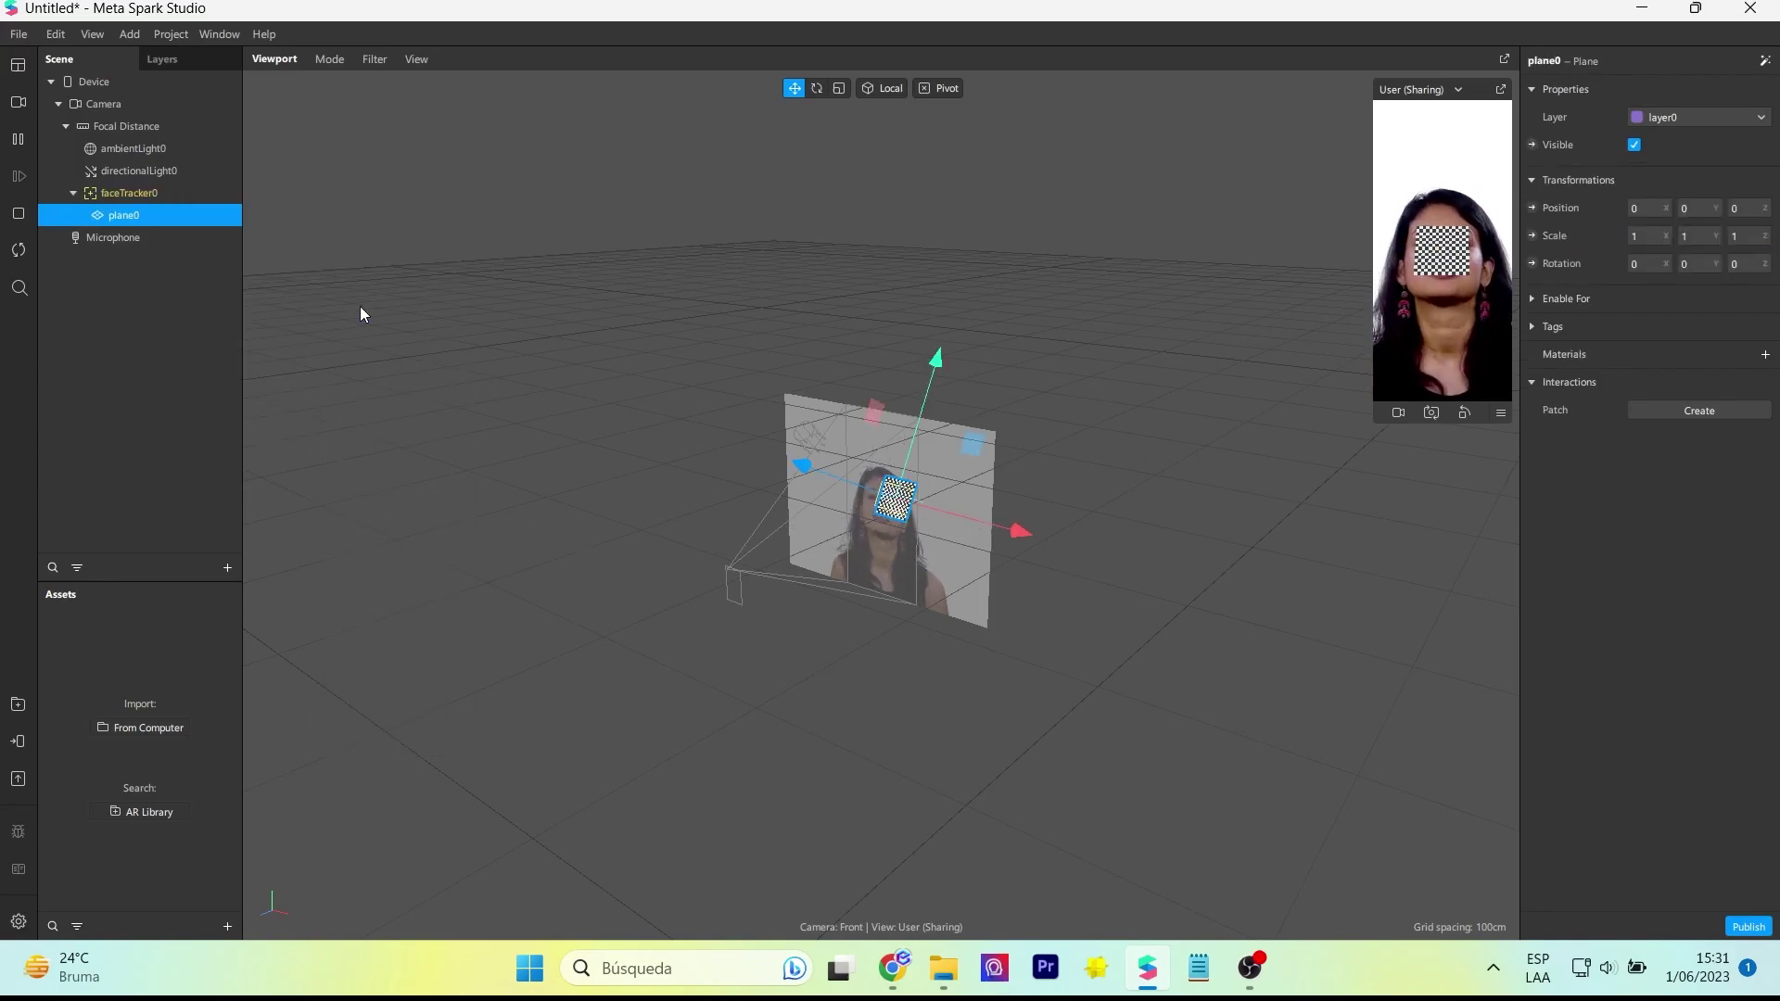
Set the plane's scale to 4 on the X, Y and Z axes
{"action": "left_click_drag", "start_coordinate": [488, 385], "coordinate": [576, 369]}
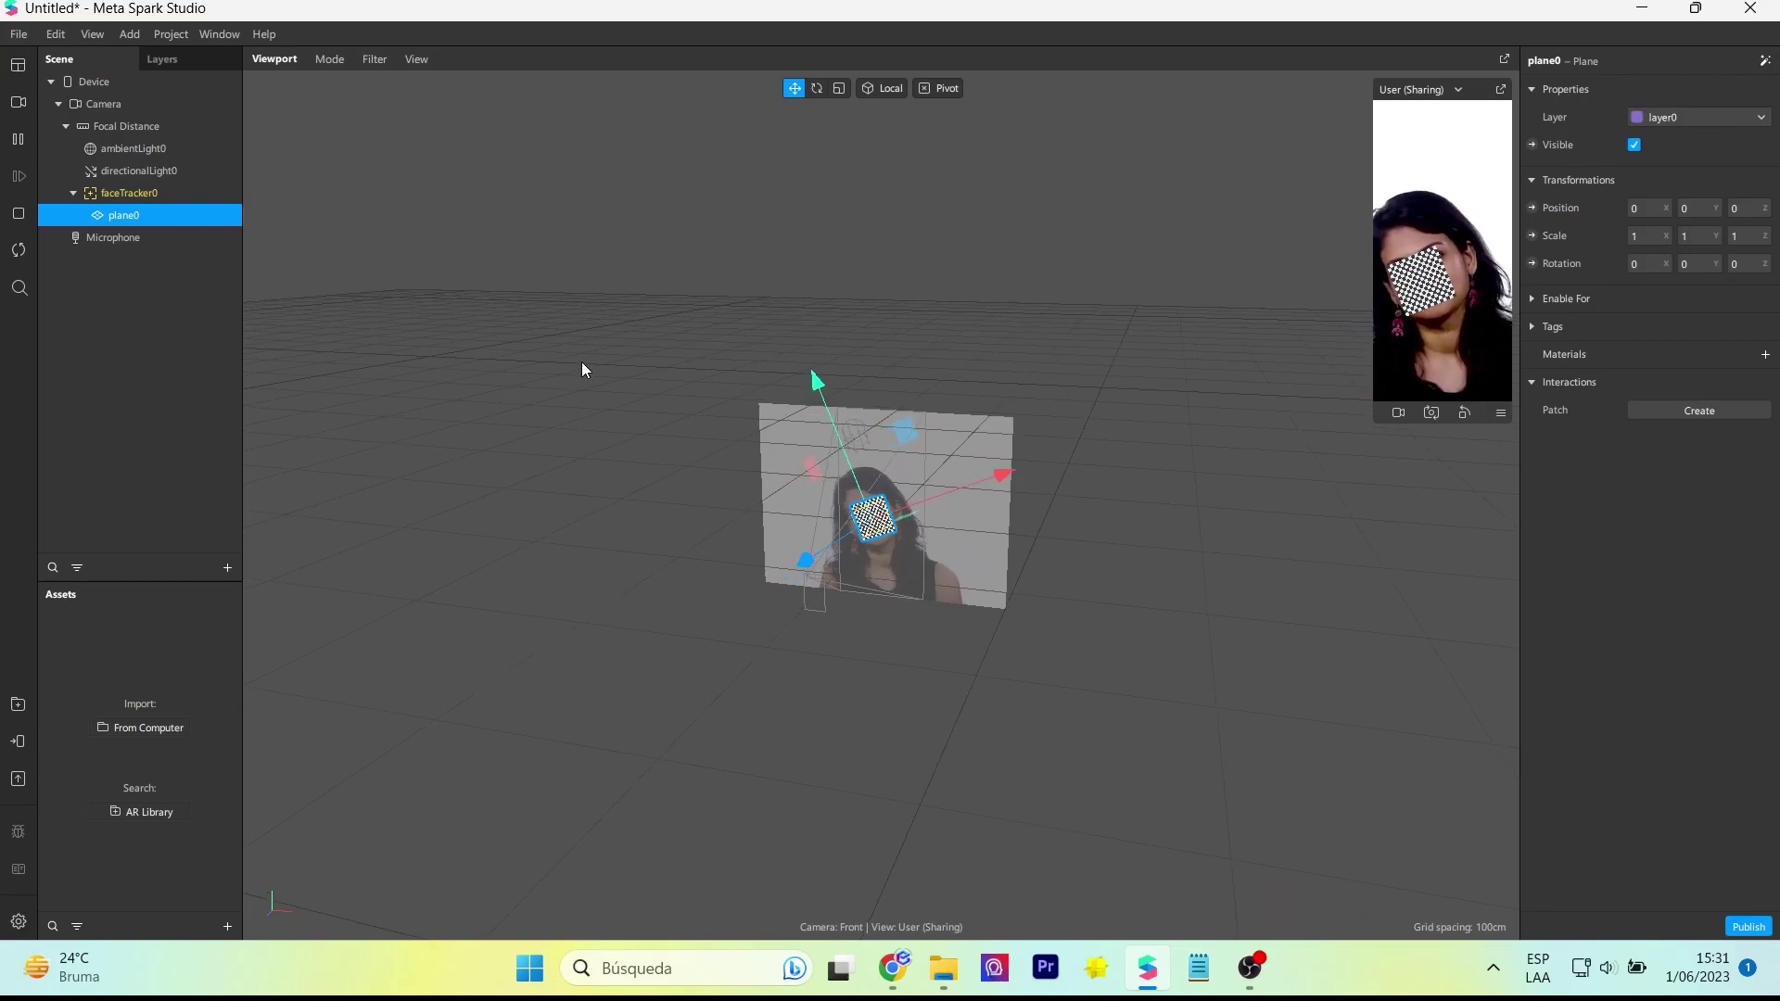
{"action": "left_click", "coordinate": [1647, 235]}
{"action": "type", "text": "4"}
{"action": "key", "text": "Tab"}
{"action": "type", "text": "4"}
{"action": "key", "text": "Tab"}
{"action": "type", "text": "4"}
Assign a new material to the plane and set the material's shader type to Flat
{"action": "left_click_drag", "start_coordinate": [1029, 584], "coordinate": [1270, 558]}
{"action": "left_click", "coordinate": [1765, 354]}
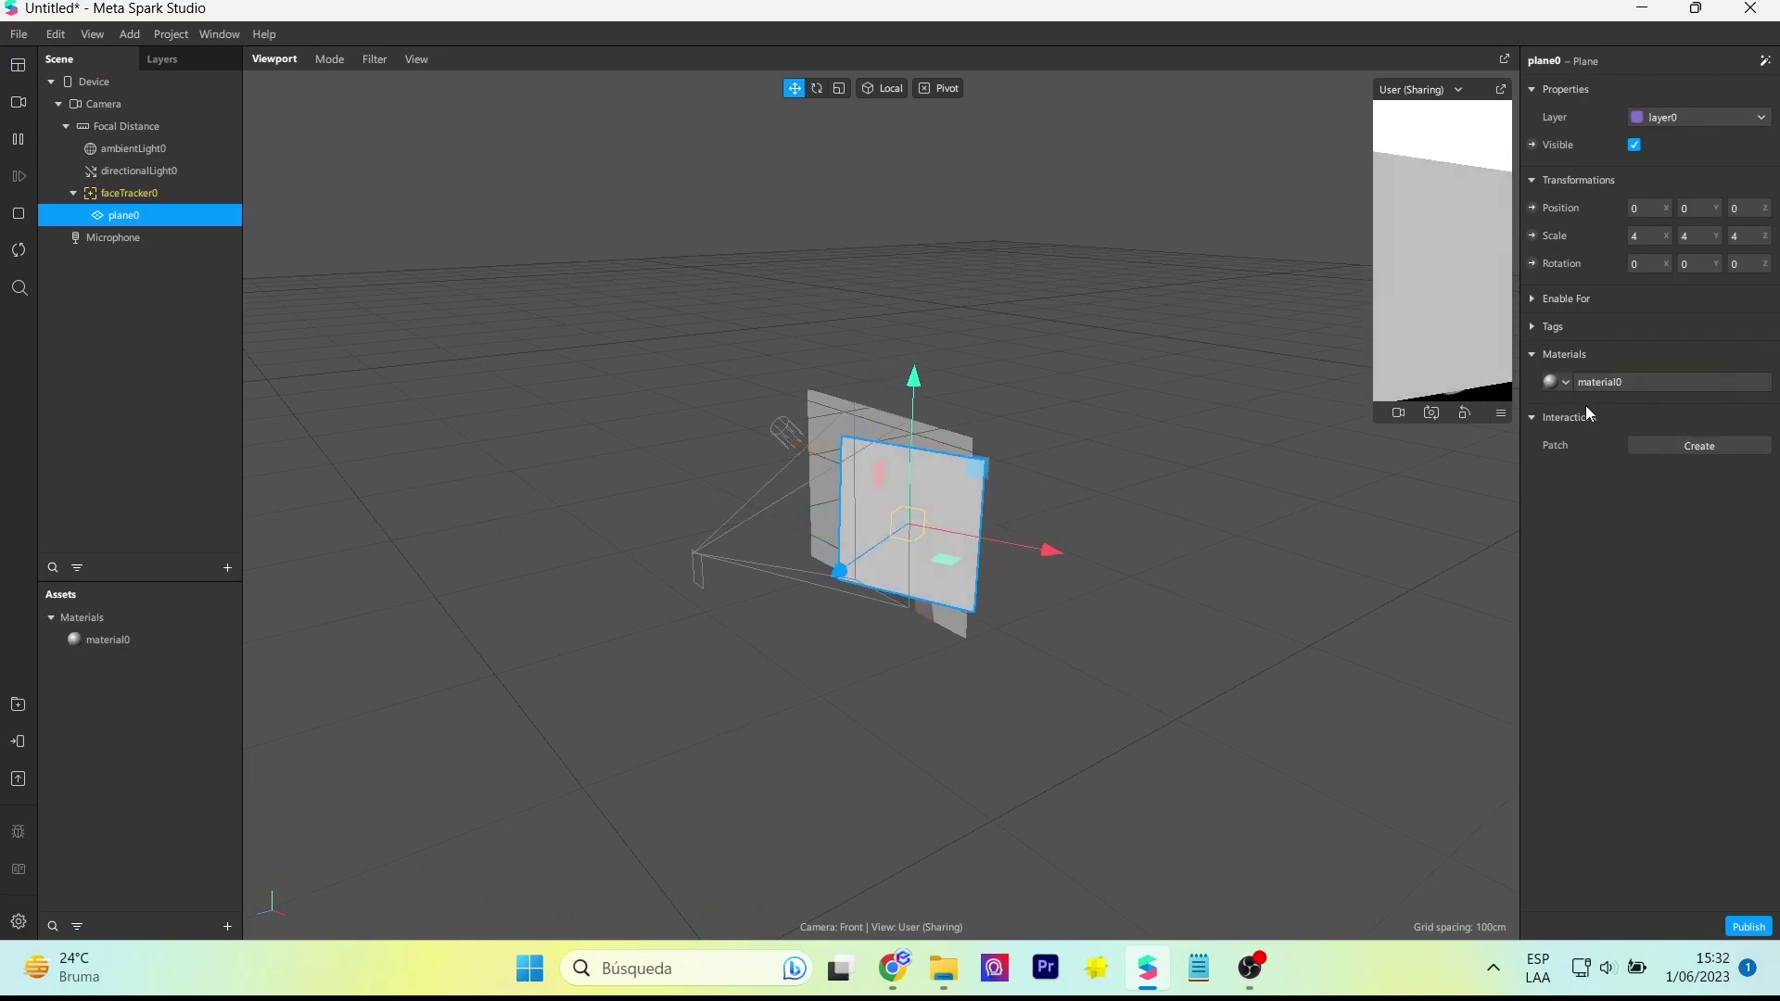
{"action": "left_click", "coordinate": [104, 640]}
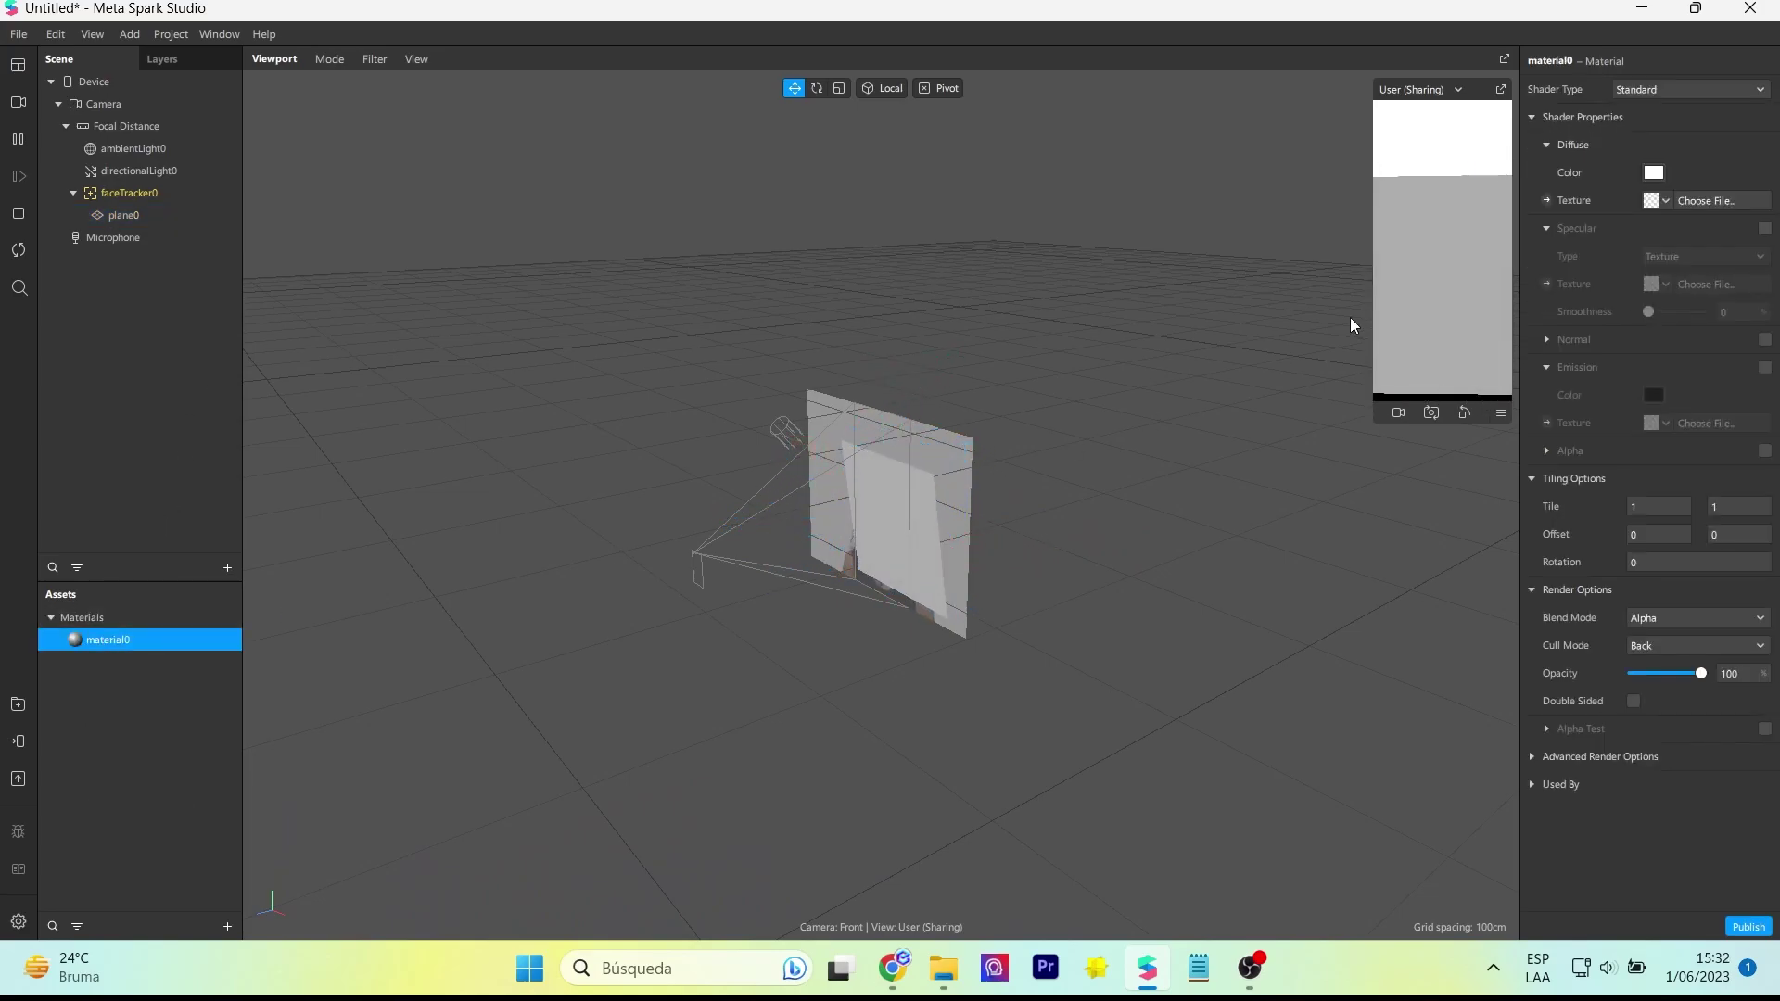
{"action": "left_click", "coordinate": [1672, 89]}
{"action": "left_click", "coordinate": [1671, 91]}
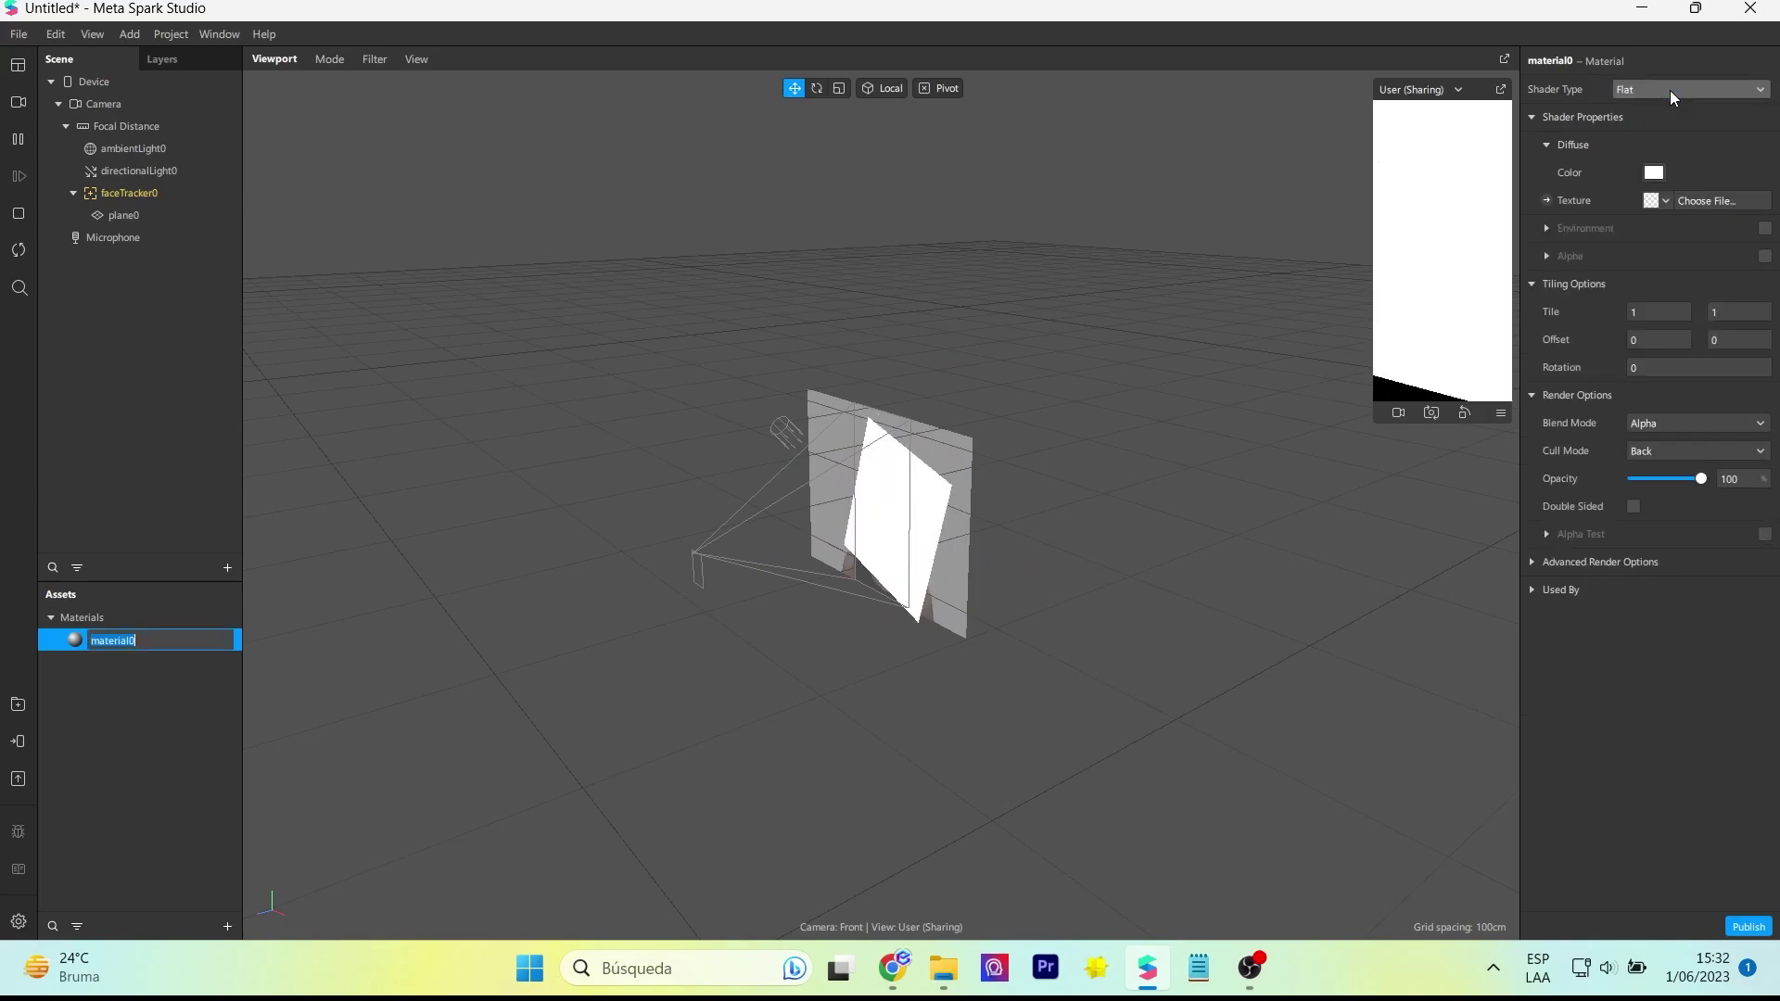
Import the genio image as a new diffuse texture for the plane's material
{"action": "left_click", "coordinate": [1663, 203]}
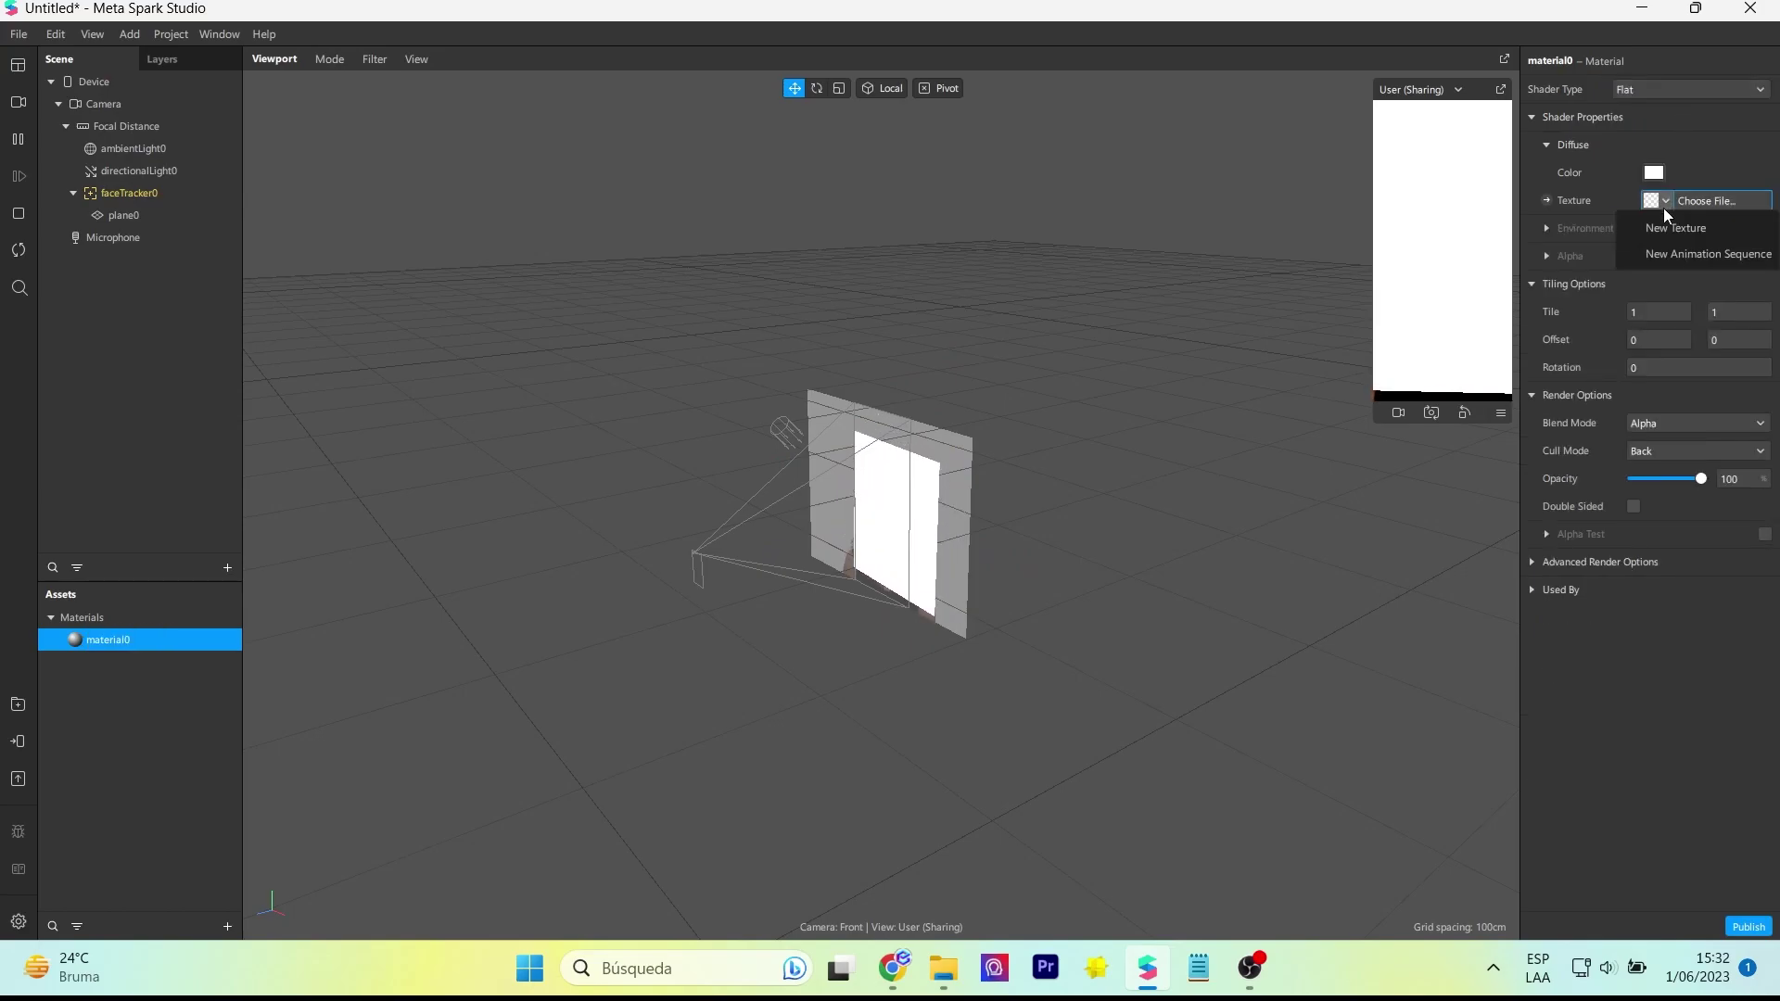
{"action": "left_click", "coordinate": [1674, 230]}
{"action": "left_click", "coordinate": [413, 221]}
{"action": "left_click", "coordinate": [669, 532]}
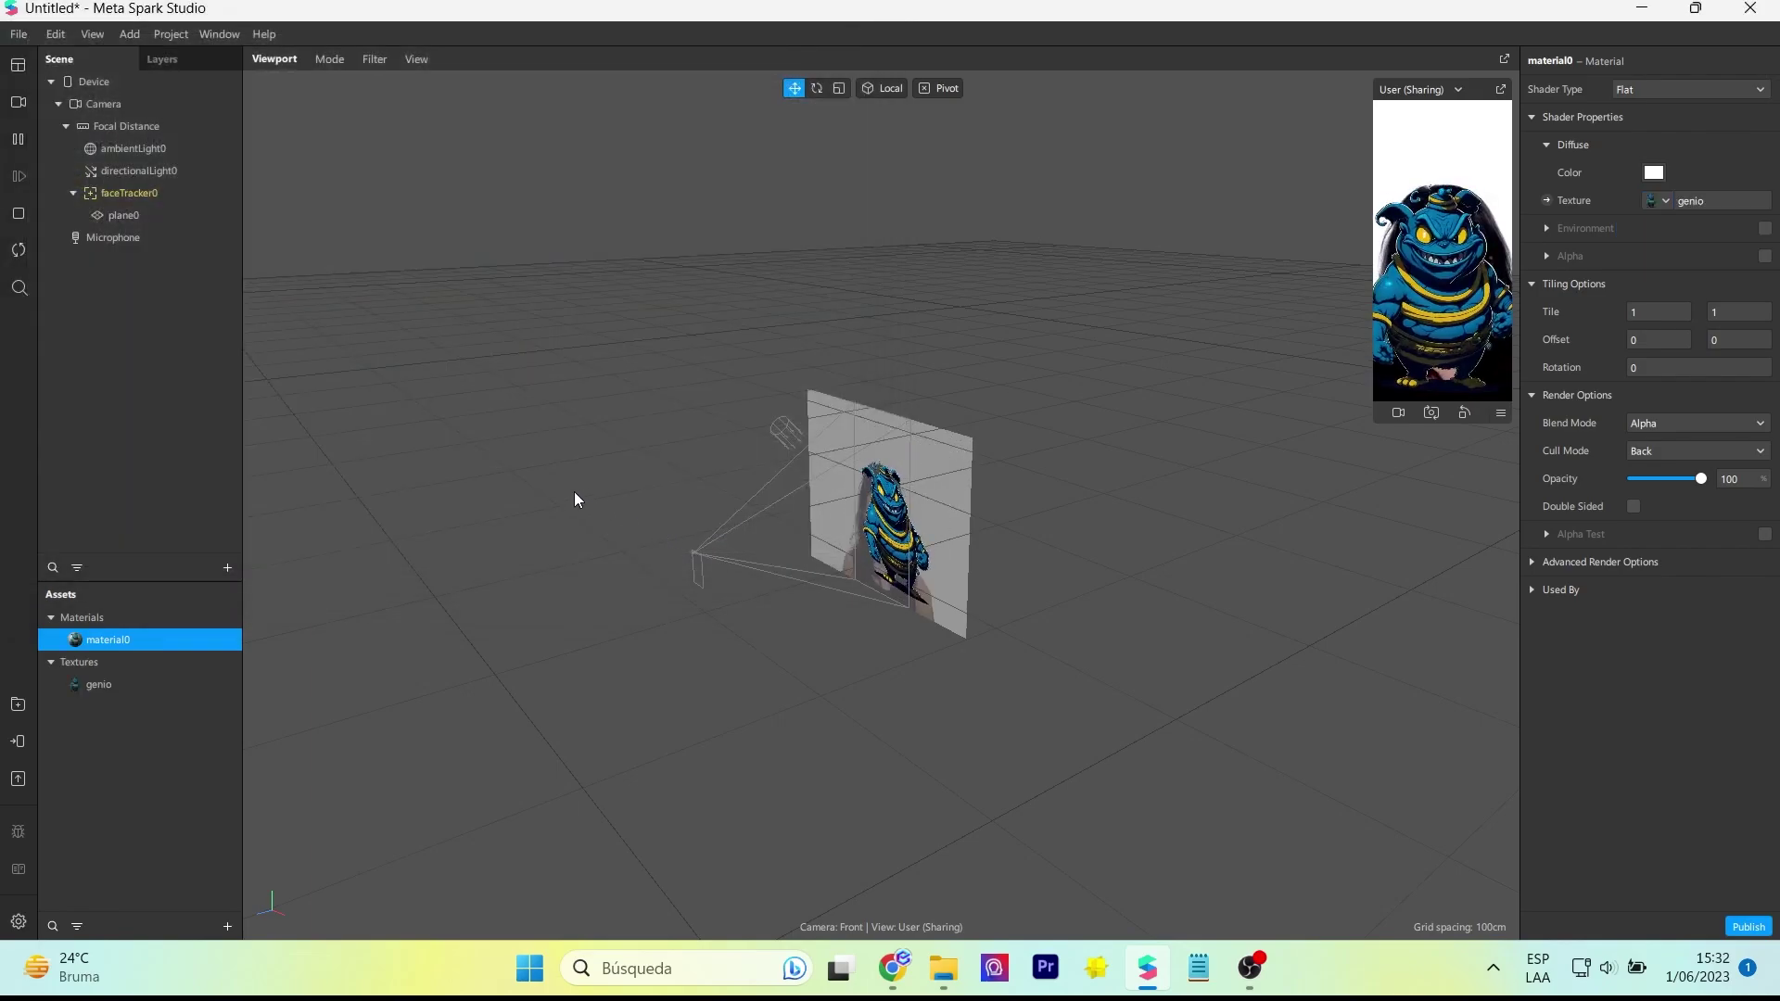
{"action": "right_click_drag", "start_coordinate": [721, 614], "coordinate": [845, 561]}
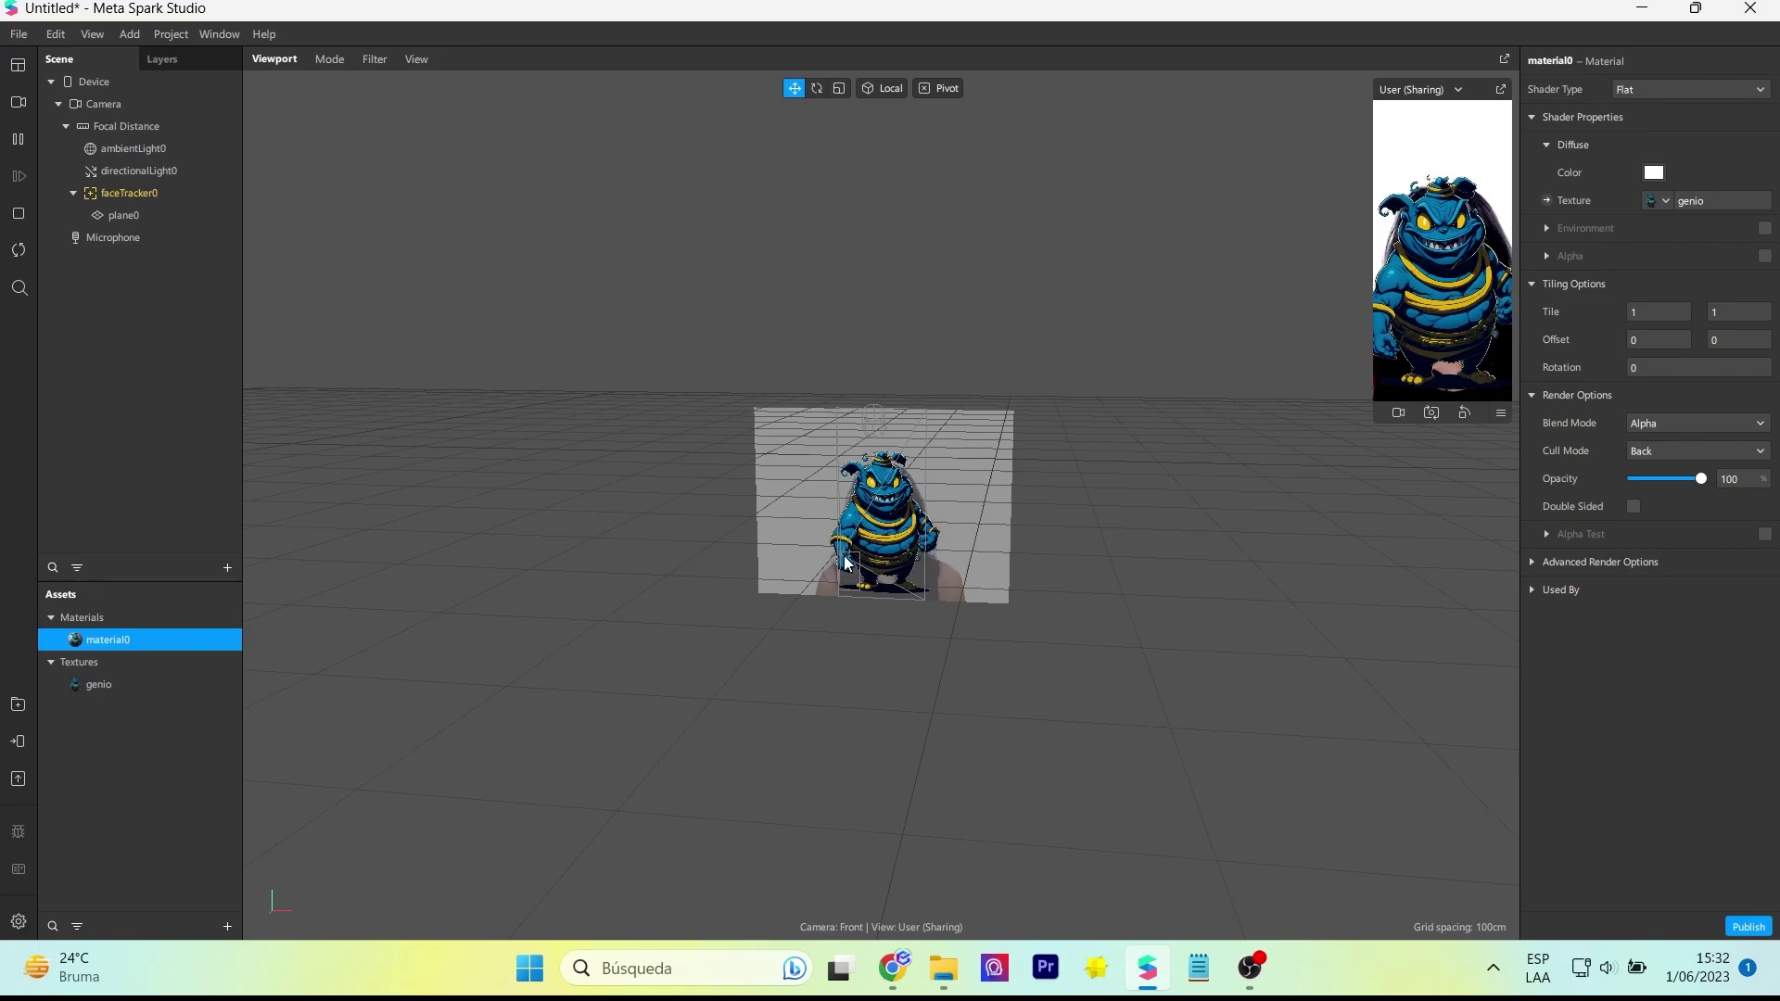
{"action": "right_click_drag", "start_coordinate": [955, 646], "coordinate": [1048, 615]}
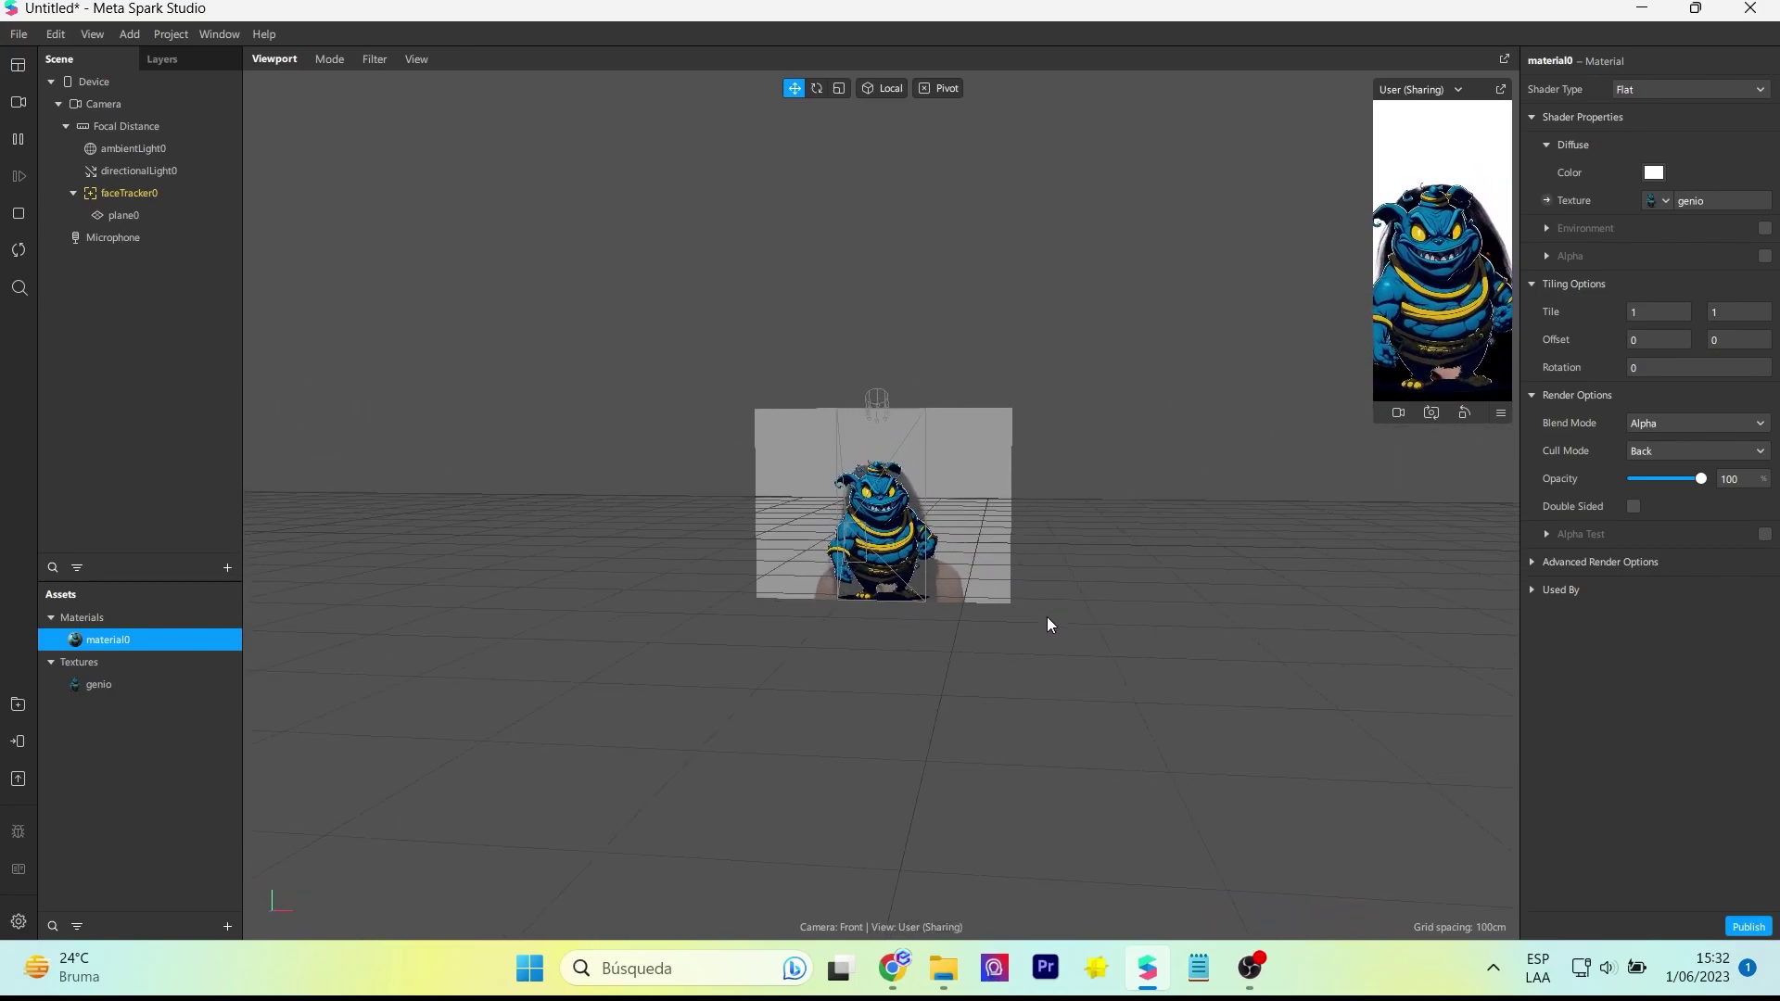
Pause the preview video and move the face tracker's plane back along the Z axis to about -0.07
{"action": "left_click", "coordinate": [139, 195]}
{"action": "left_click", "coordinate": [123, 215]}
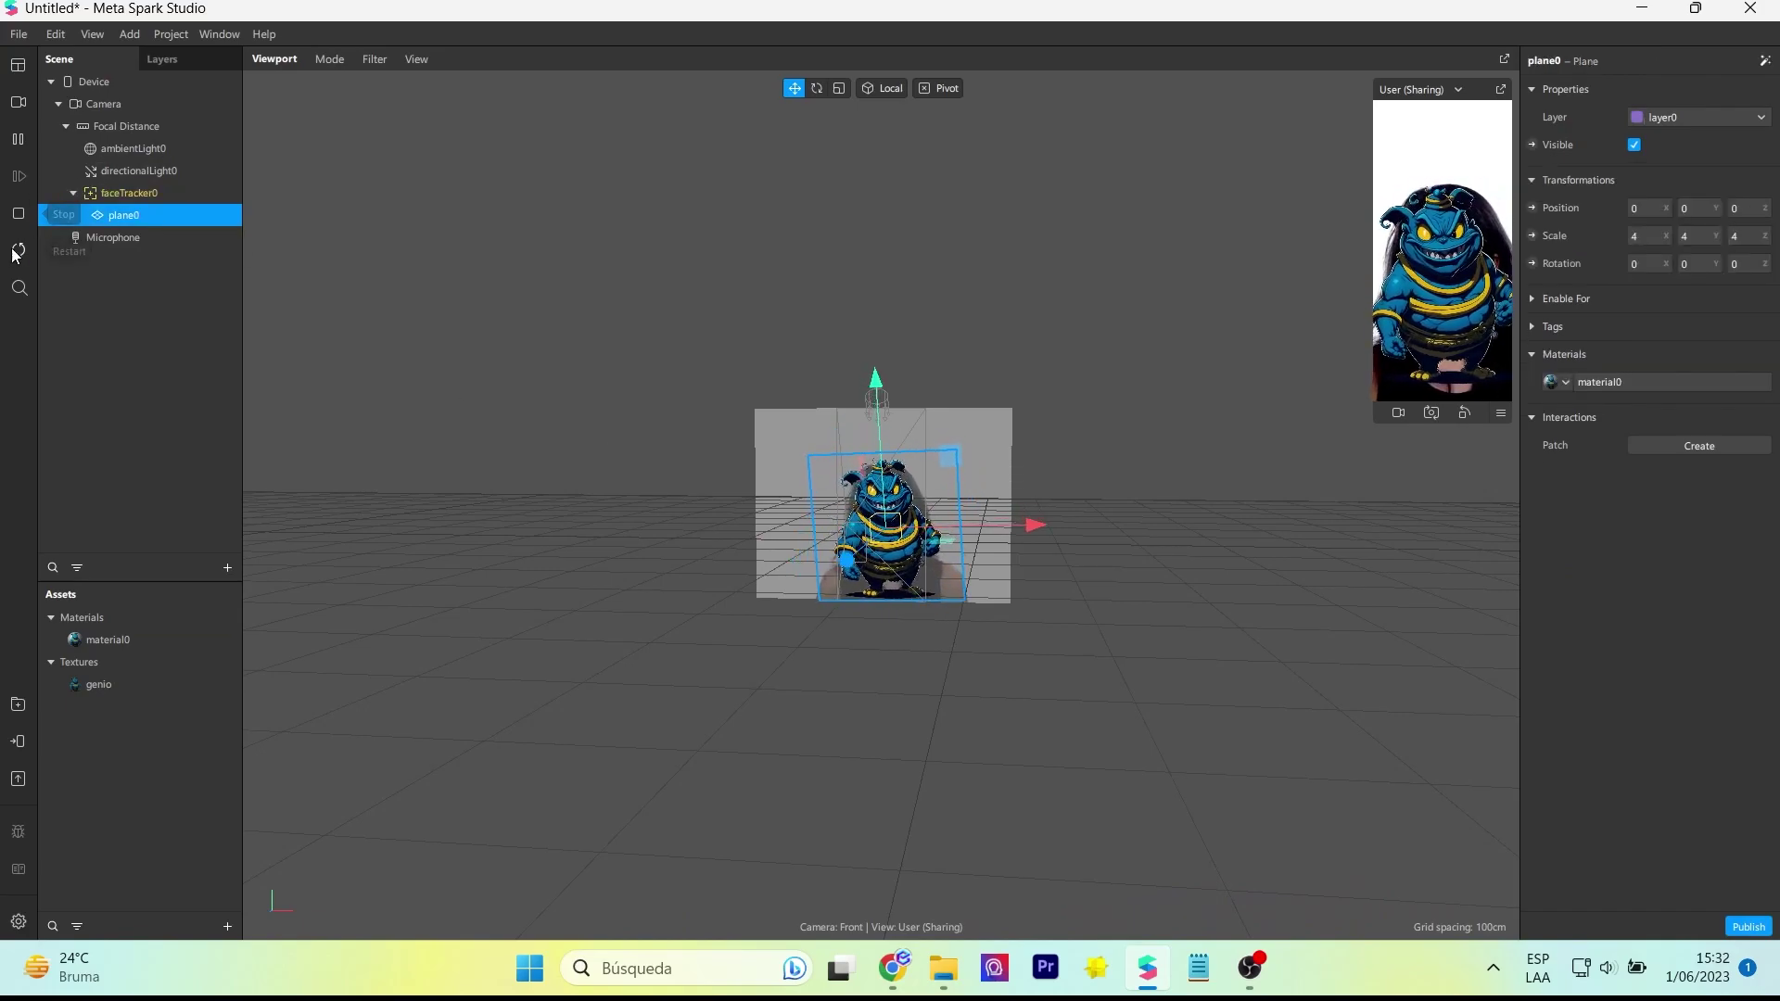
{"action": "left_click", "coordinate": [17, 141]}
{"action": "right_click_drag", "start_coordinate": [731, 643], "coordinate": [790, 566]}
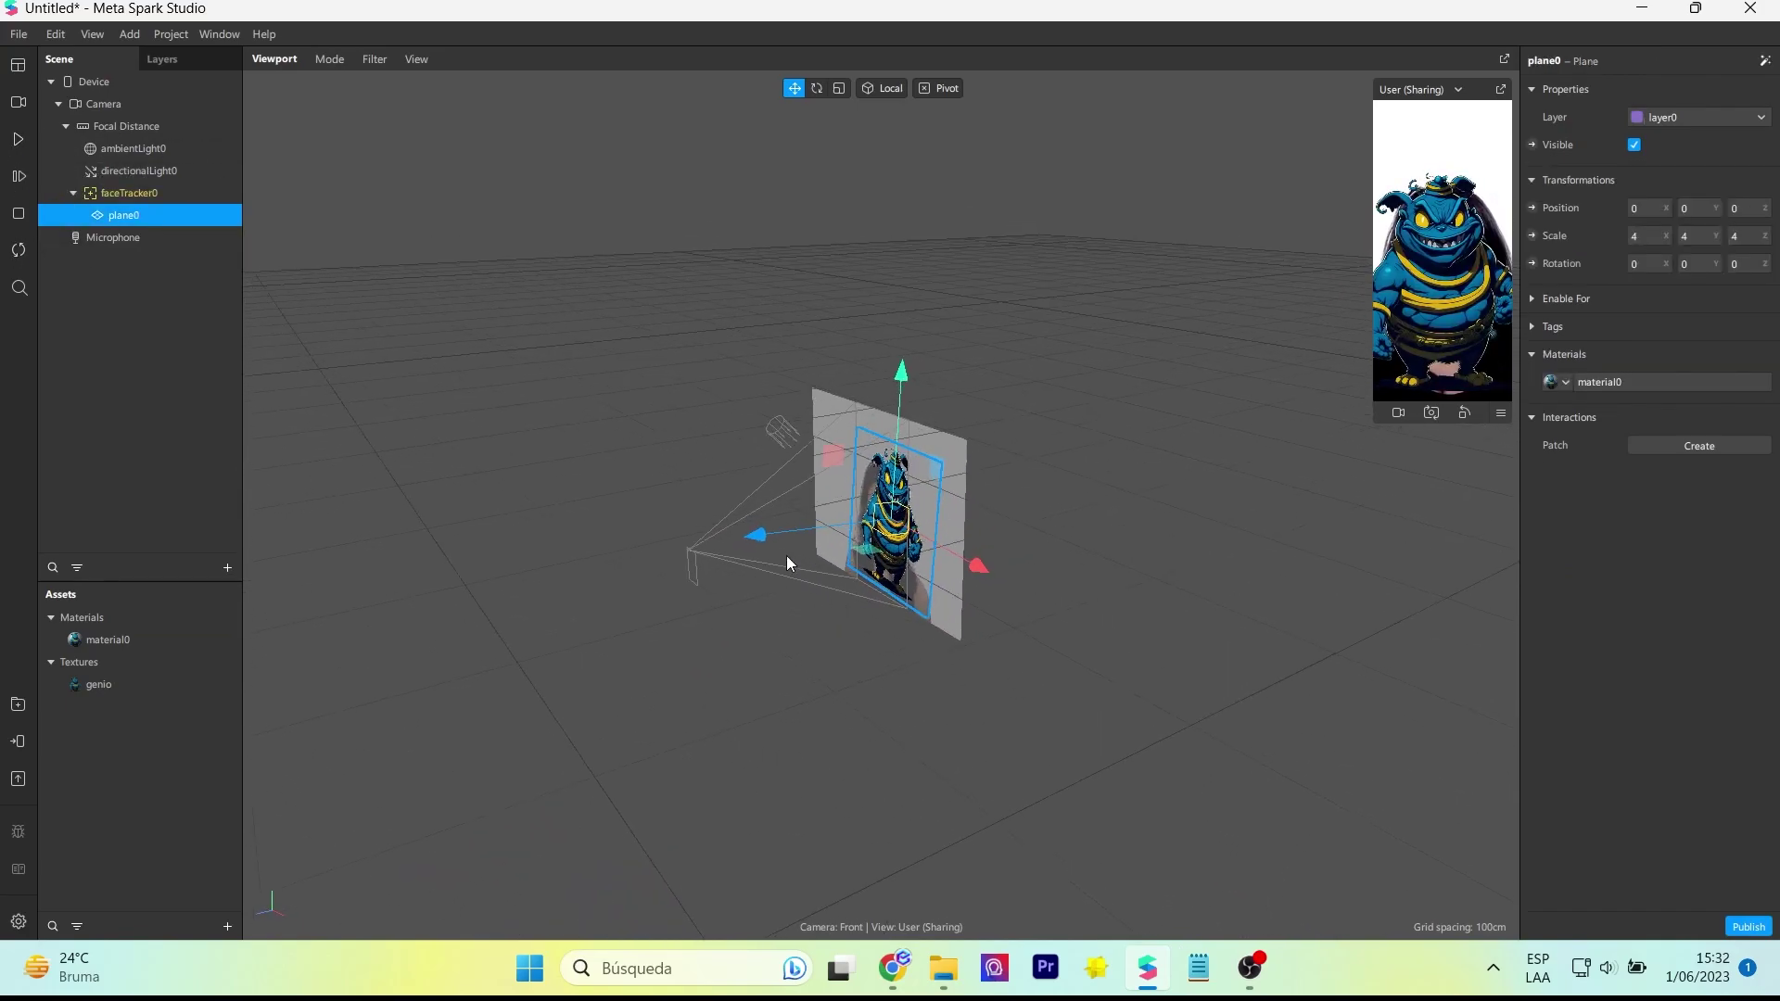
{"action": "left_click_drag", "start_coordinate": [760, 540], "coordinate": [787, 532]}
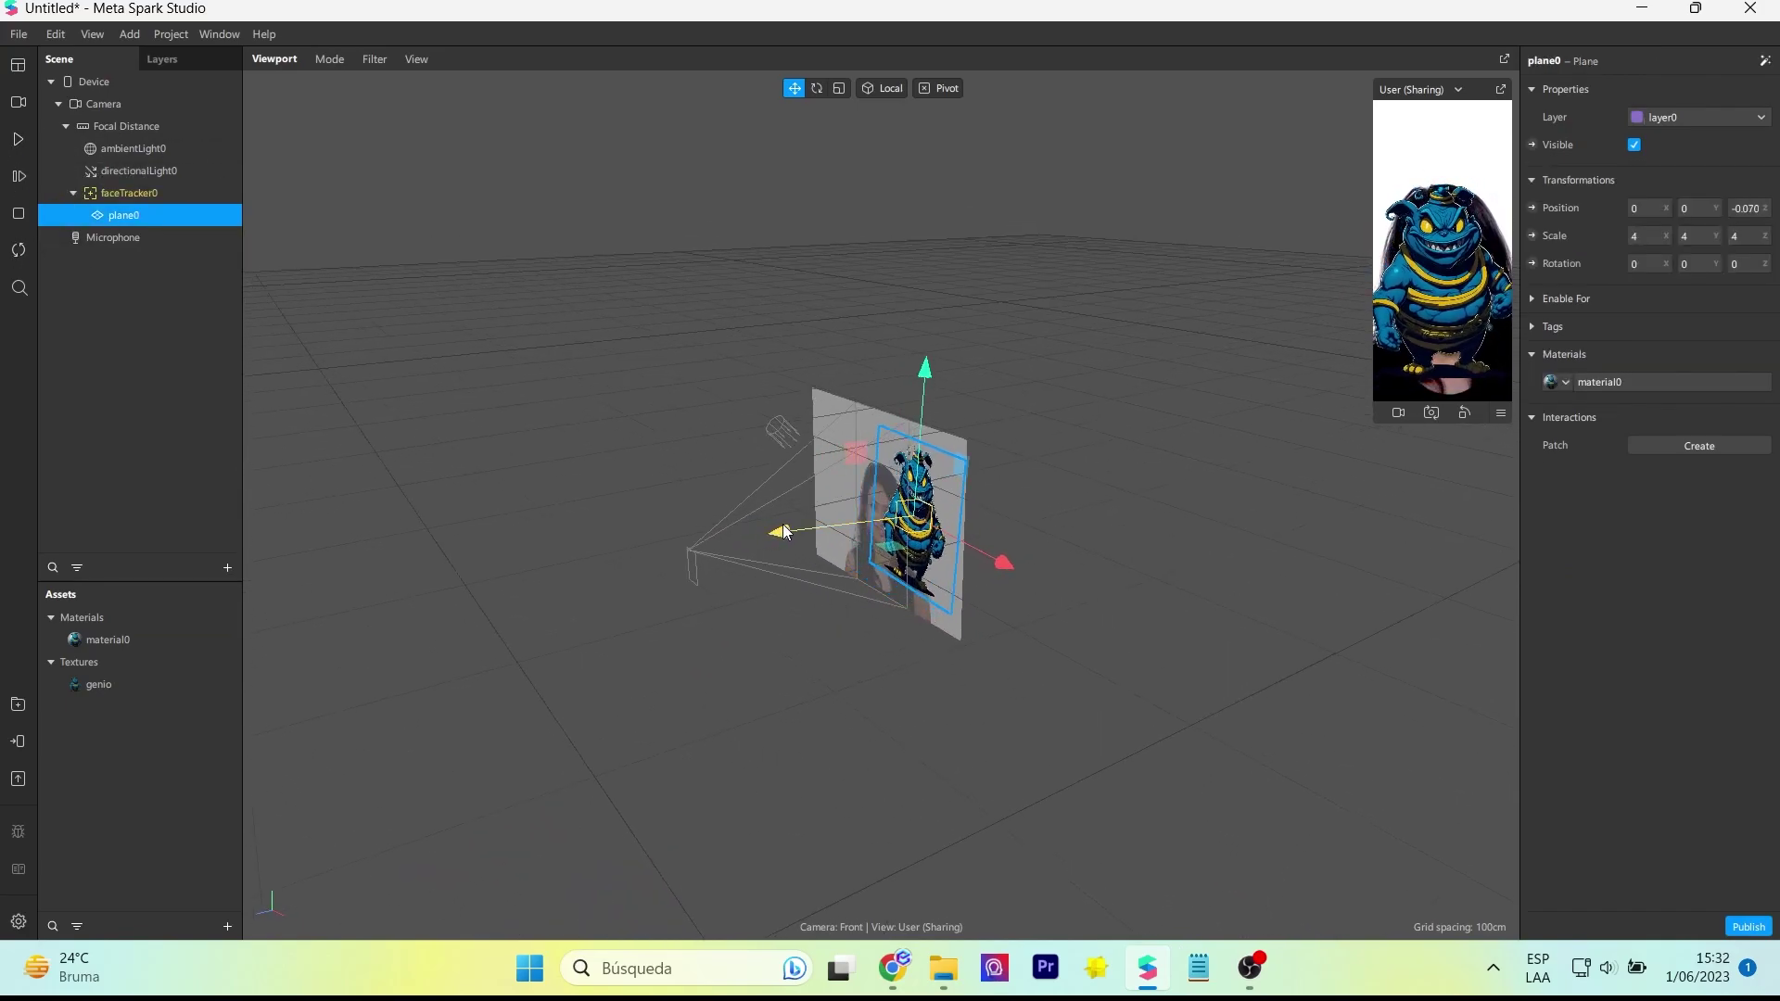
Set the plane's scale to 5 on the X, Y and Z axes
{"action": "right_click_drag", "start_coordinate": [822, 628], "coordinate": [990, 616]}
{"action": "type", "text": "5"}
{"action": "left_click", "coordinate": [1694, 240]}
{"action": "type", "text": "5"}
{"action": "left_click", "coordinate": [1738, 239]}
{"action": "type", "text": "5"}
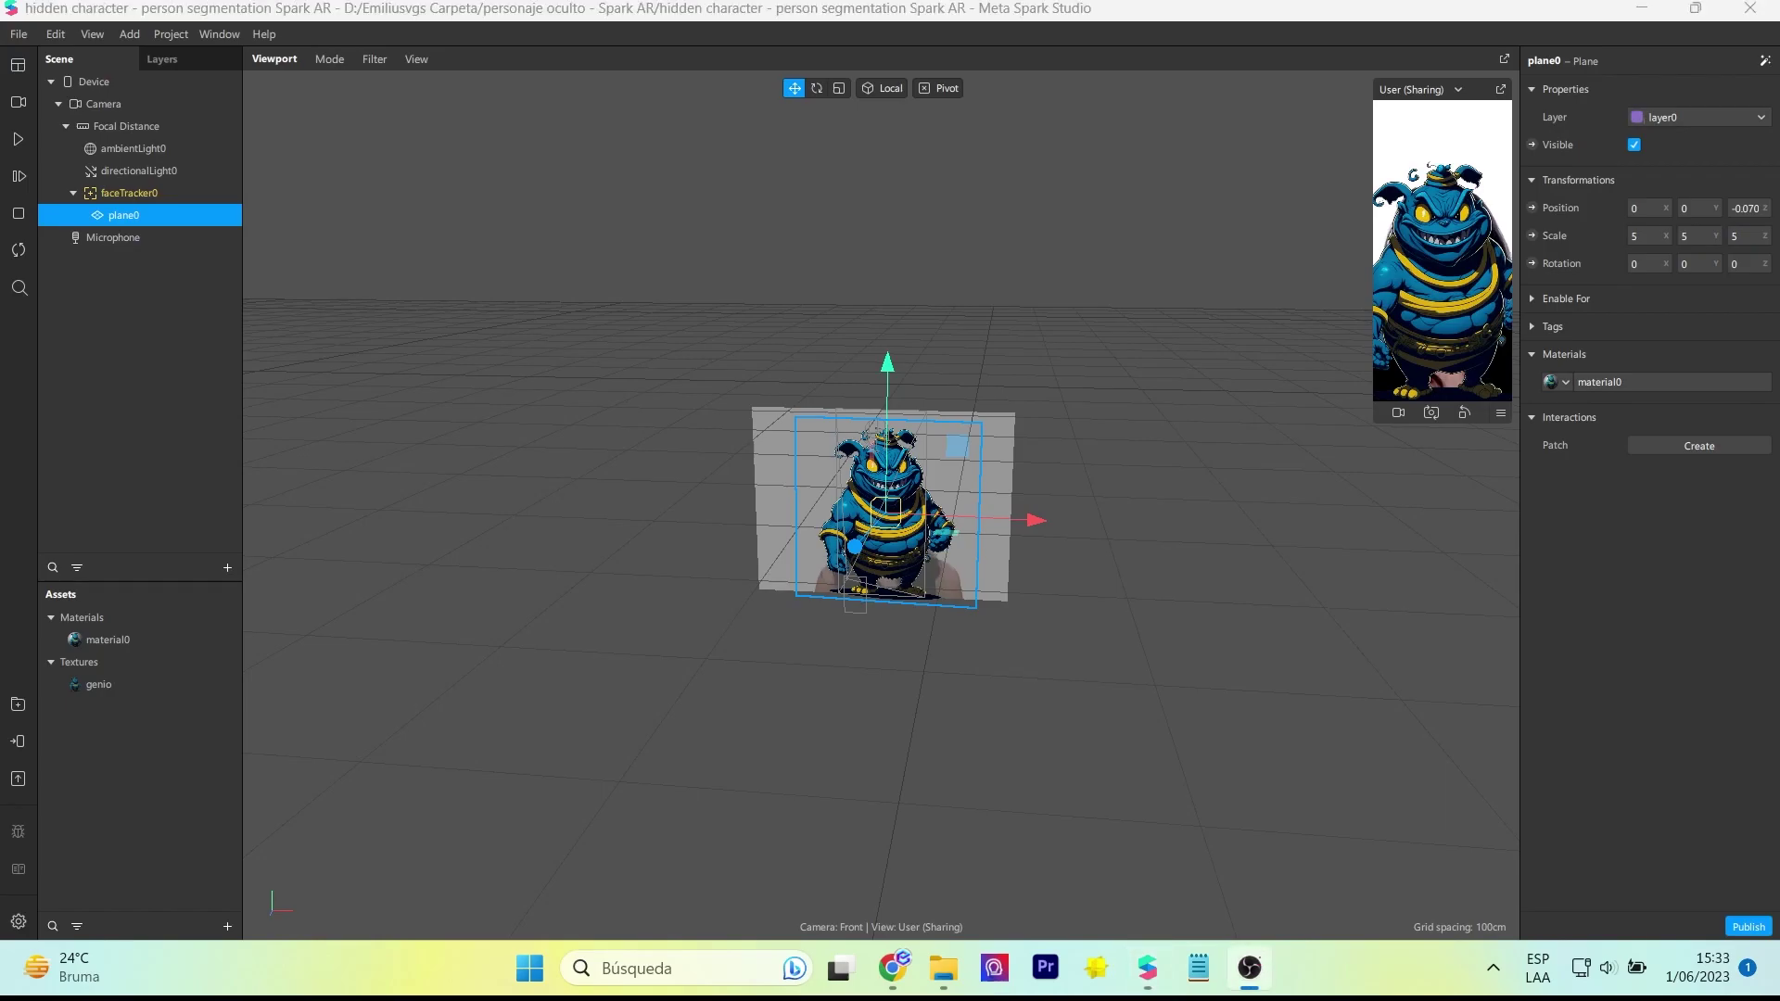
Extract a texture from the camera and add a Person segmentation mask to it
{"action": "left_click", "coordinate": [92, 104]}
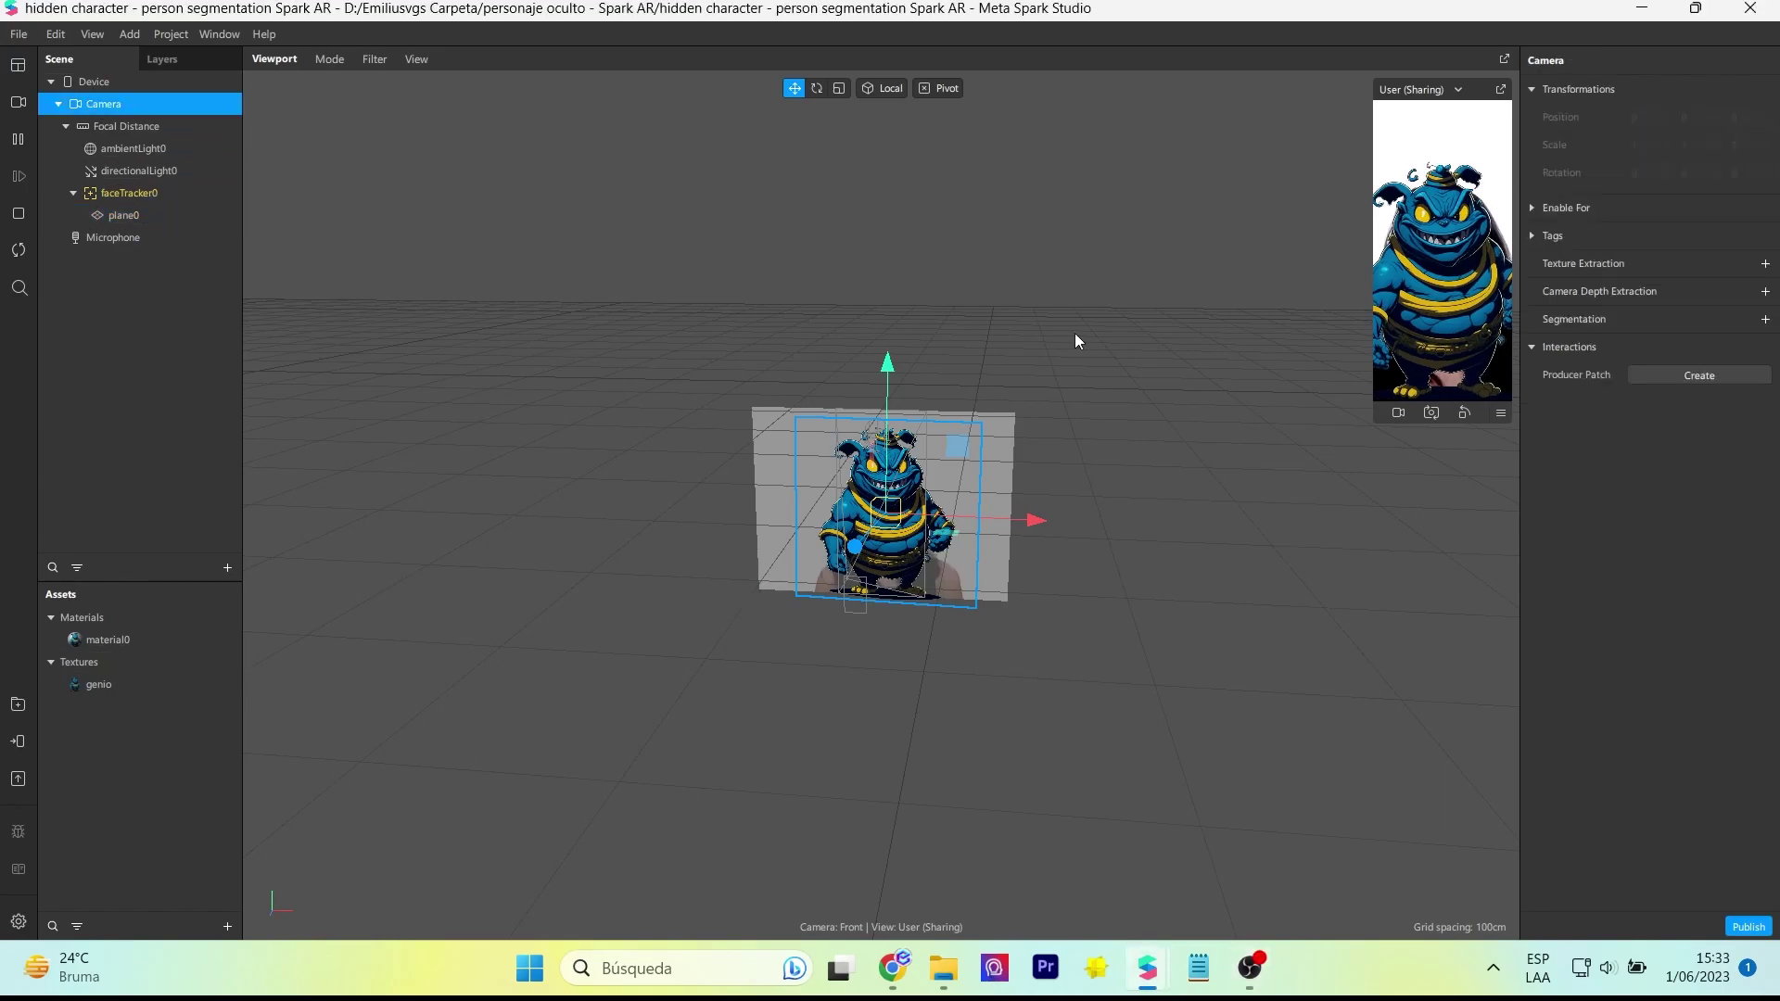
{"action": "left_click", "coordinate": [1766, 263]}
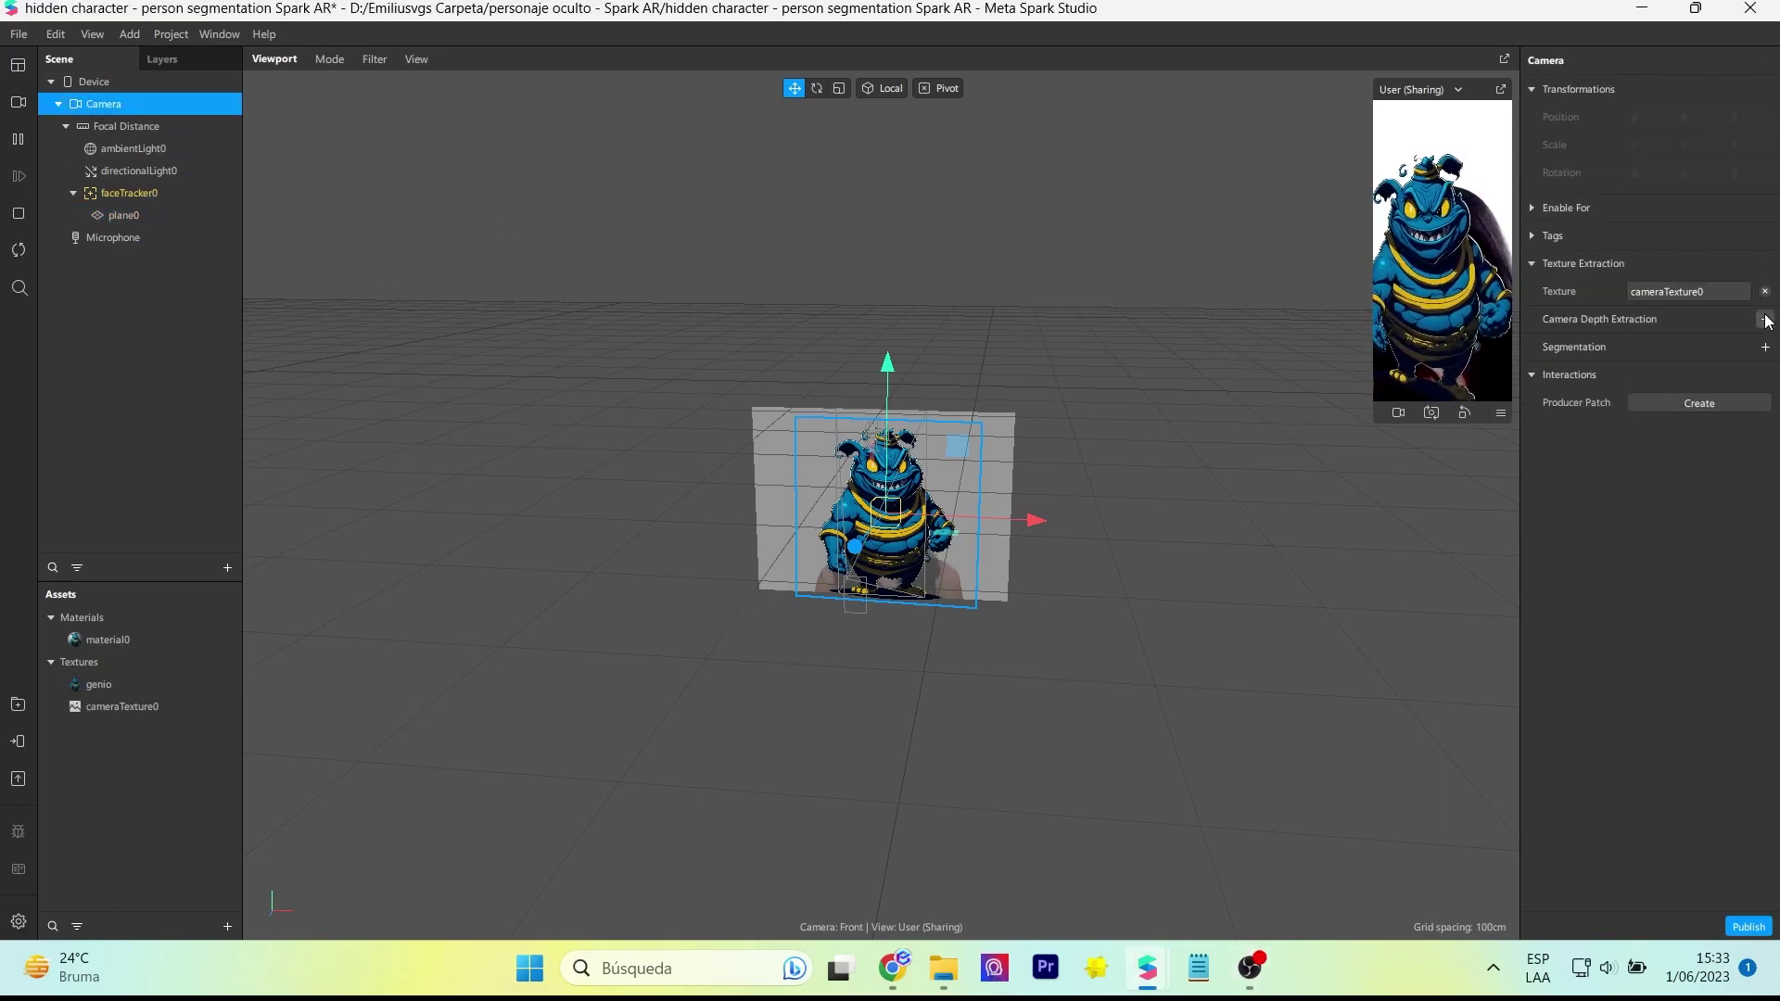
{"action": "left_click", "coordinate": [1766, 347]}
{"action": "left_click", "coordinate": [1702, 378]}
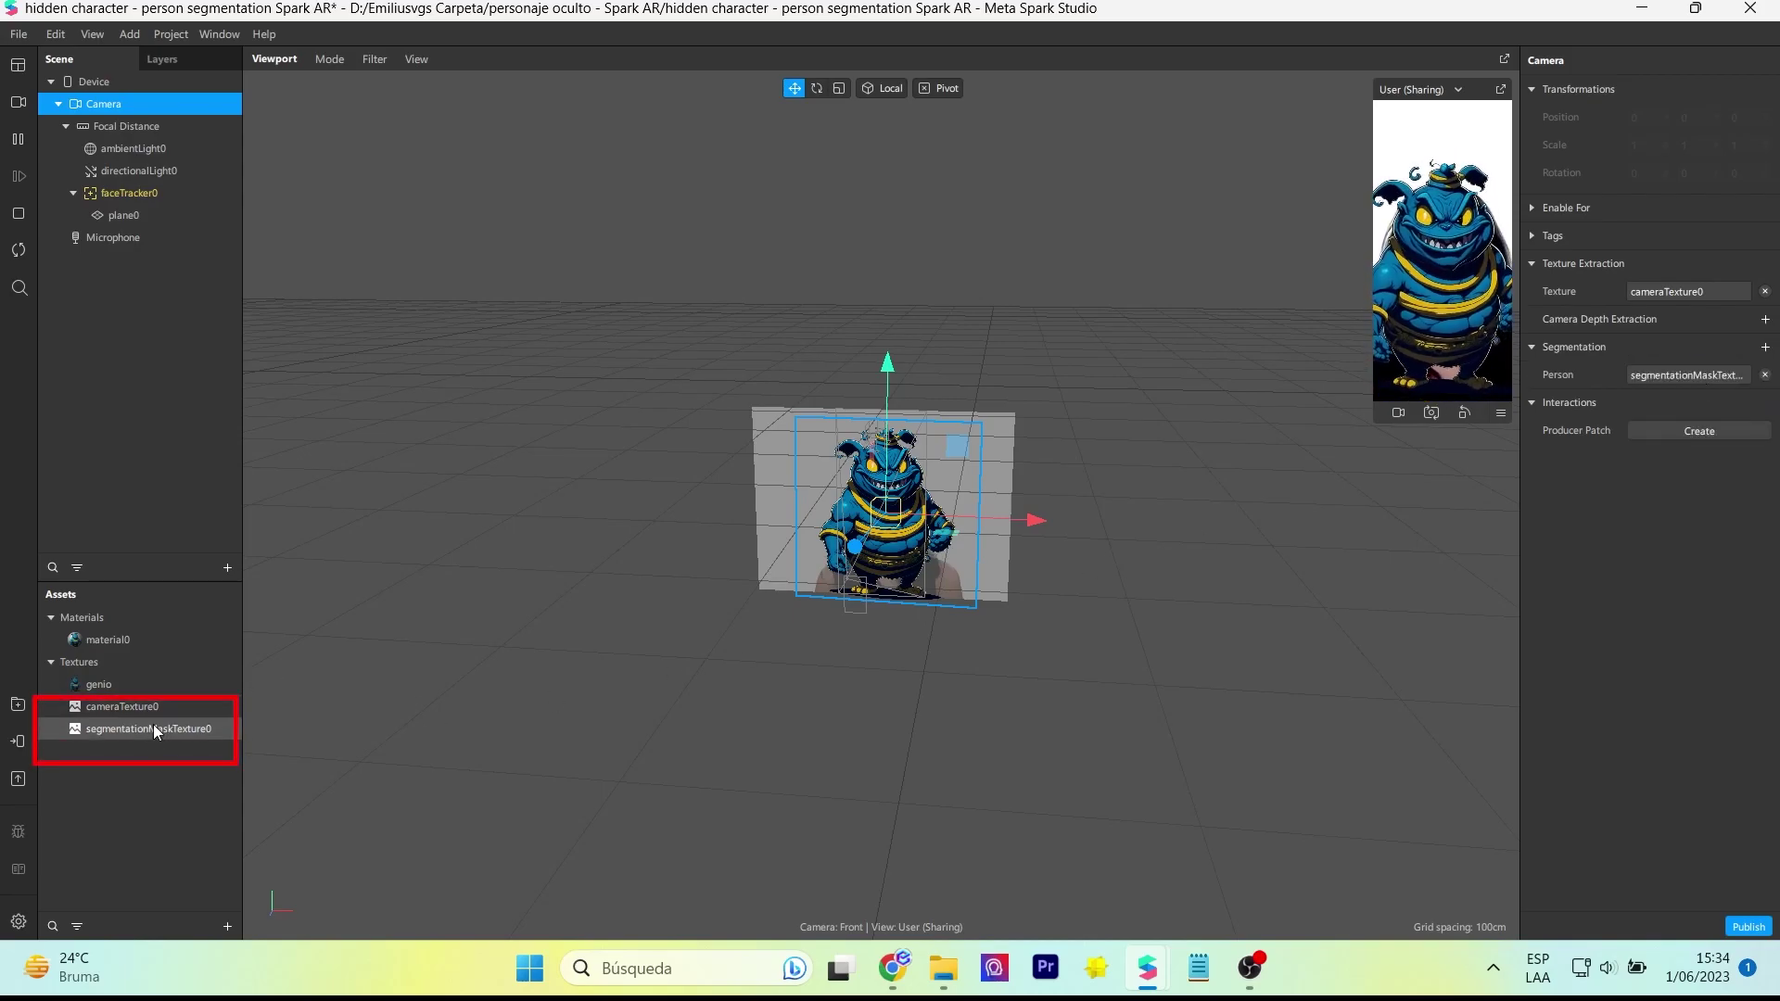
Add a 2D rectangle to the scene and make it fill the full width and height
{"action": "left_click", "coordinate": [227, 567]}
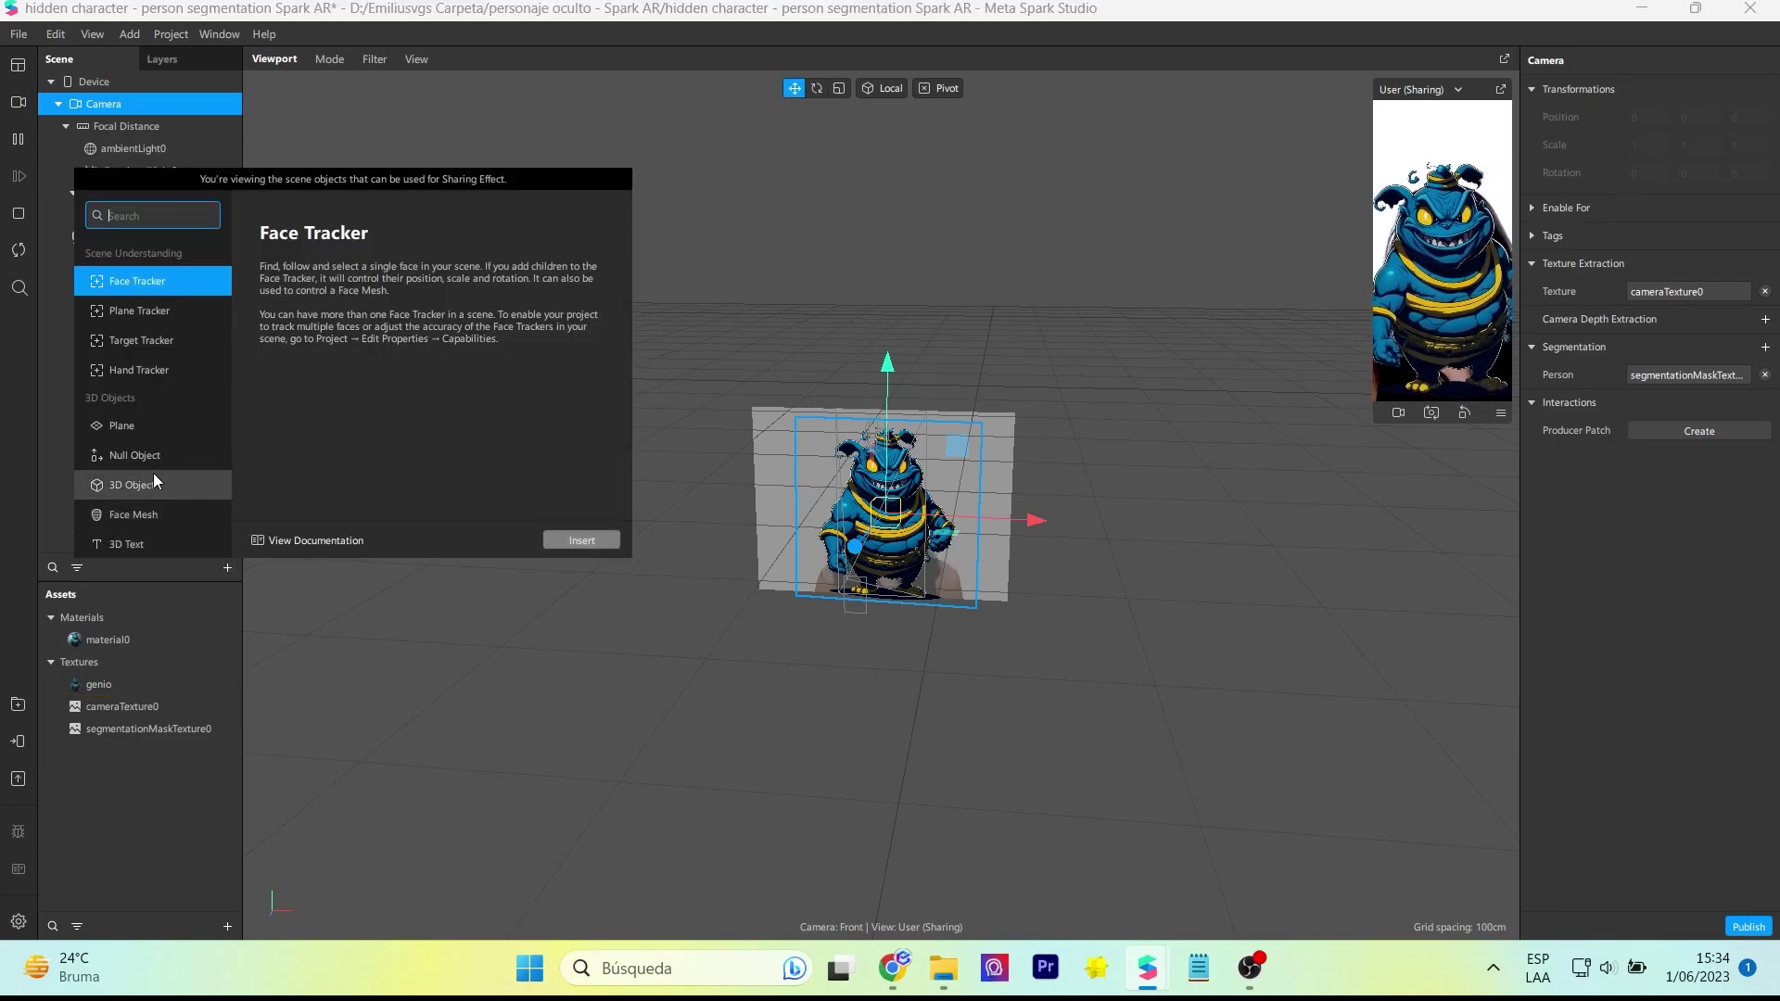
{"action": "scroll", "coordinate": [154, 476], "scroll_direction": "down", "scroll_amount": 5}
{"action": "left_click", "coordinate": [149, 416]}
{"action": "left_click", "coordinate": [594, 540]}
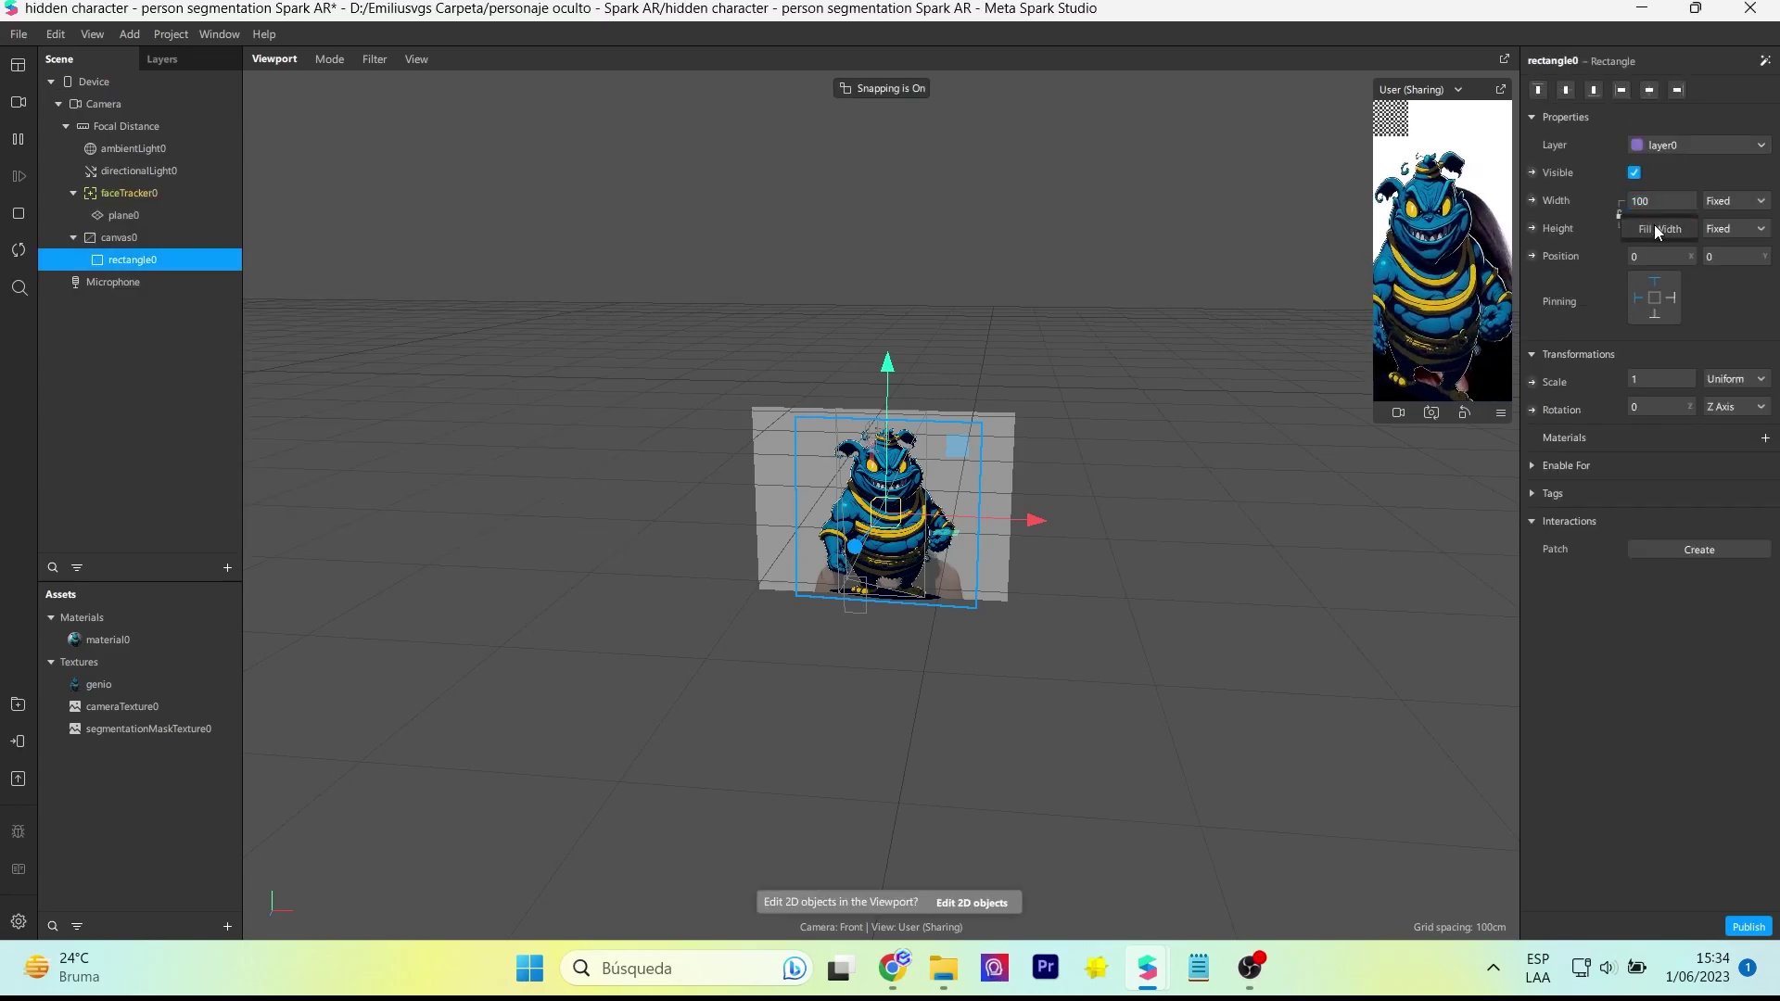
{"action": "left_click", "coordinate": [1659, 228]}
{"action": "left_click", "coordinate": [1661, 257]}
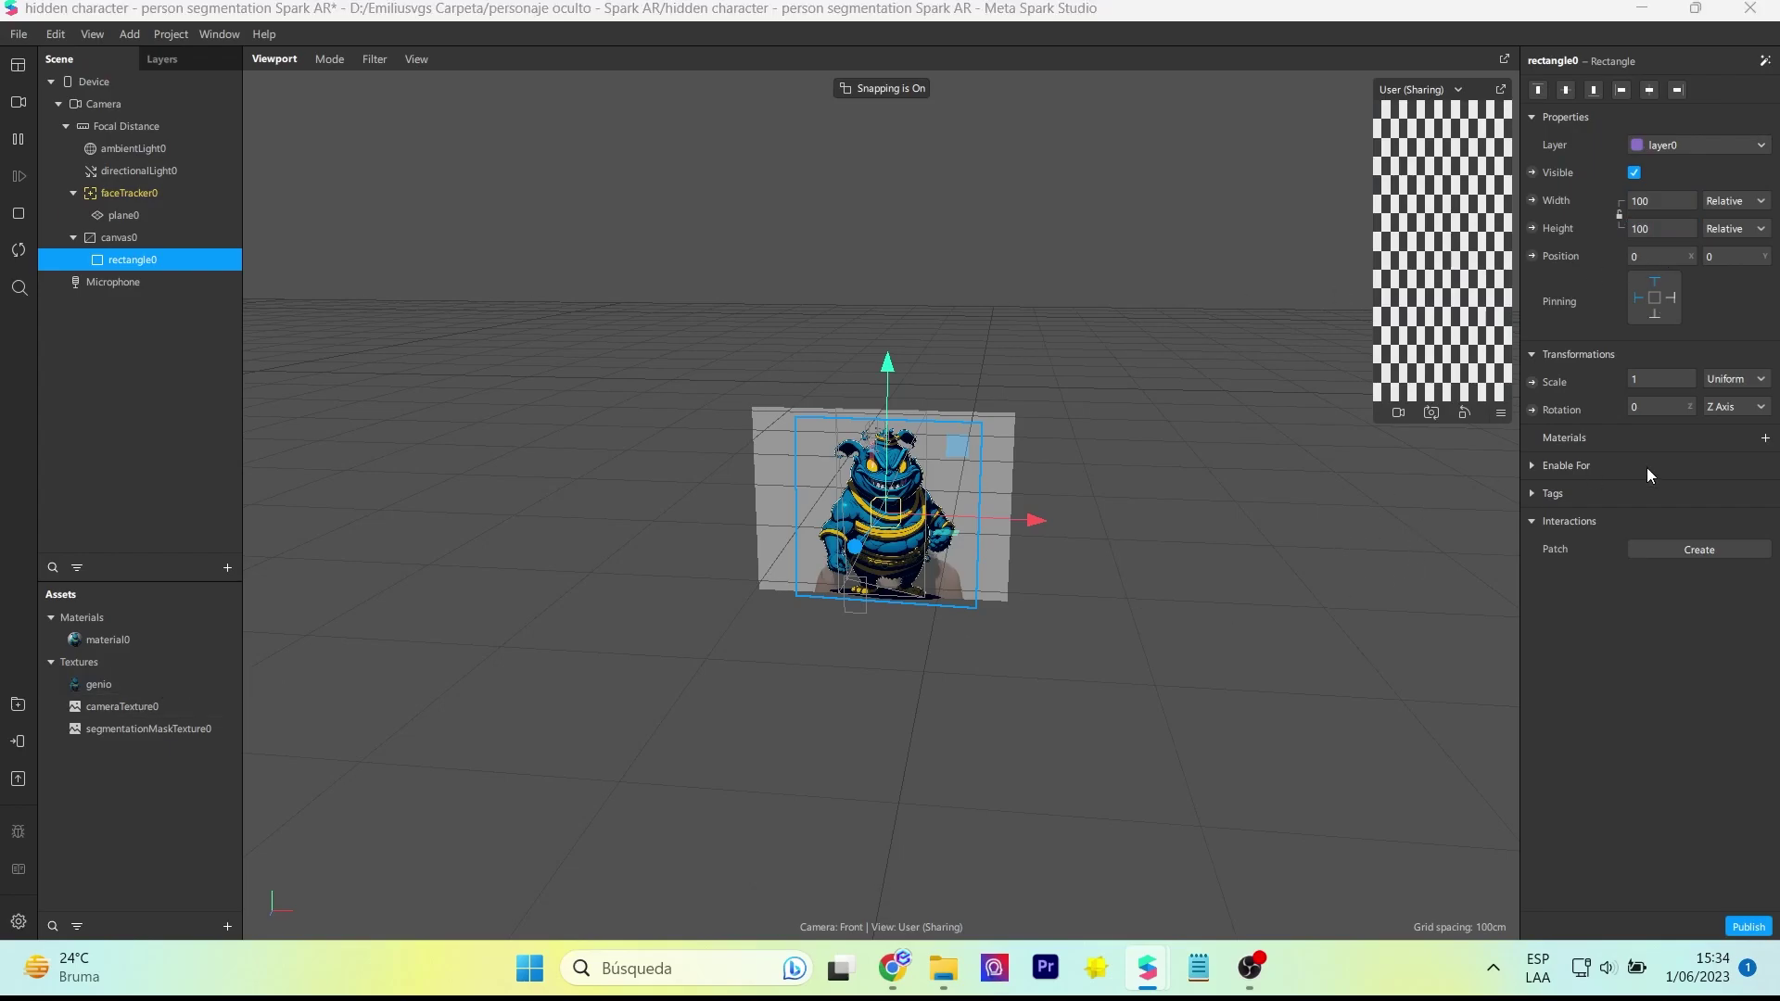
Create a new material for the rectangle and set its shader type to Flat
{"action": "left_click", "coordinate": [1765, 437]}
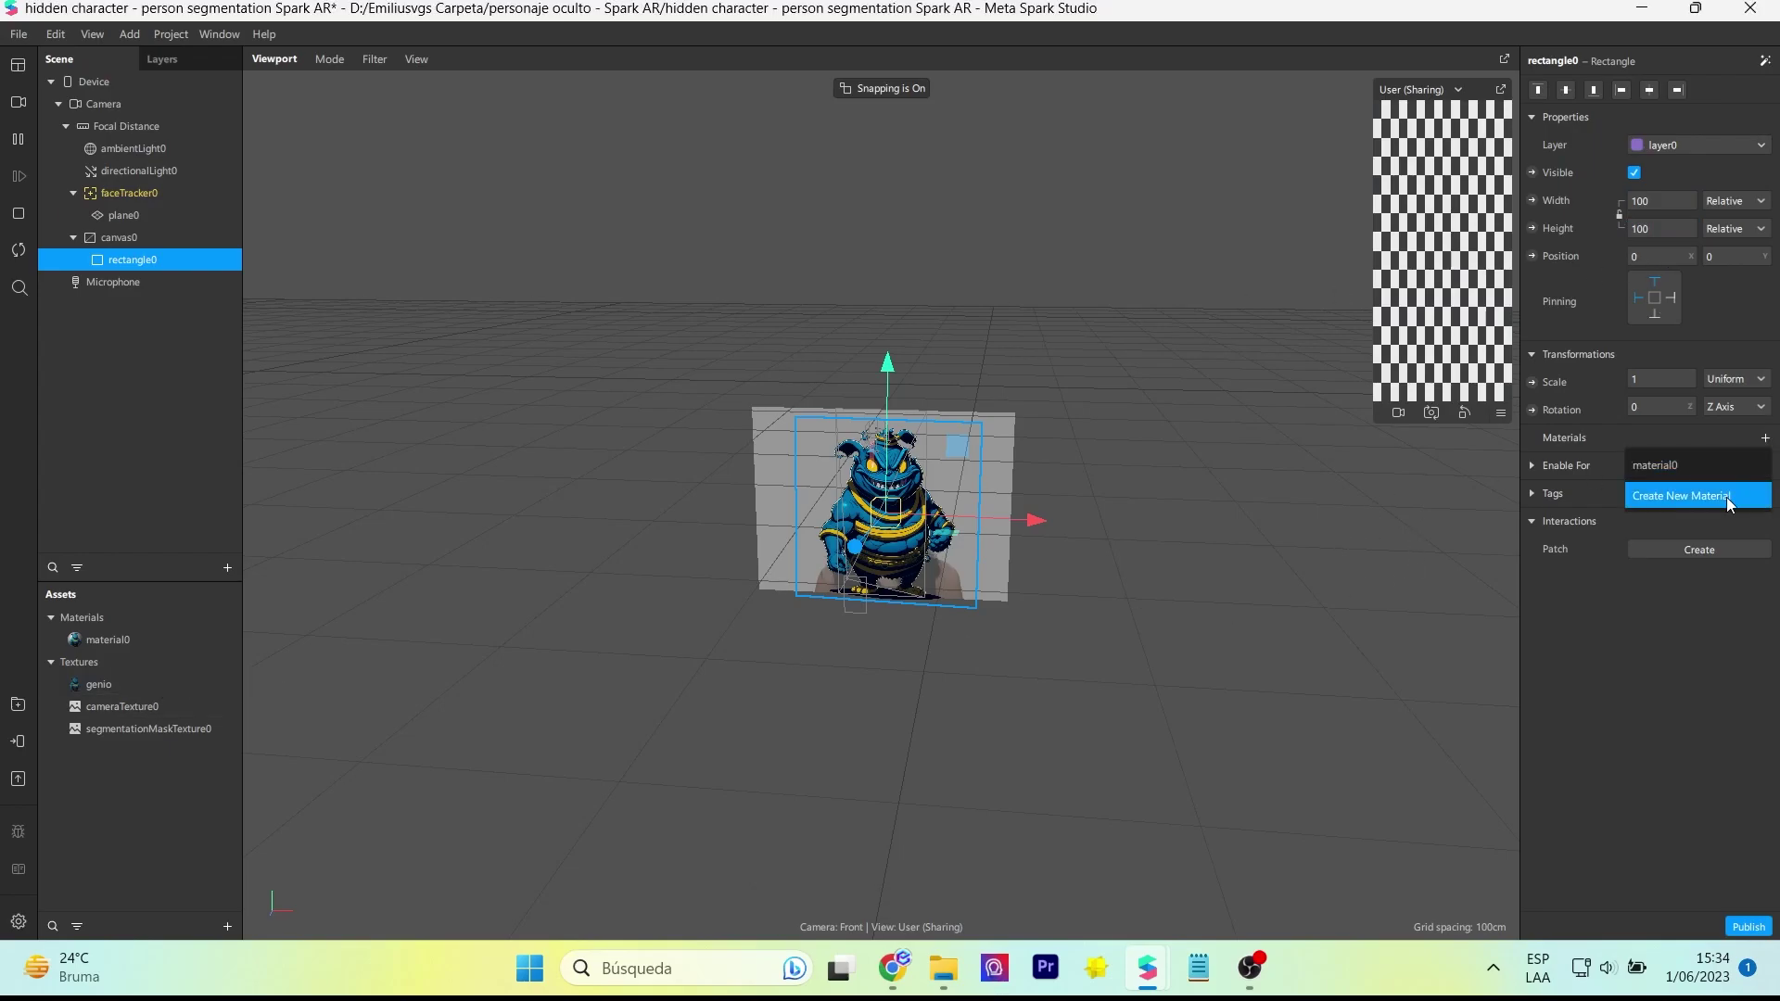
{"action": "left_click", "coordinate": [1669, 497]}
{"action": "left_click", "coordinate": [114, 661]}
{"action": "left_click", "coordinate": [1660, 87]}
{"action": "left_click", "coordinate": [1650, 96]}
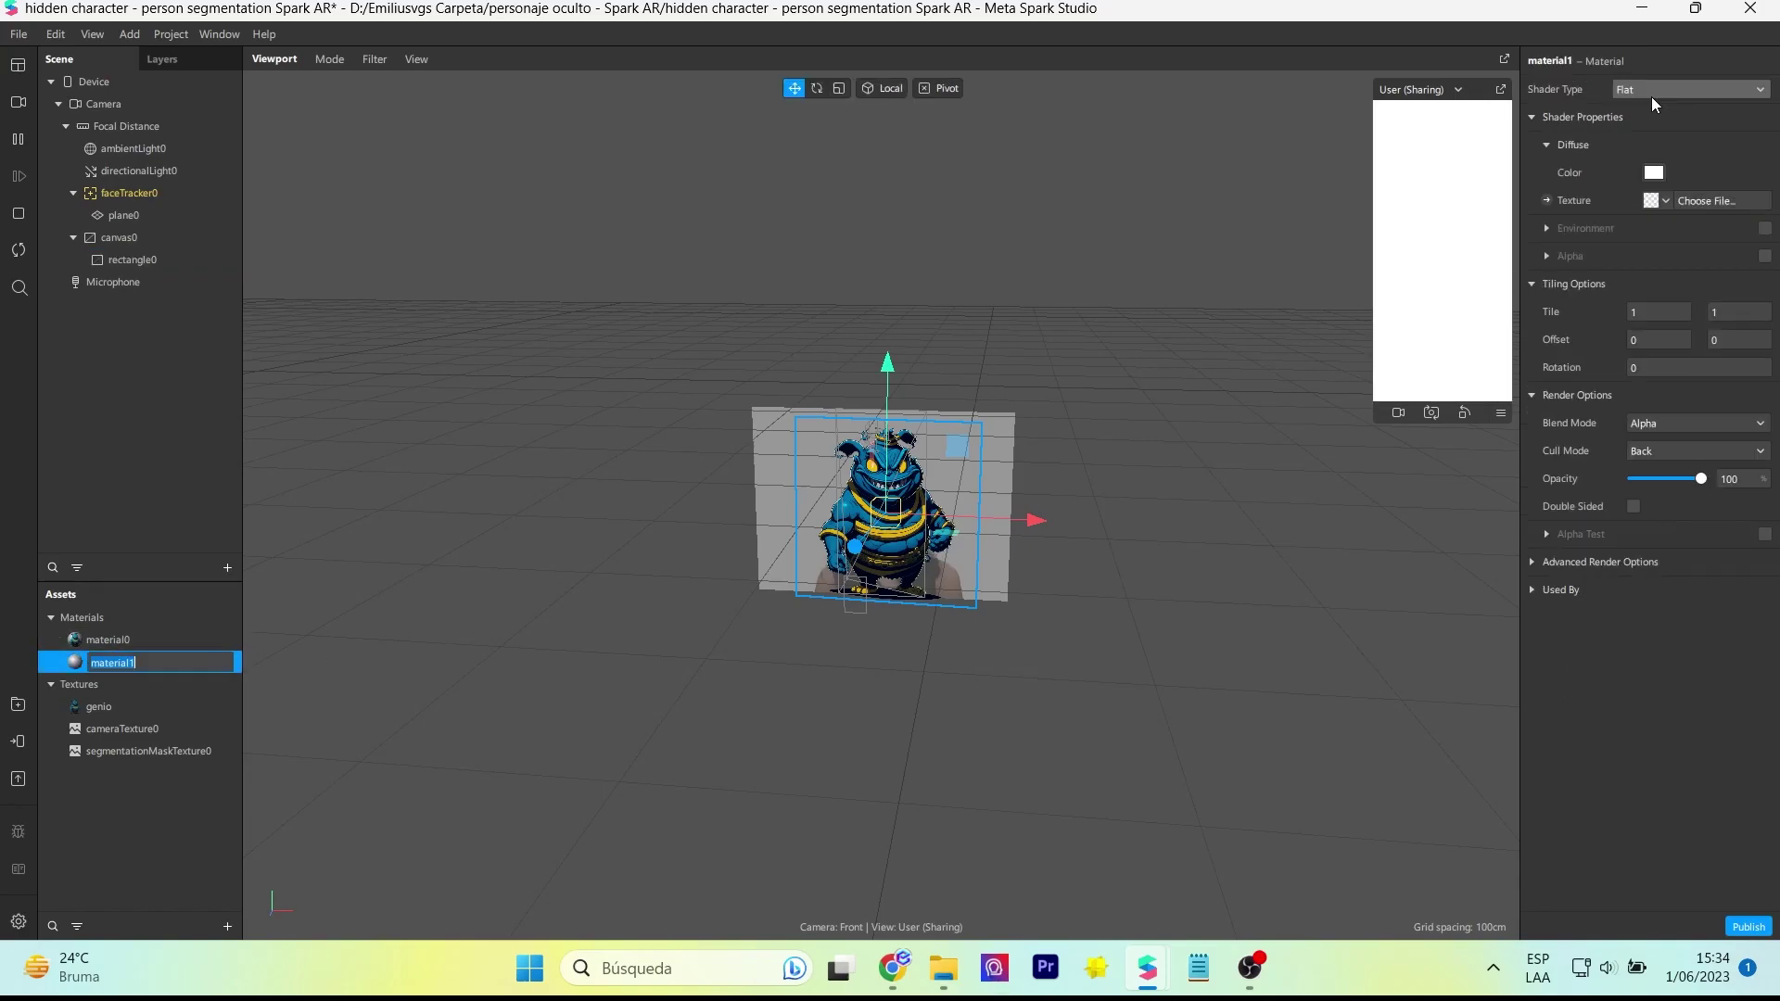
Use cameraTexture0 as the rectangle material's diffuse texture and enable Alpha with the person segmentation mask texture
{"action": "left_click", "coordinate": [1671, 200]}
{"action": "left_click", "coordinate": [1699, 255]}
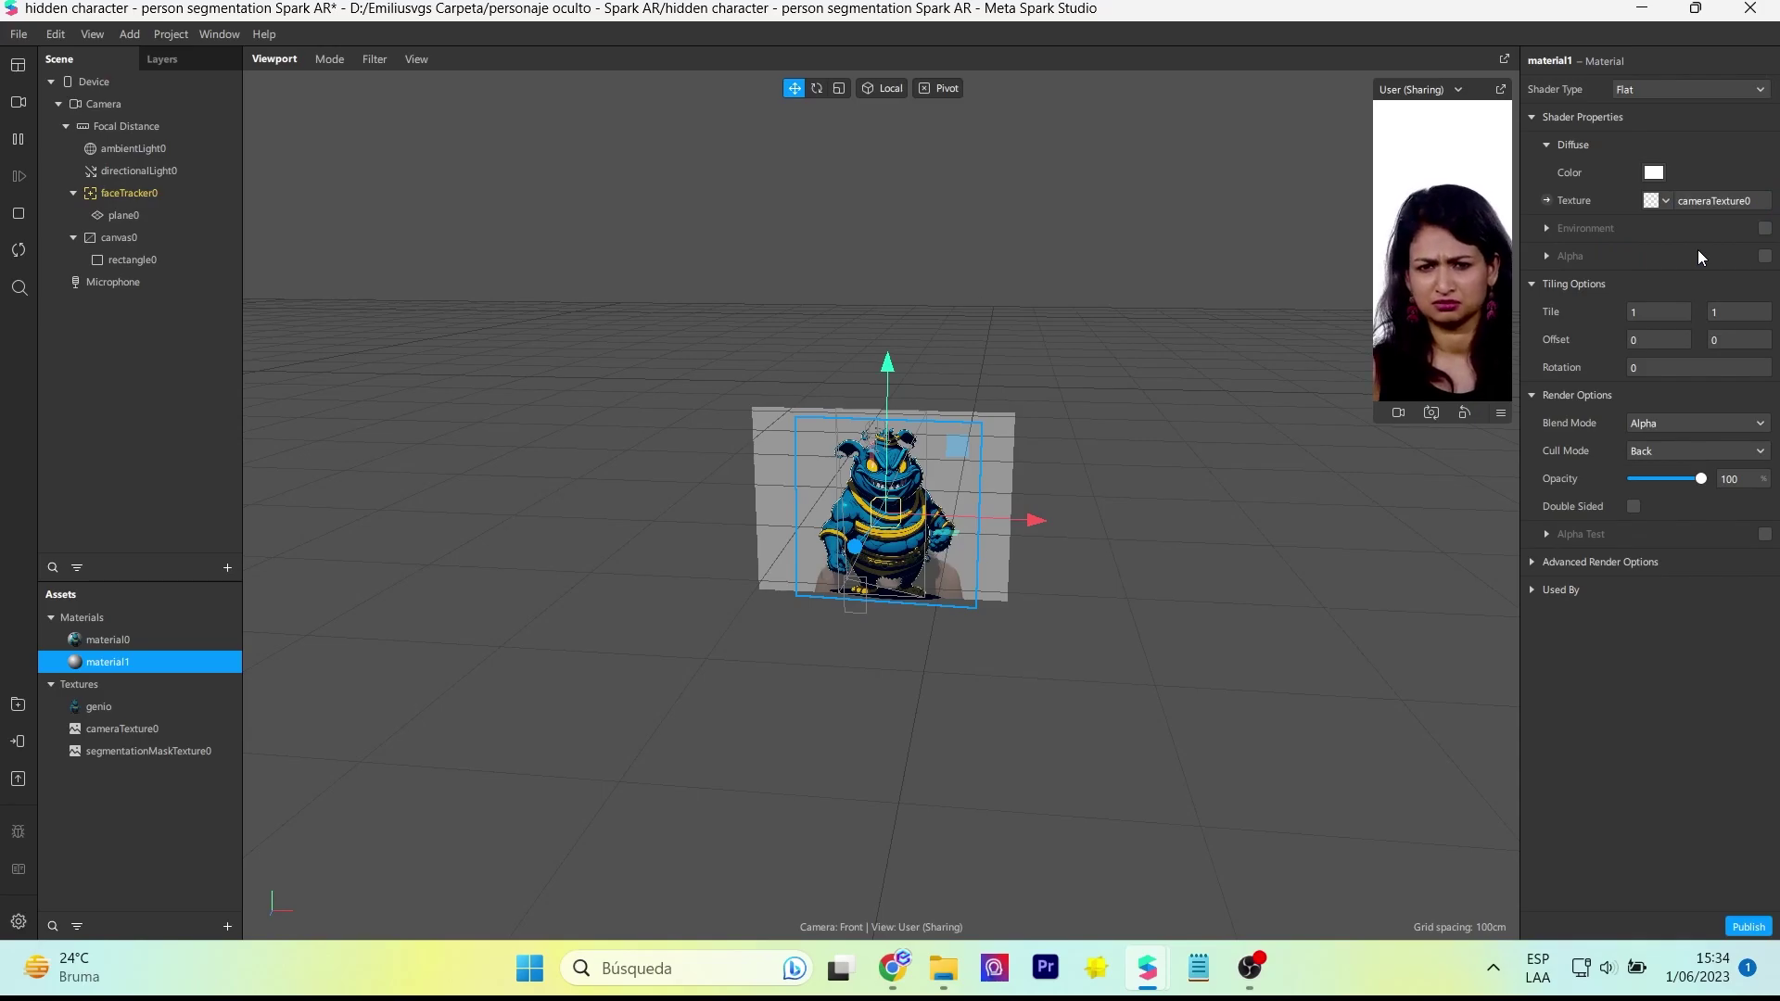
{"action": "left_click", "coordinate": [1764, 256]}
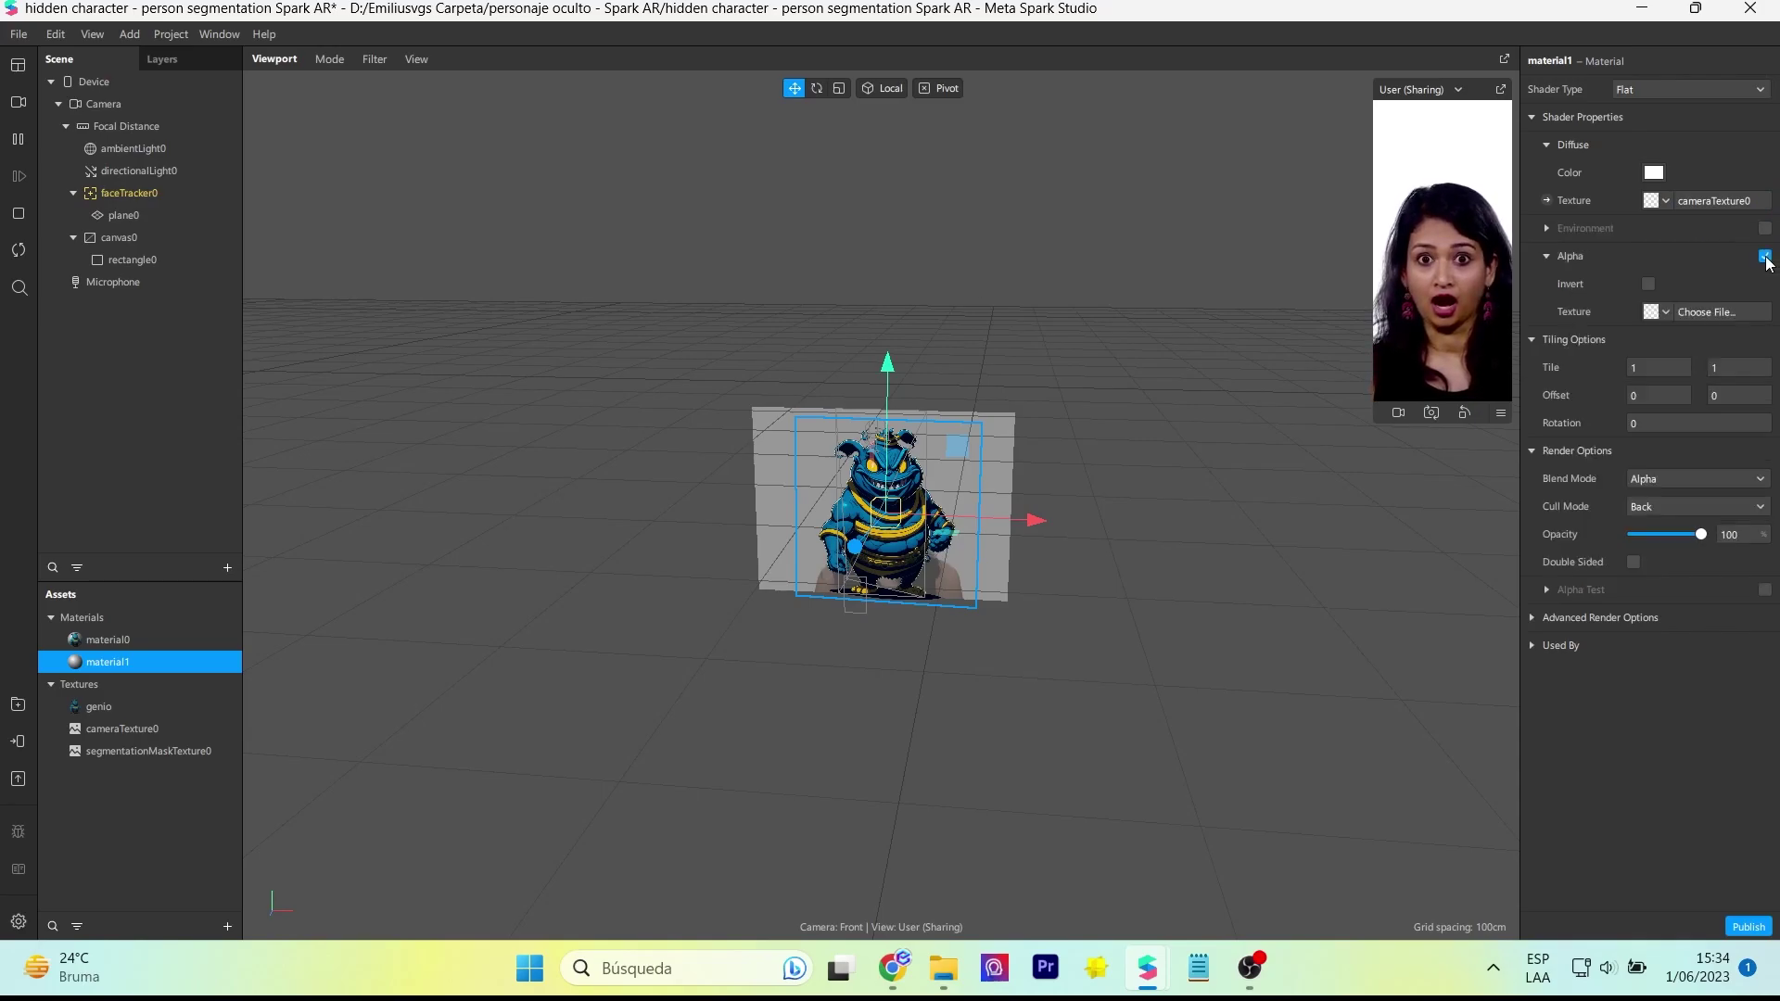
{"action": "left_click", "coordinate": [1669, 313]}
{"action": "left_click", "coordinate": [1704, 389]}
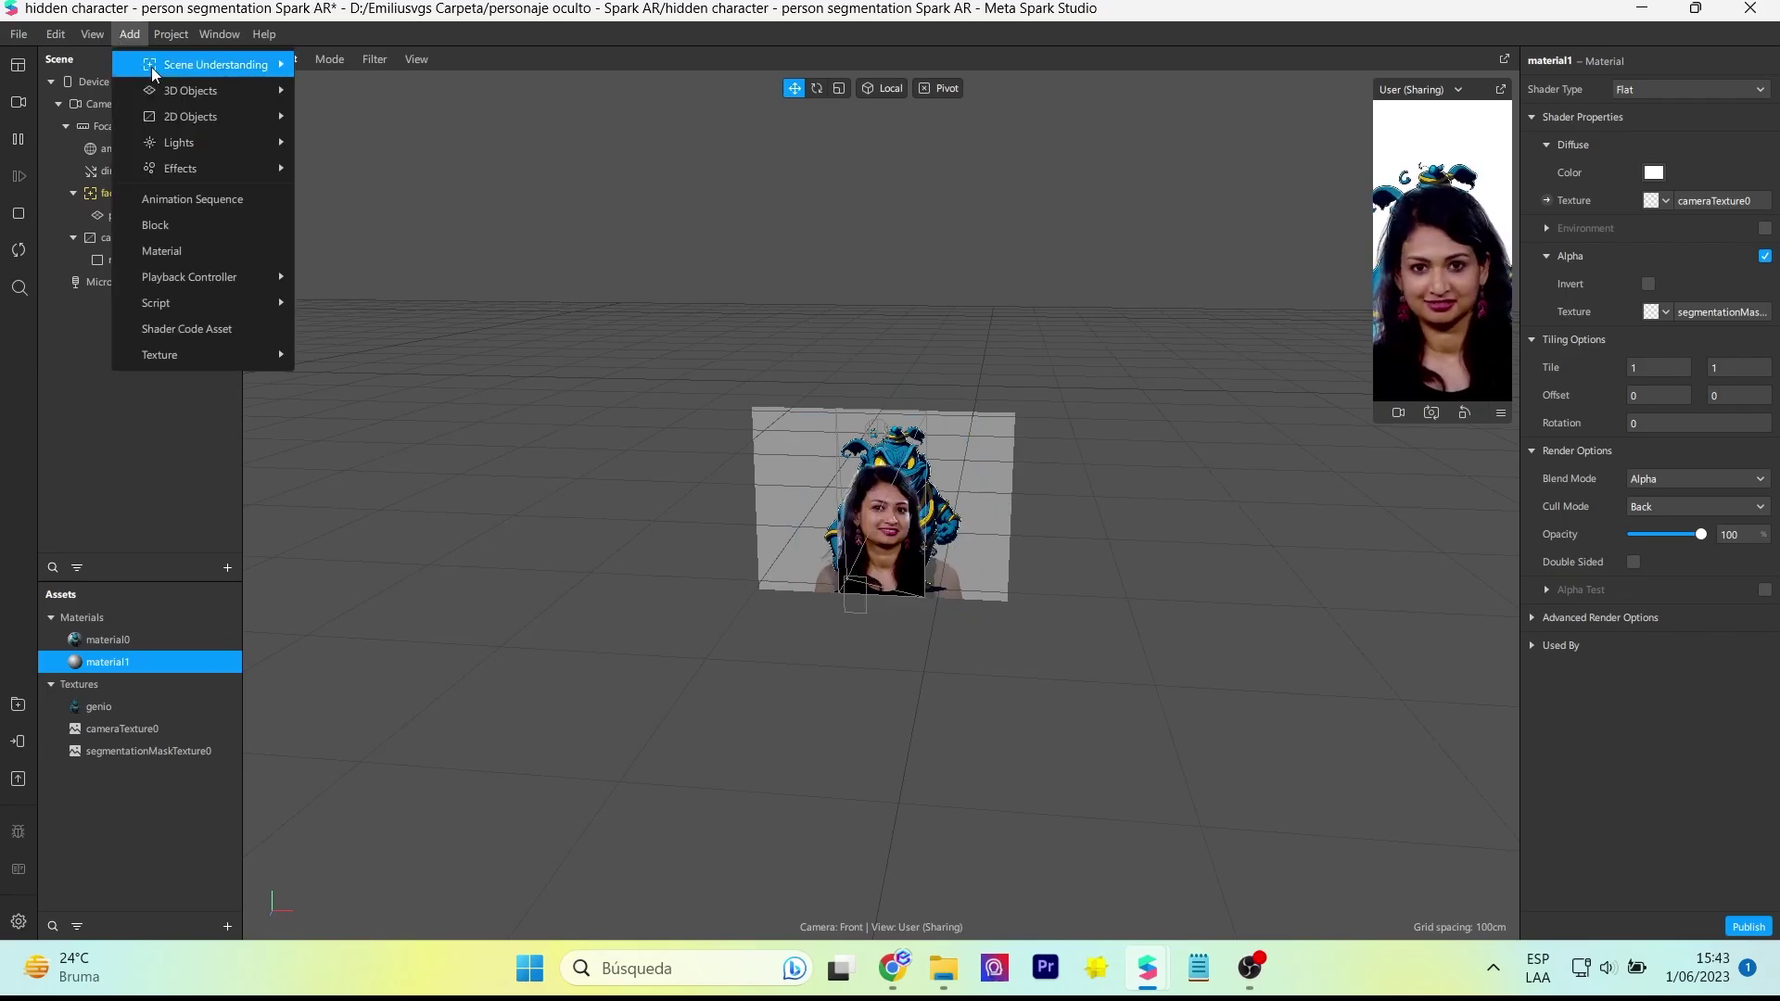
Show the Patch Editor and apply the Float animation to the face tracker's plane
{"action": "left_click", "coordinate": [115, 61]}
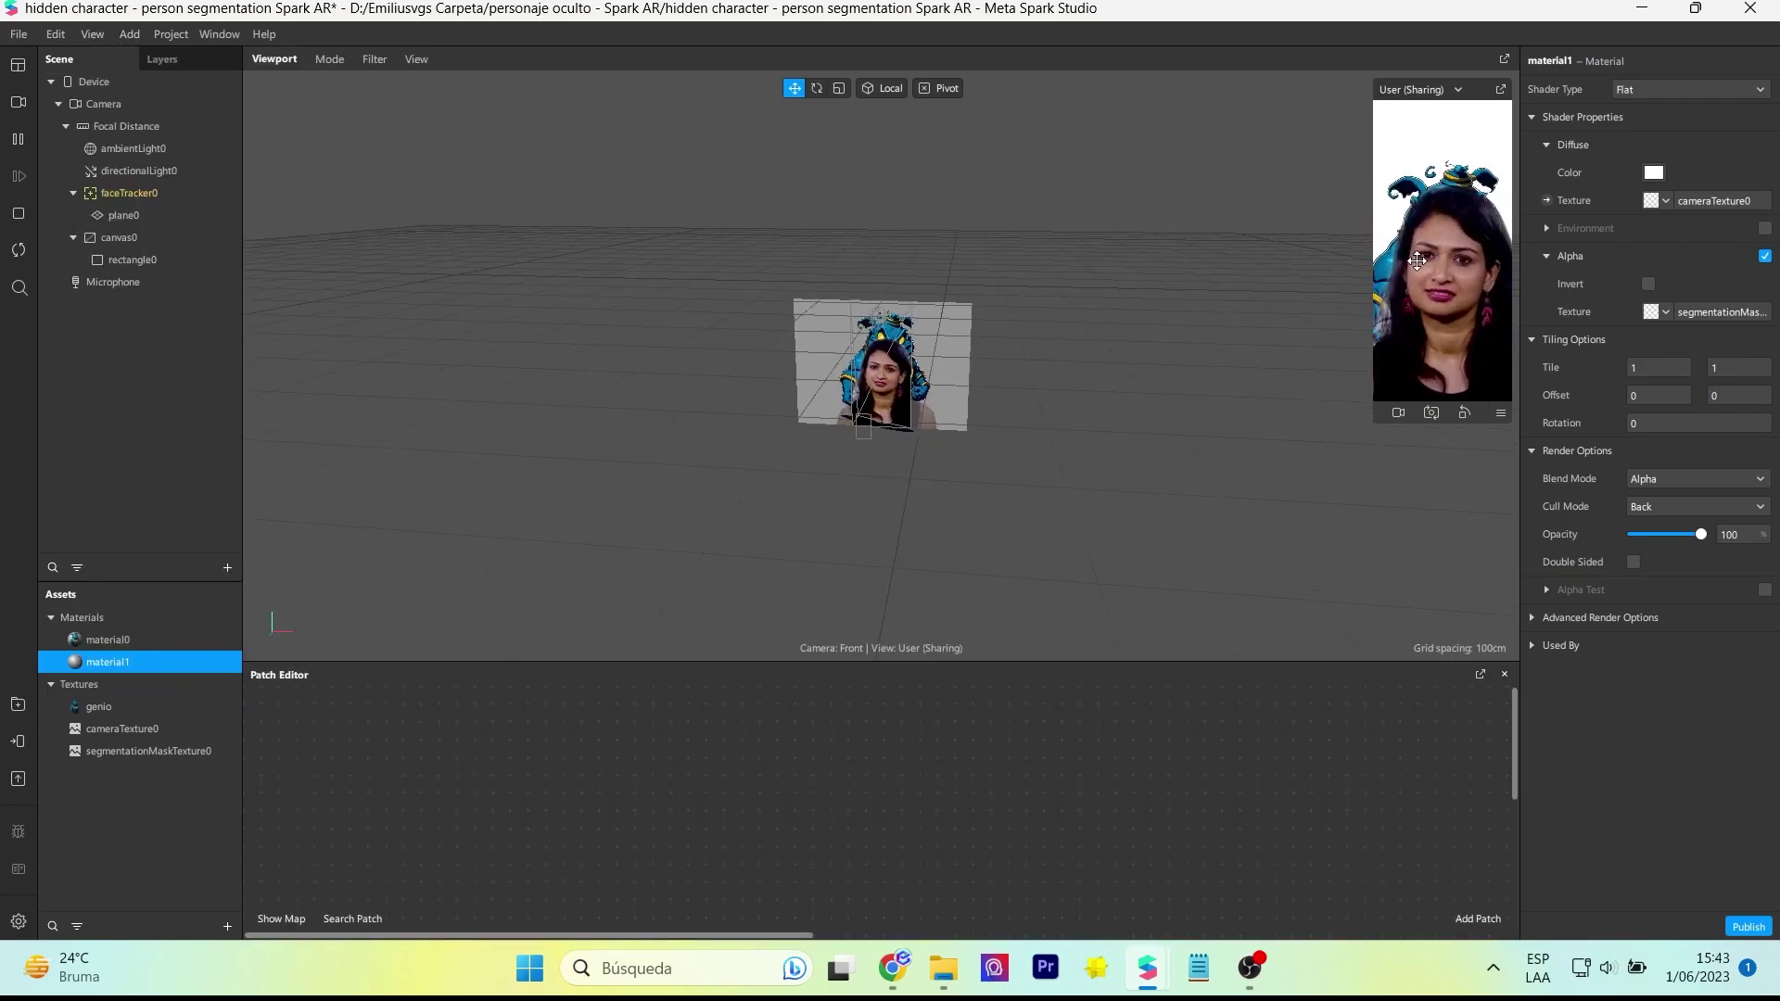
{"action": "left_click", "coordinate": [113, 259]}
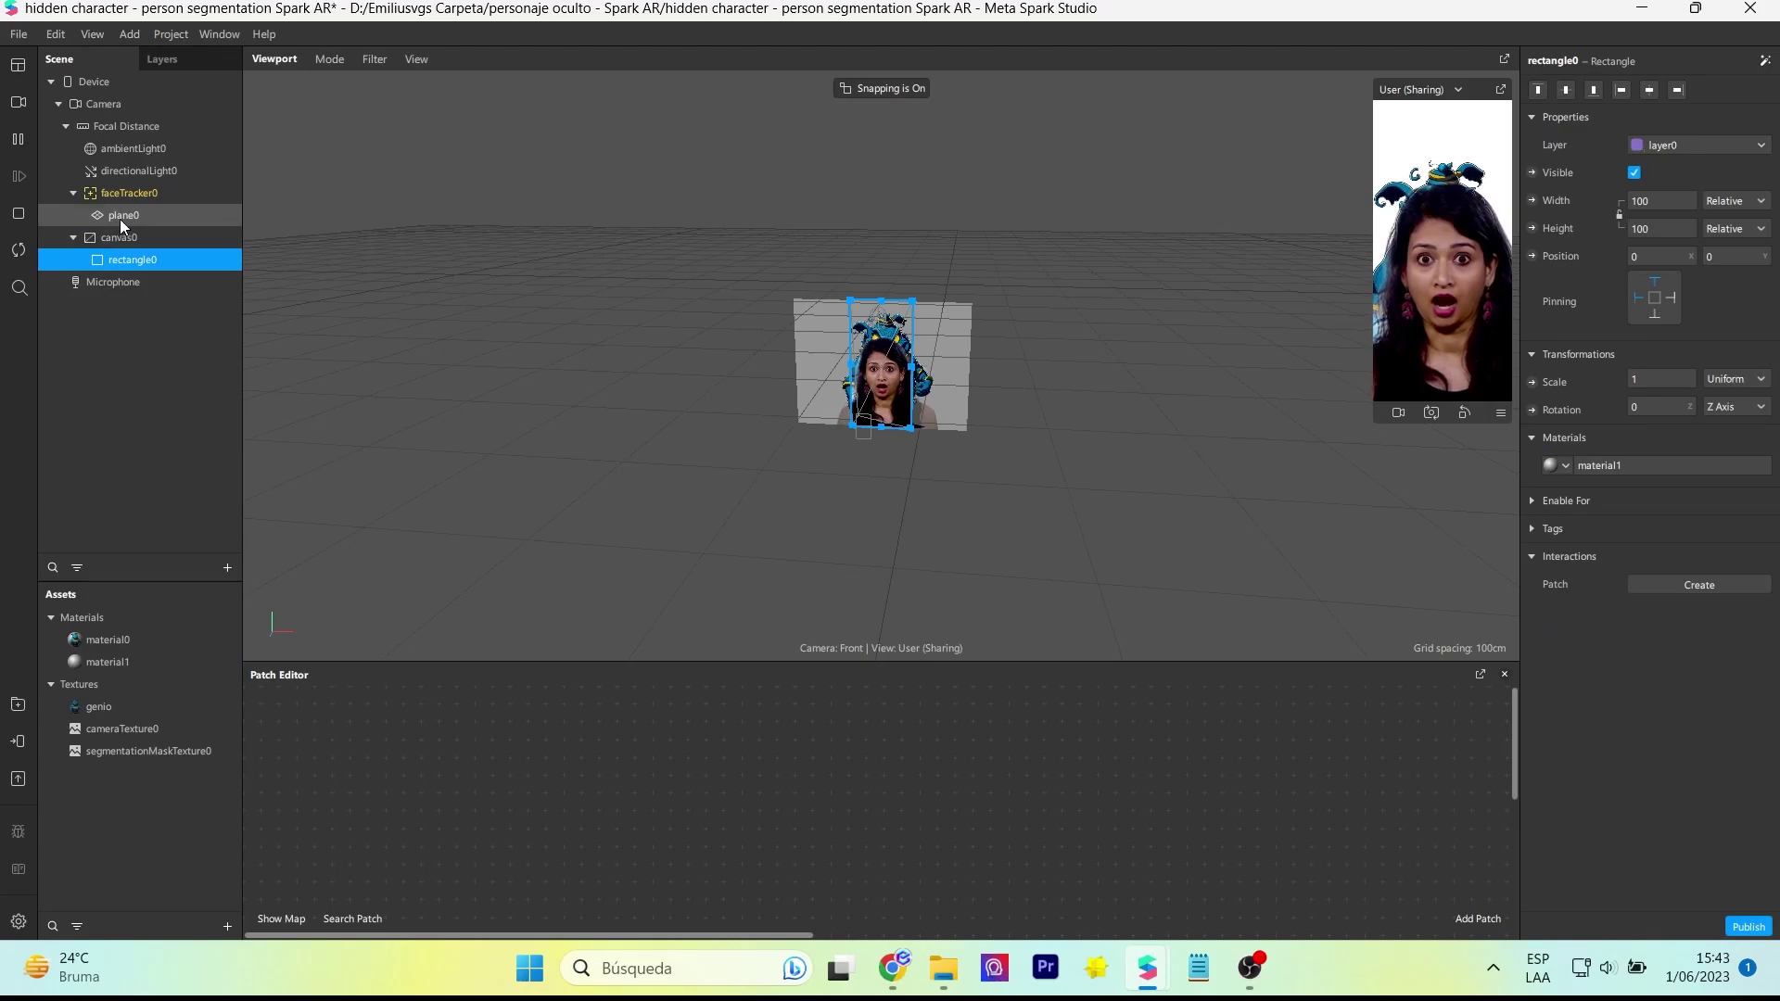
{"action": "left_click", "coordinate": [120, 218]}
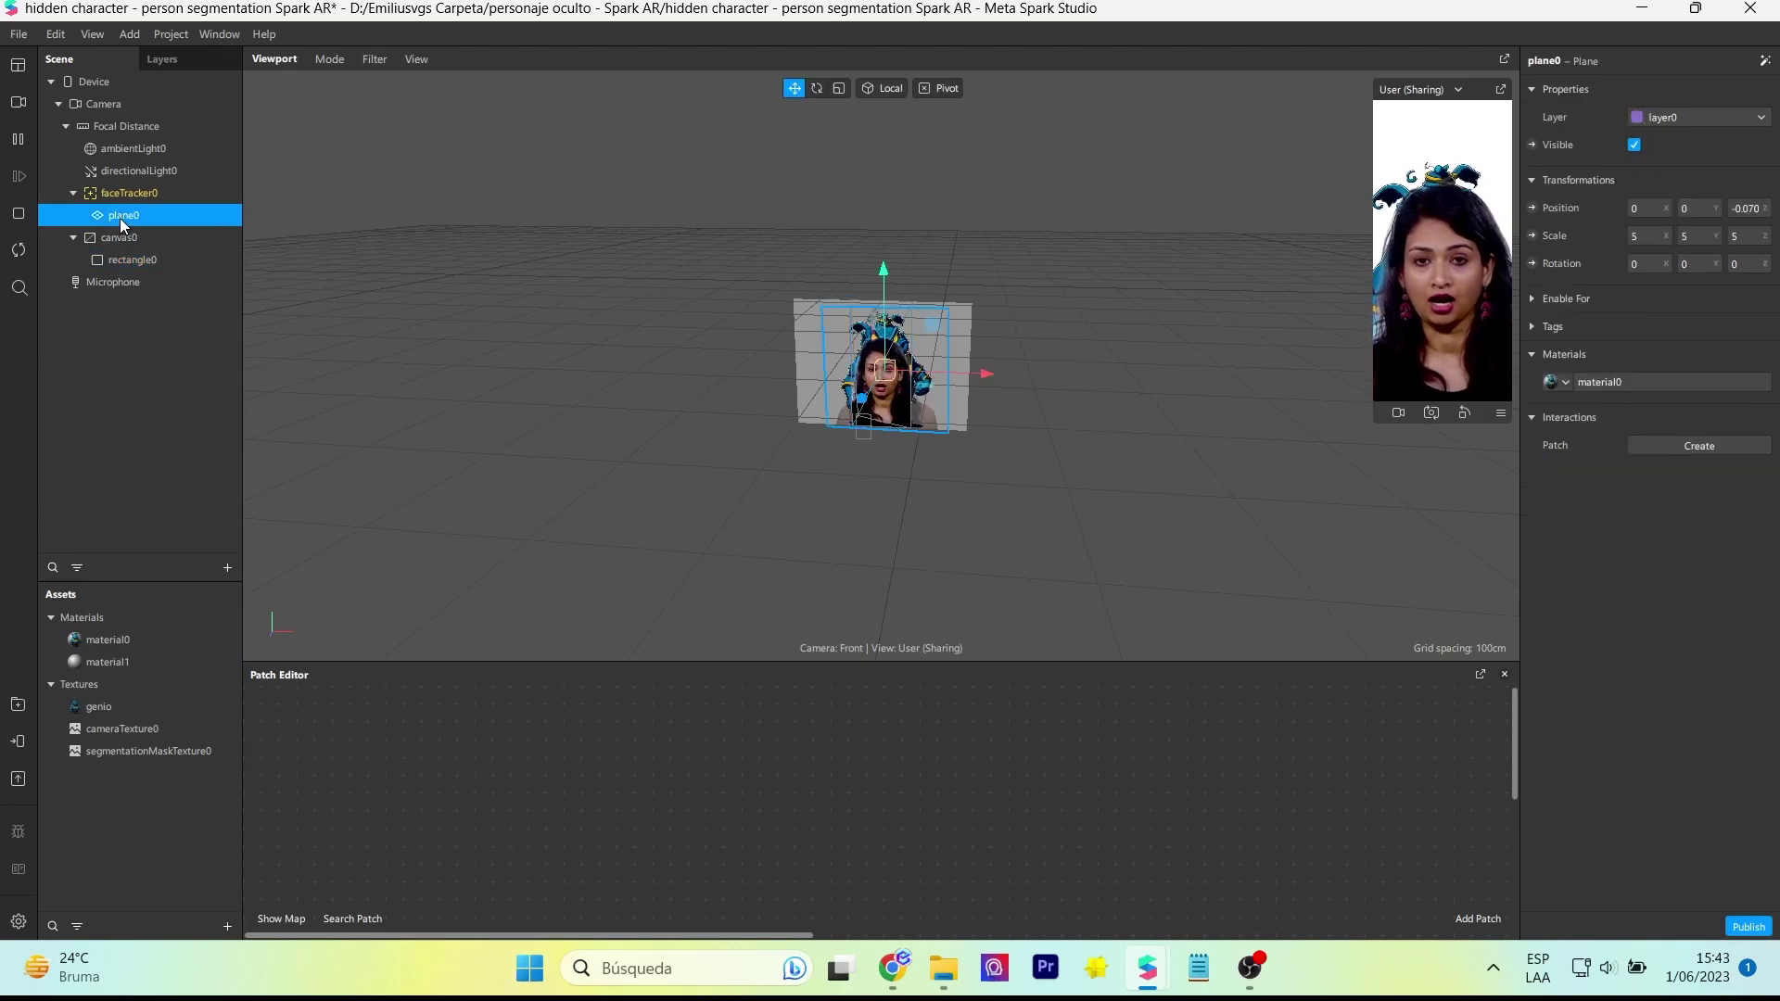
{"action": "left_click", "coordinate": [1764, 62]}
{"action": "mouse_move", "coordinate": [1680, 144]}
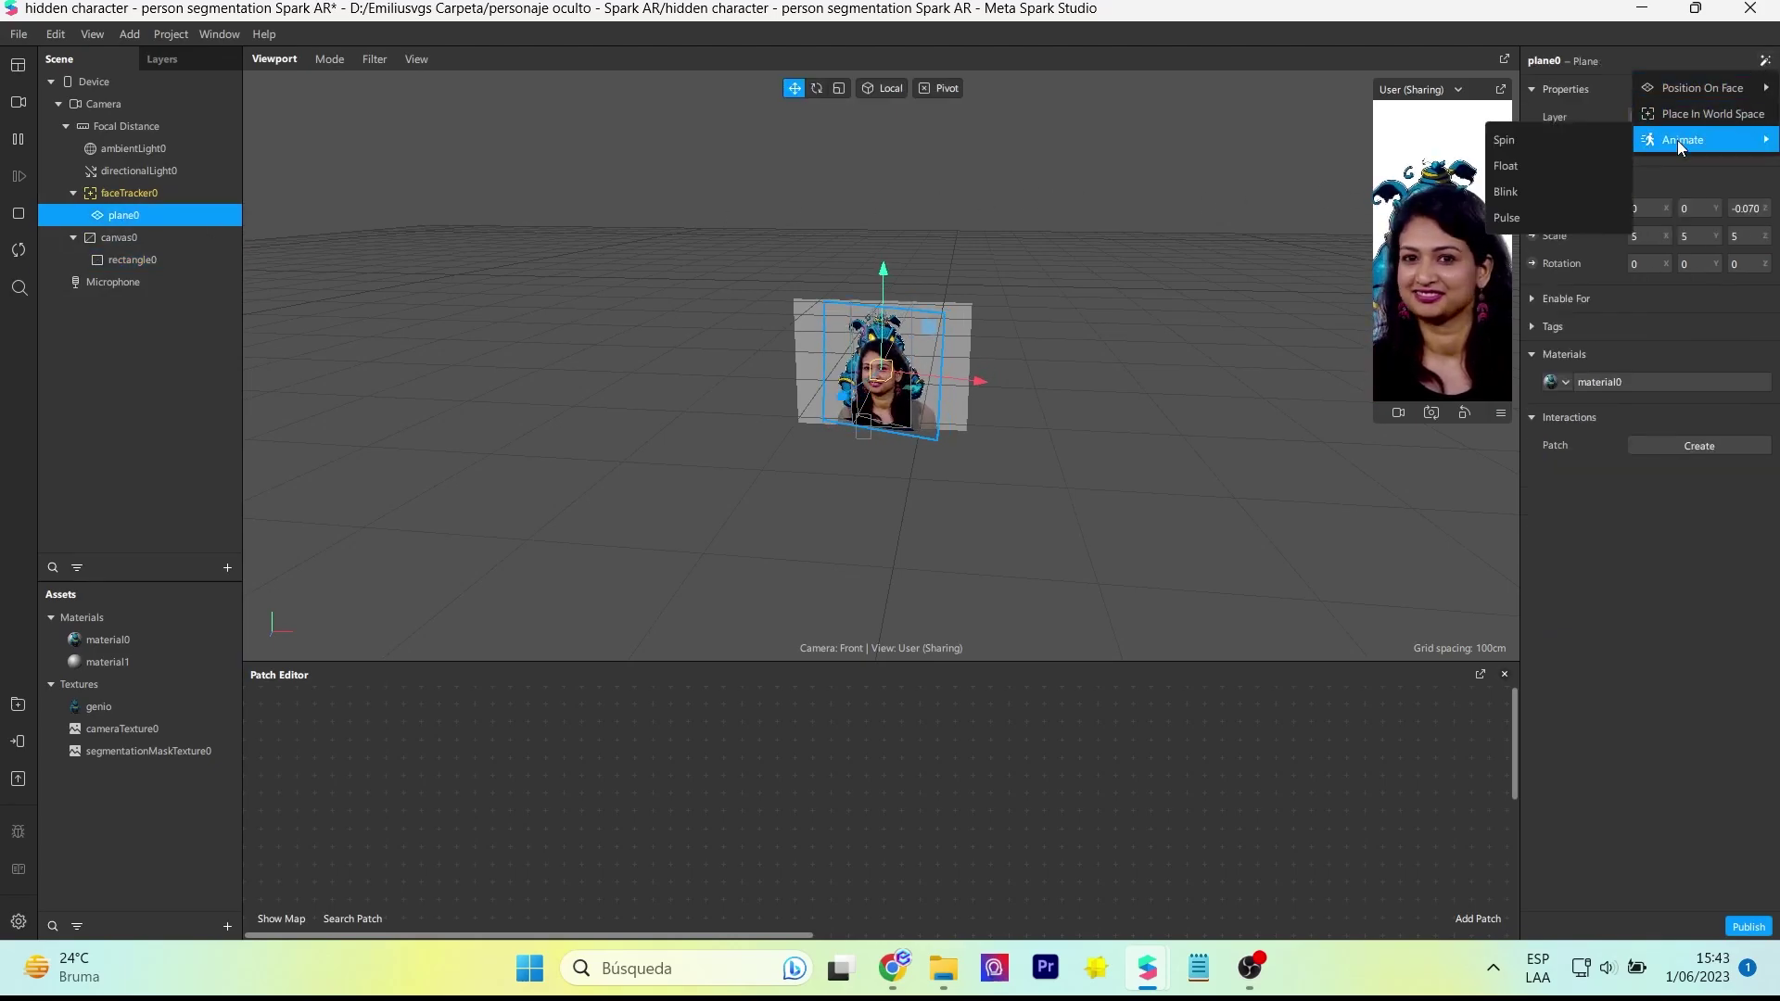
{"action": "left_click", "coordinate": [1525, 170]}
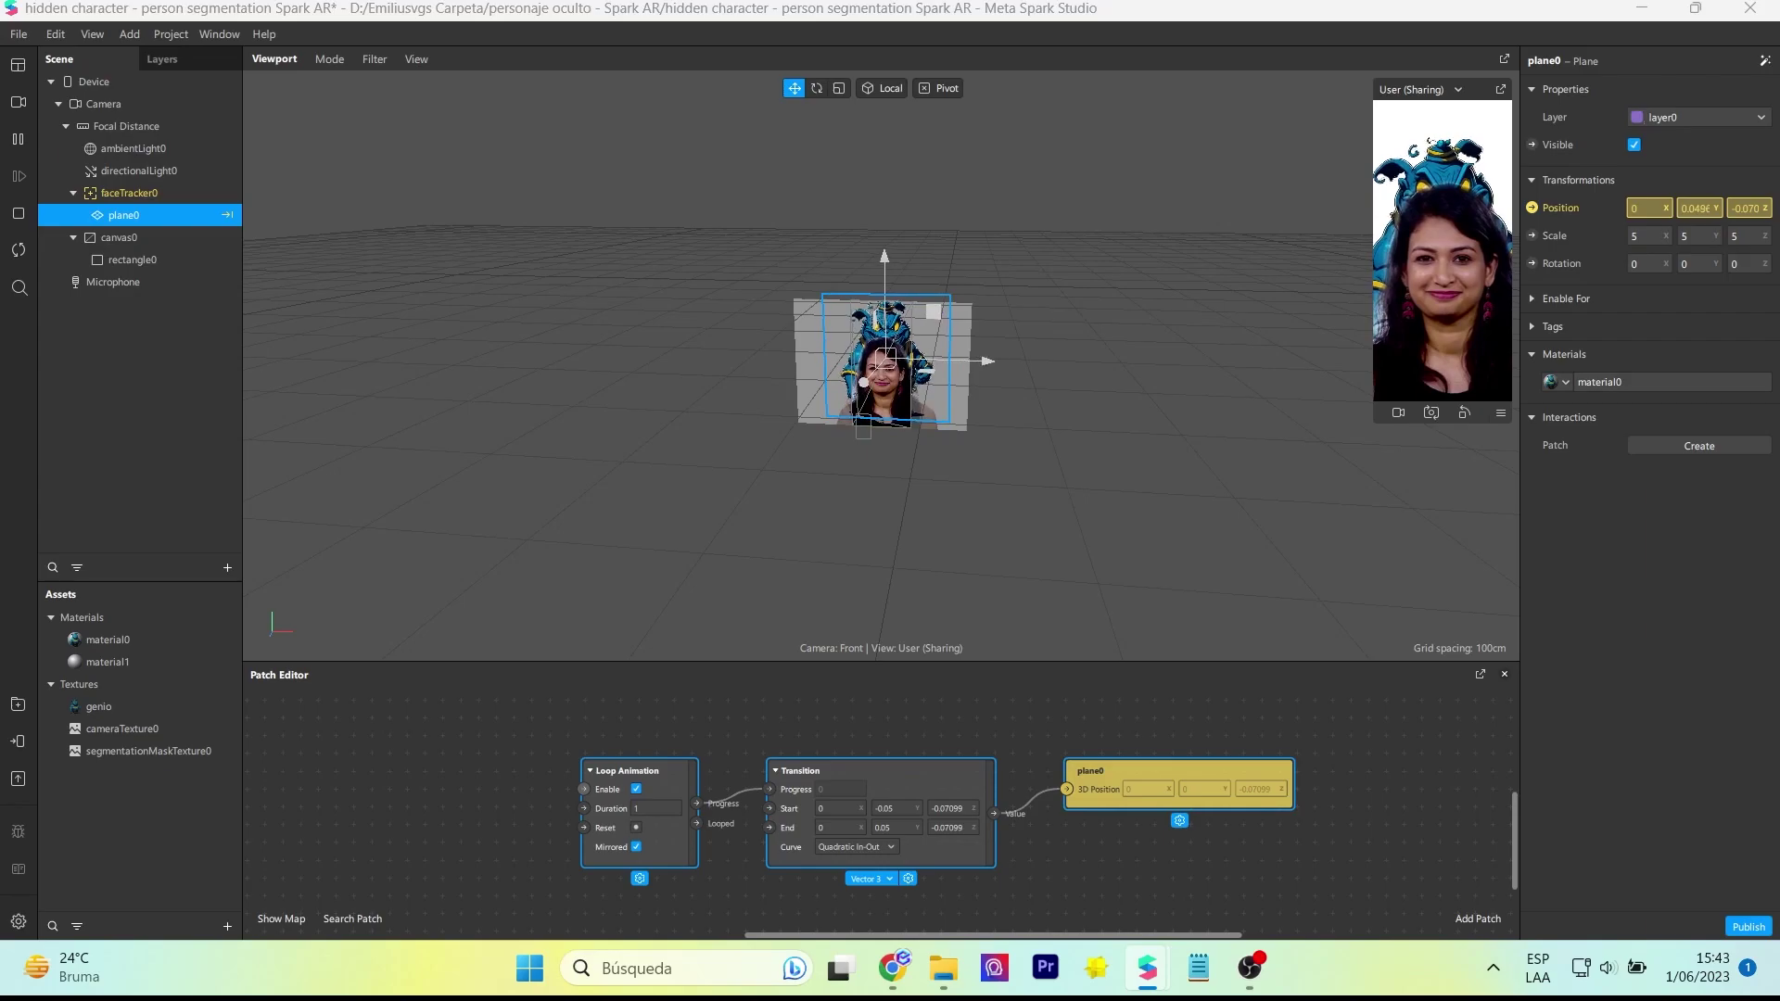
Set the Transition patch's End X value to 0.2
{"action": "left_click", "coordinate": [648, 726]}
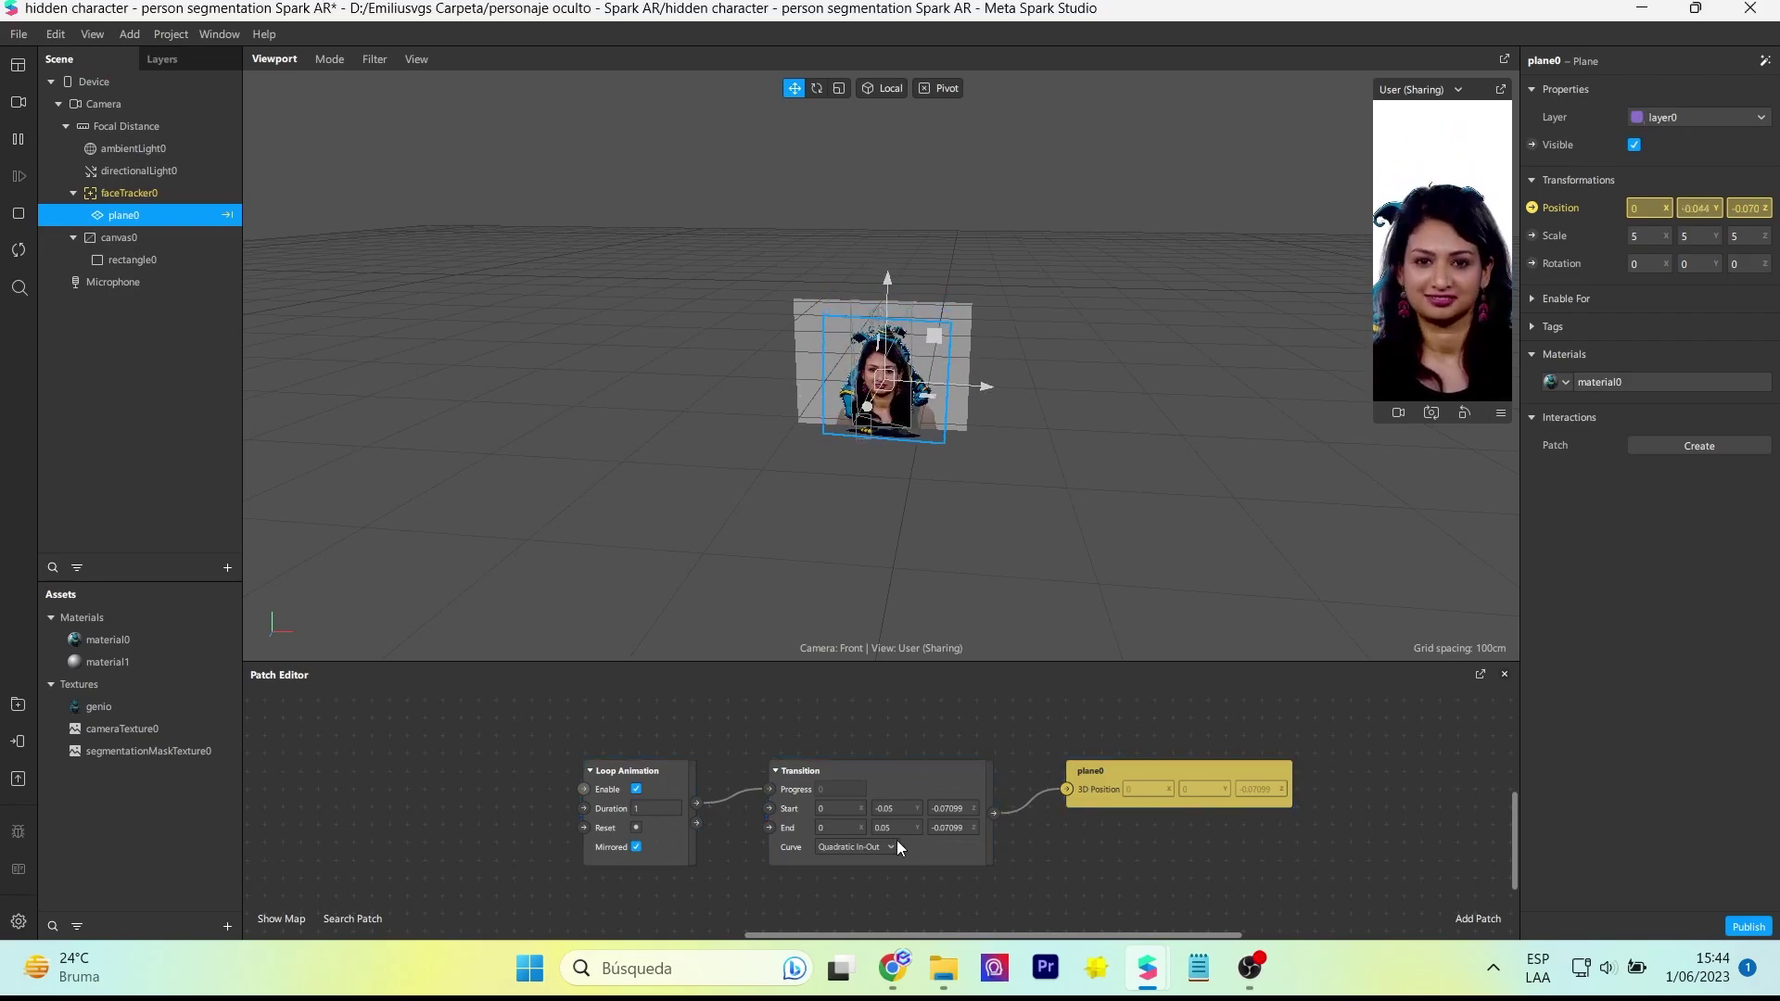
{"action": "left_click", "coordinate": [832, 826]}
{"action": "key", "text": "Return"}
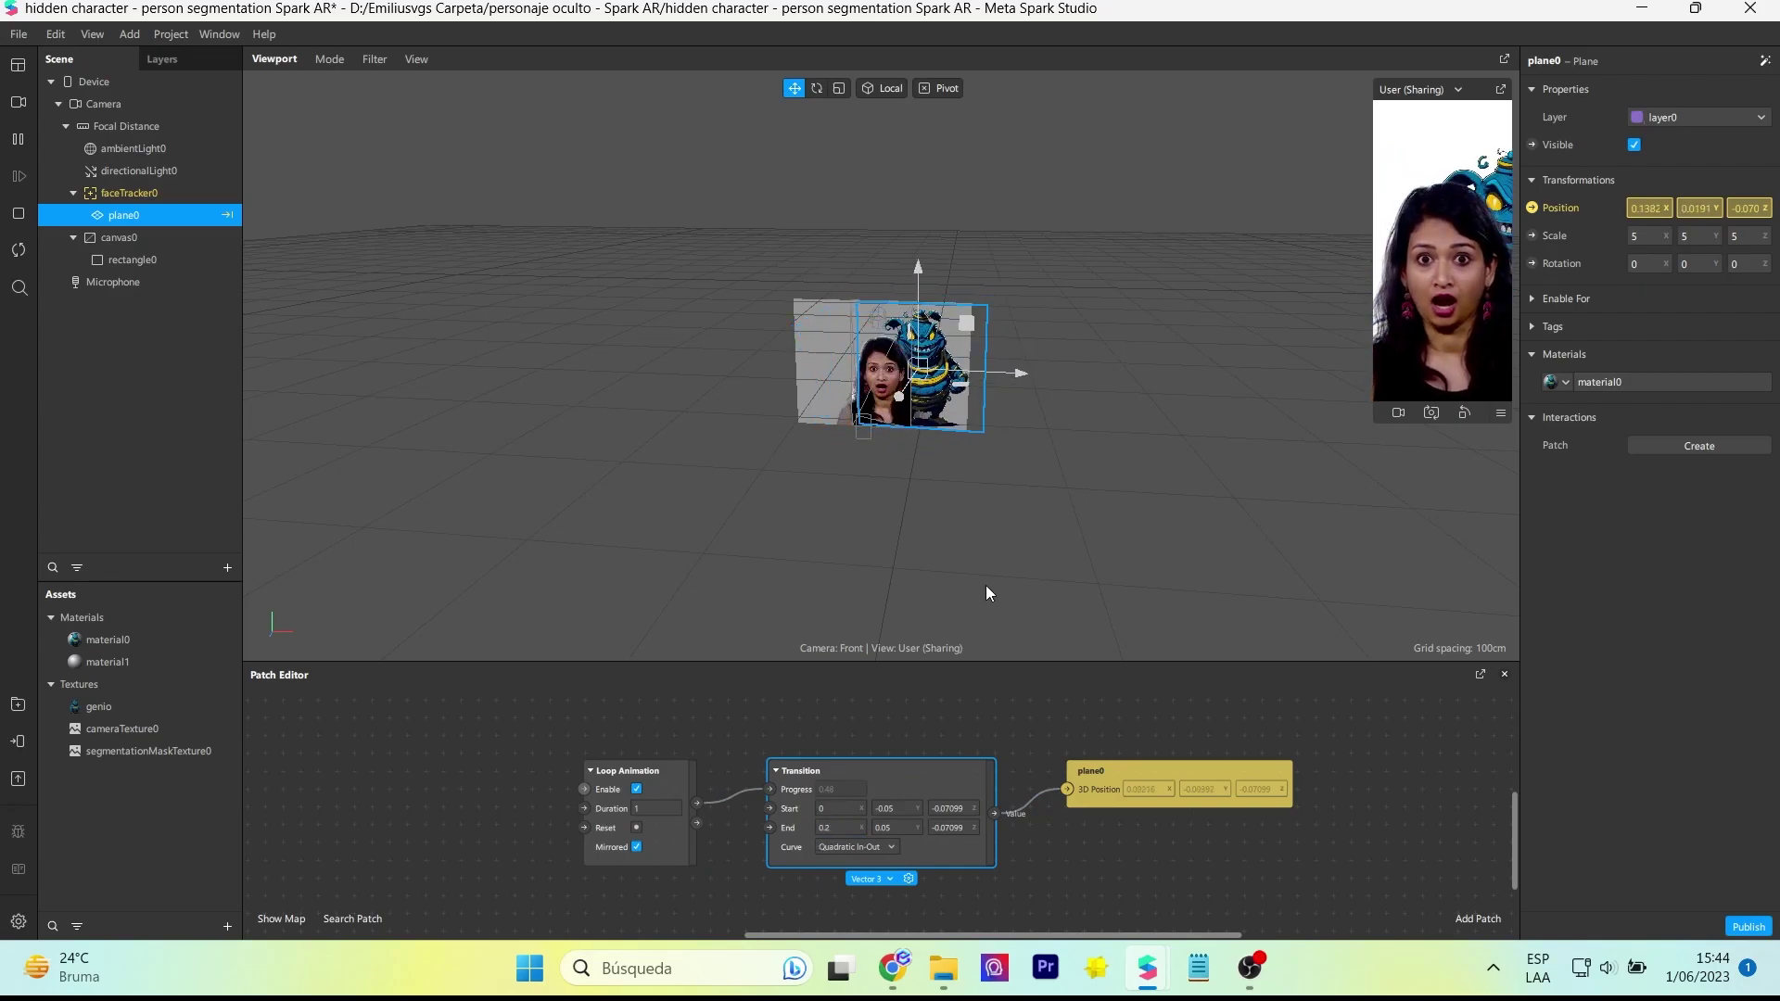
Set the Transition patch's End Y value to 0.08
{"action": "scroll", "coordinate": [990, 567], "scroll_direction": "up", "scroll_amount": 5}
{"action": "right_click_drag", "start_coordinate": [992, 573], "coordinate": [1015, 543]}
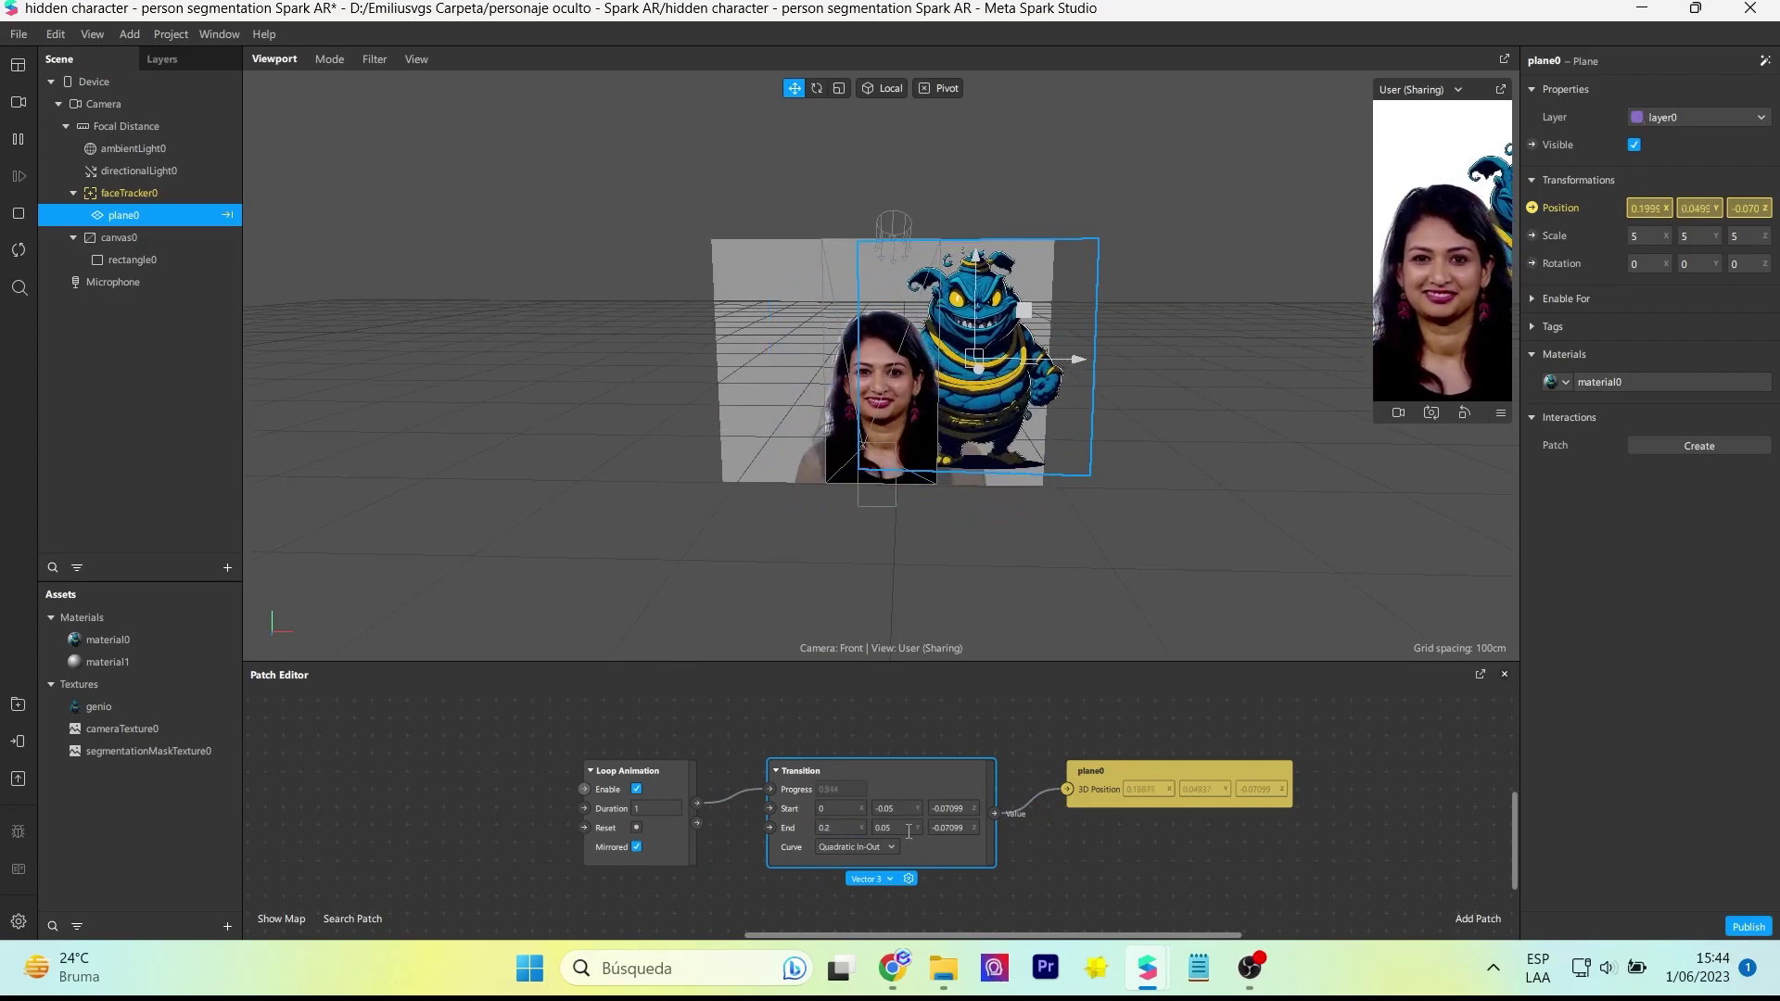
{"action": "scroll", "coordinate": [927, 866], "scroll_direction": "up", "scroll_amount": 3}
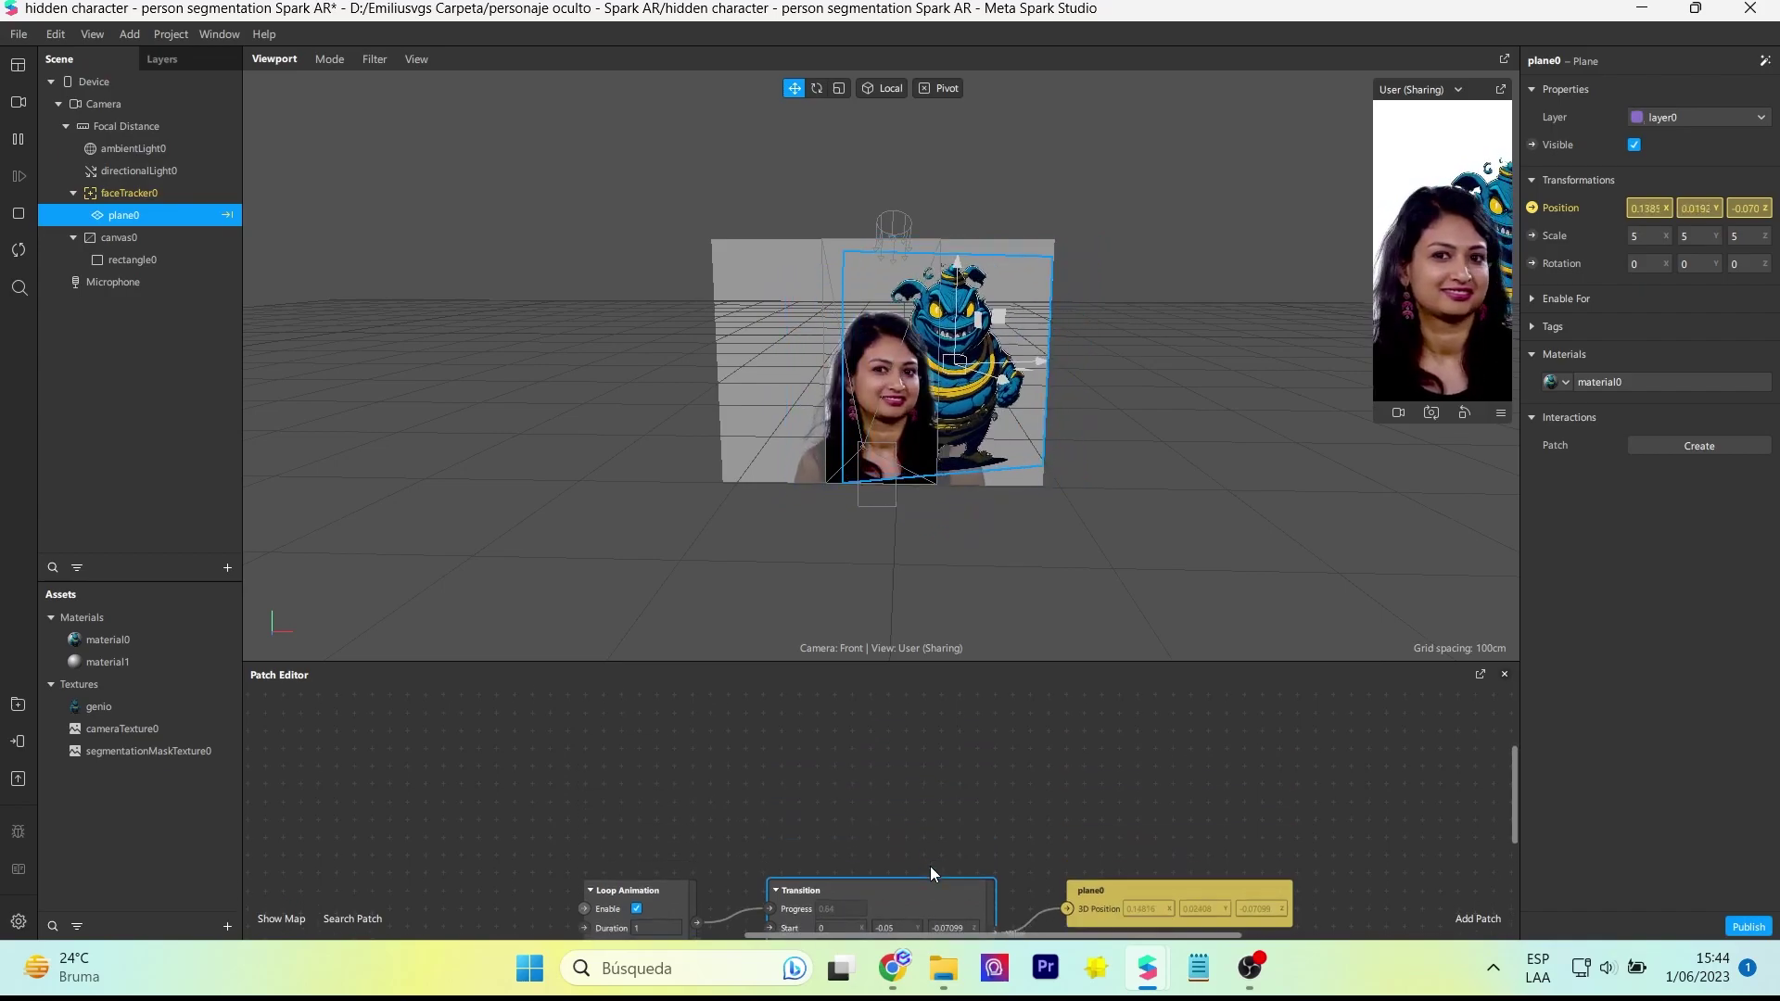
{"action": "scroll", "coordinate": [927, 866], "scroll_direction": "down", "scroll_amount": 3}
{"action": "scroll", "coordinate": [964, 859], "scroll_direction": "up", "scroll_amount": 3, "text": "ctrl"}
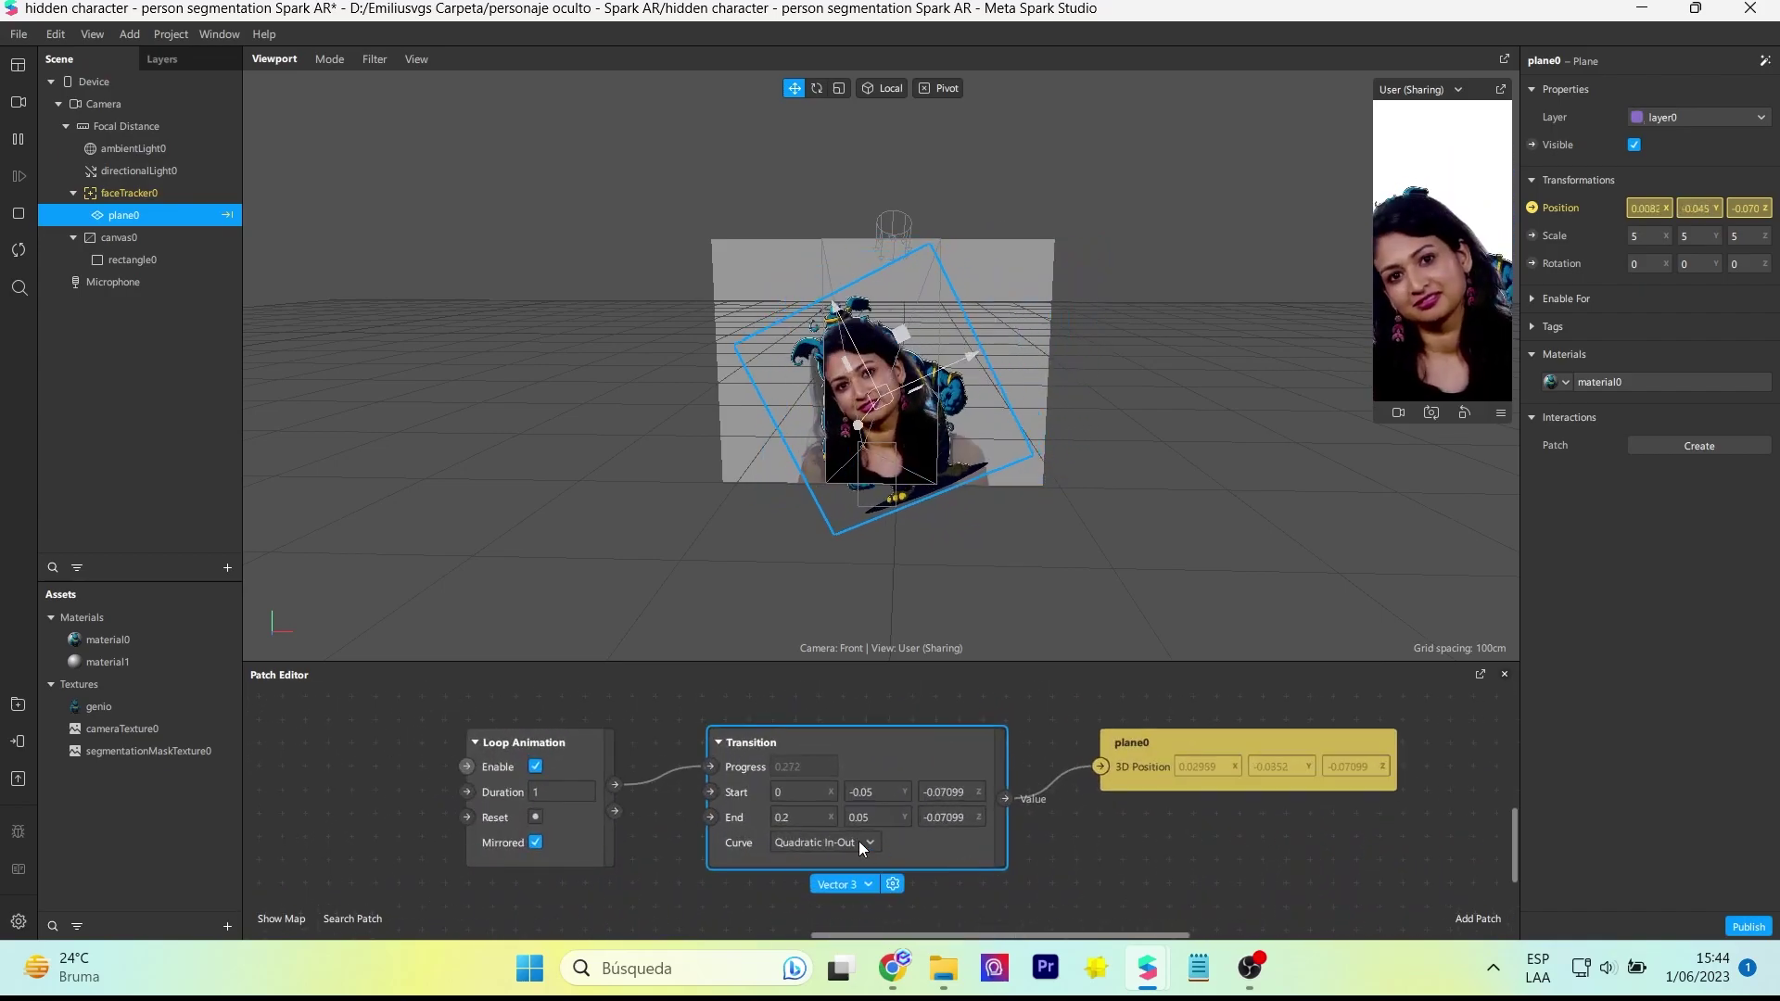
{"action": "scroll", "coordinate": [860, 842], "scroll_direction": "up", "scroll_amount": 1, "text": "ctrl"}
{"action": "left_click", "coordinate": [879, 814]}
{"action": "left_click", "coordinate": [889, 813]}
{"action": "key", "text": "BackSpace"}
{"action": "type", "text": "8"}
{"action": "key", "text": "Return"}
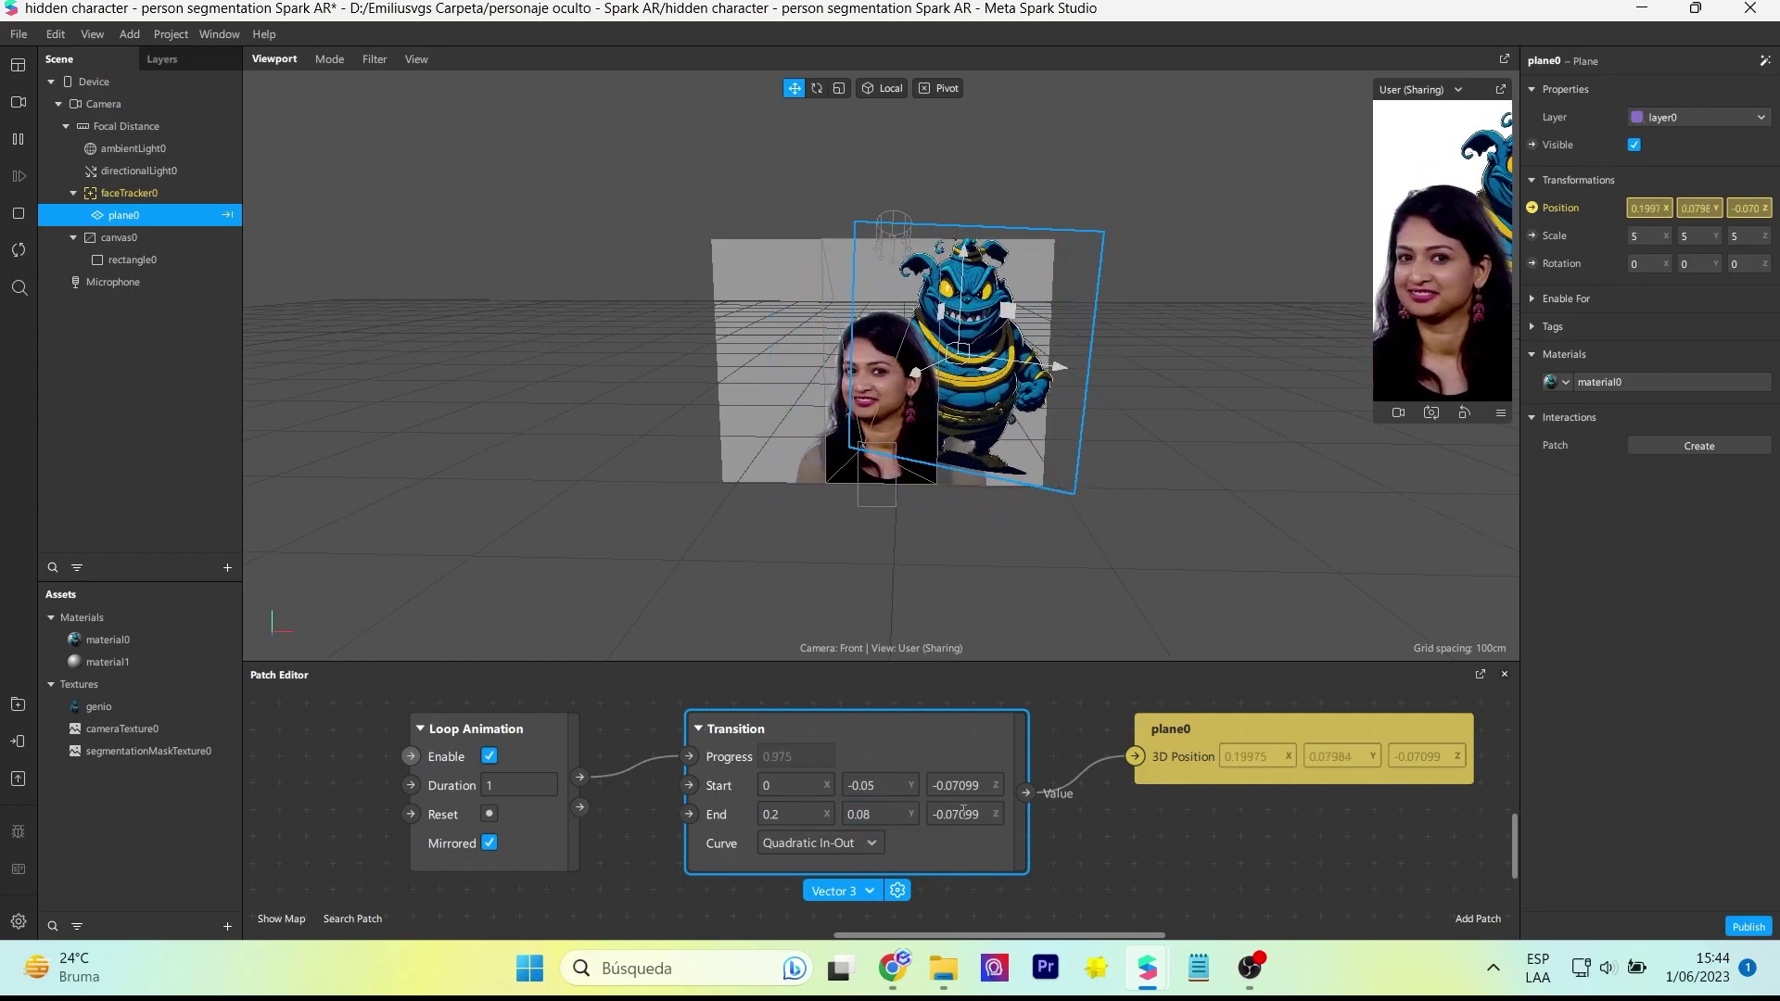
Set the Transition patch's End Z value to -0.05
{"action": "left_click", "coordinate": [965, 814]}
{"action": "left_click", "coordinate": [974, 815]}
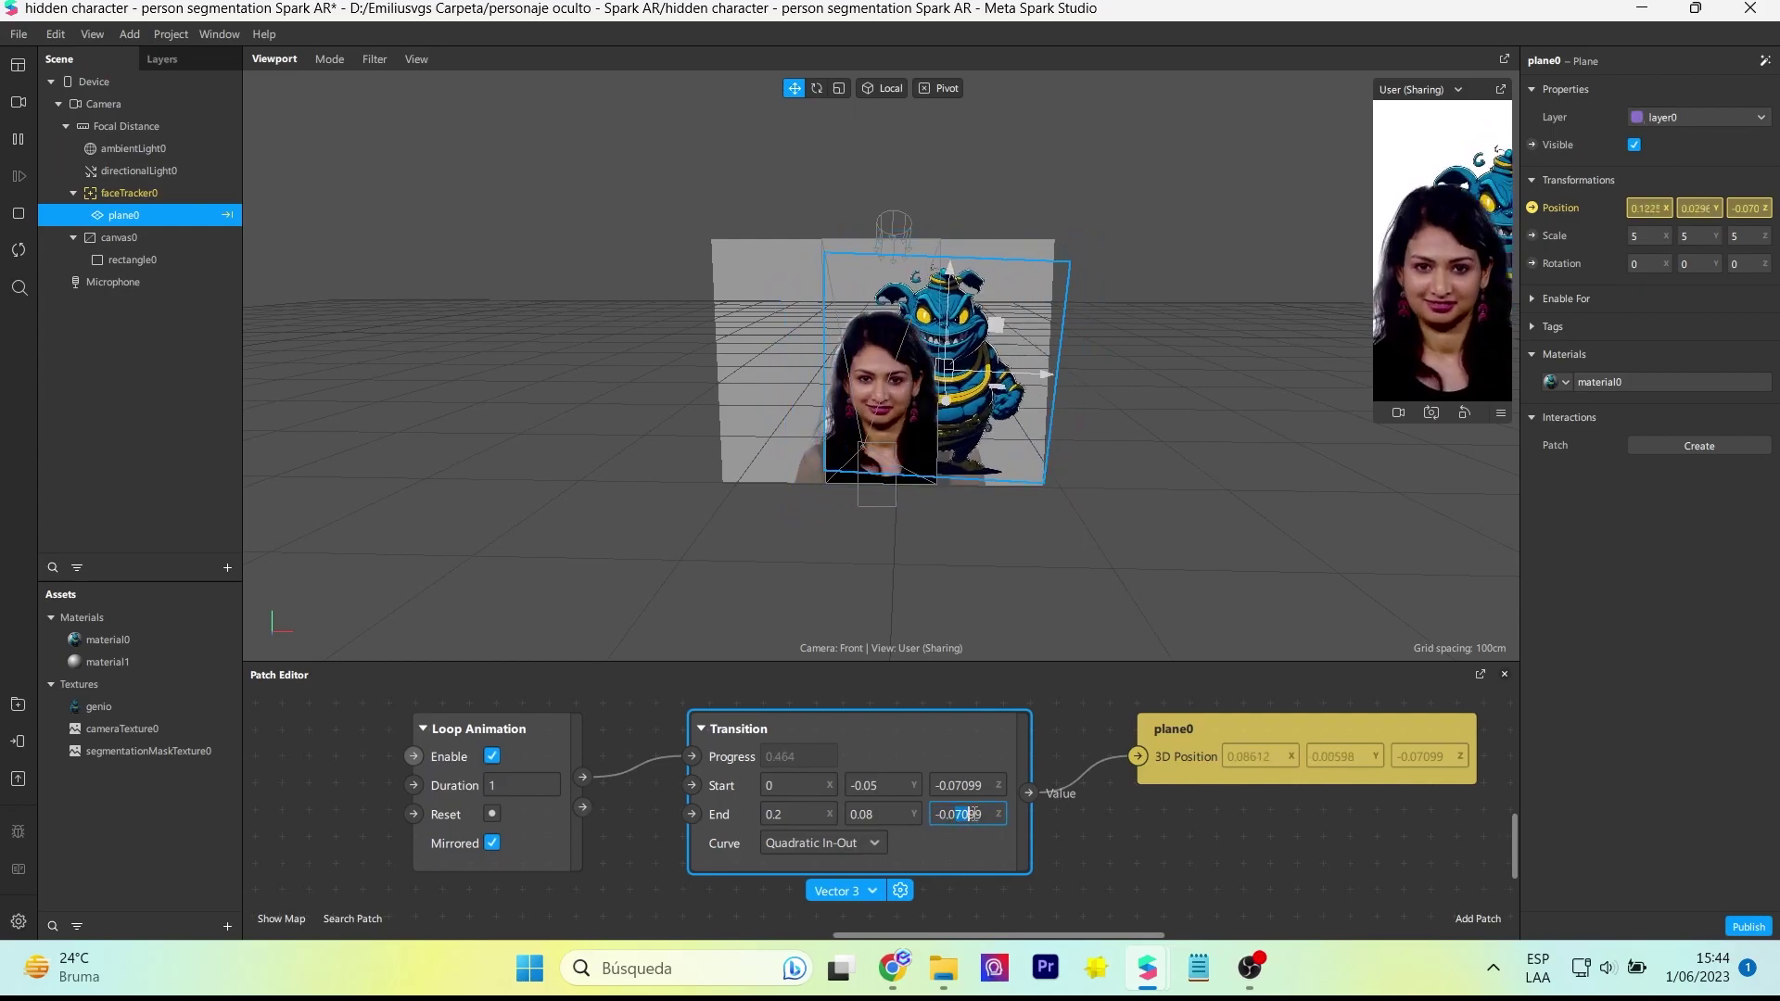
{"action": "left_click_drag", "start_coordinate": [955, 814], "coordinate": [995, 813]}
{"action": "key", "text": "BackSpace"}
{"action": "type", "text": "5"}
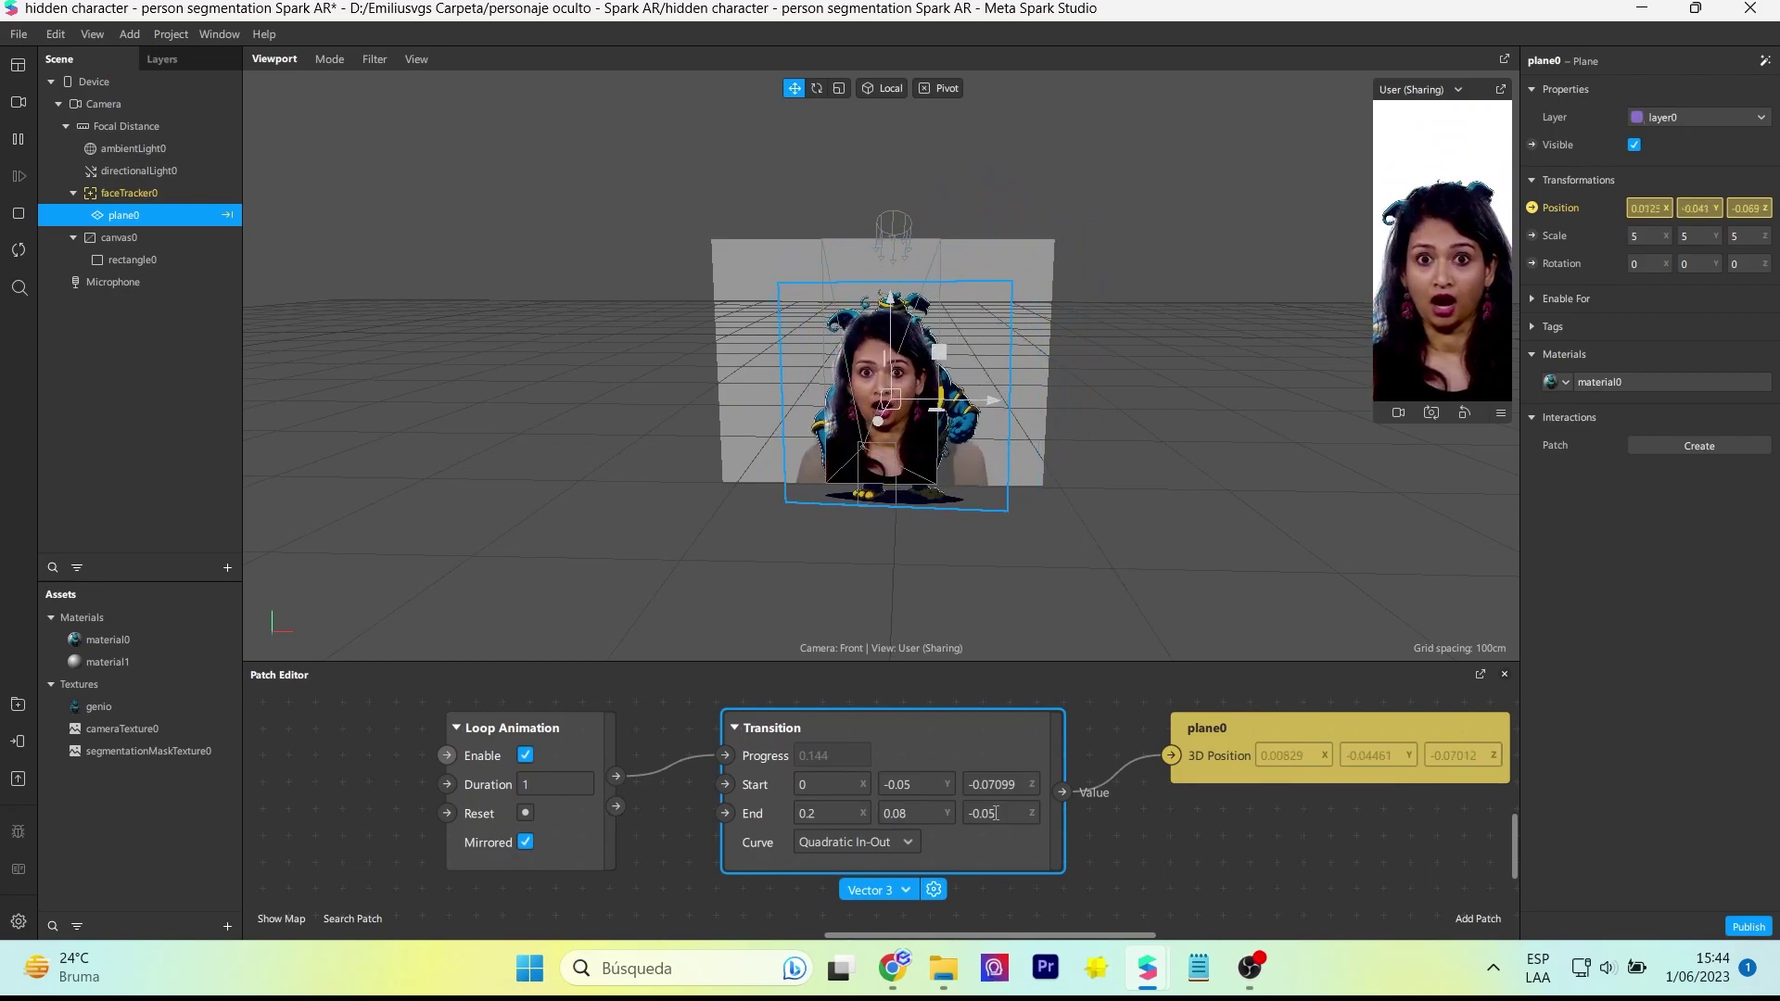
Duplicate the Transition patch and its values in the Patch Editor, placing the copy below the plane's position patch
{"action": "scroll", "coordinate": [666, 753], "scroll_direction": "down", "scroll_amount": 2}
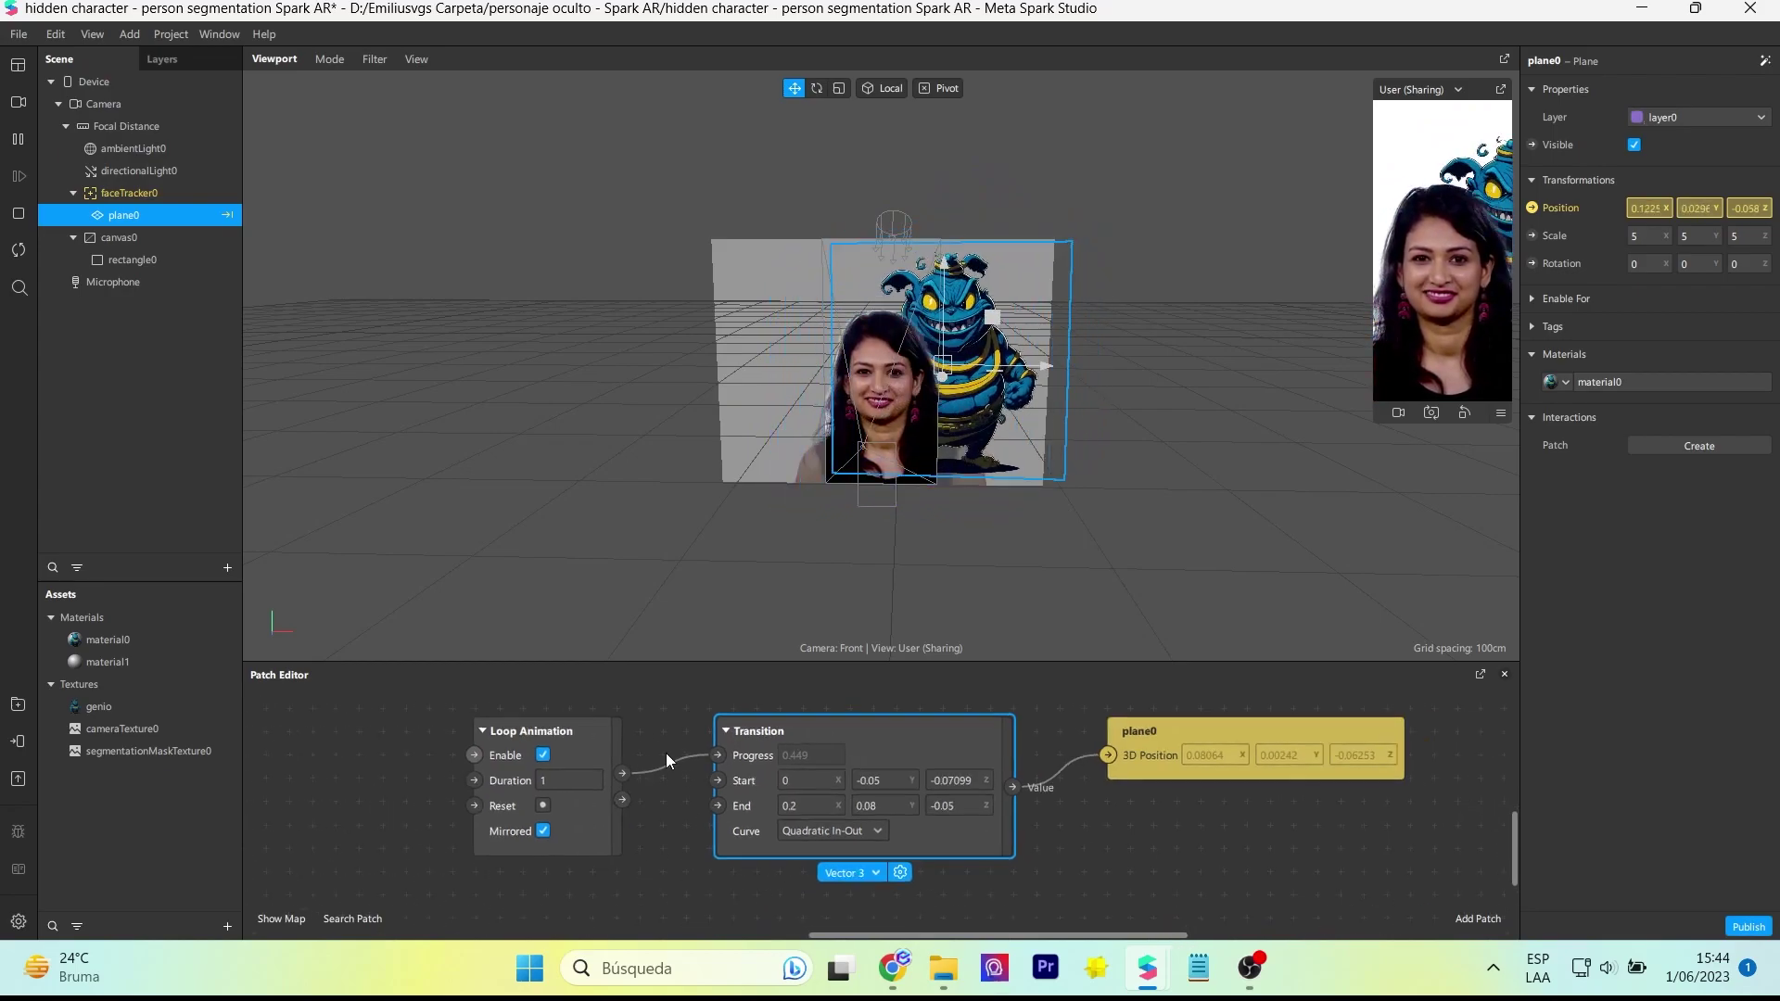
{"action": "scroll", "coordinate": [785, 738], "scroll_direction": "down", "scroll_amount": 2}
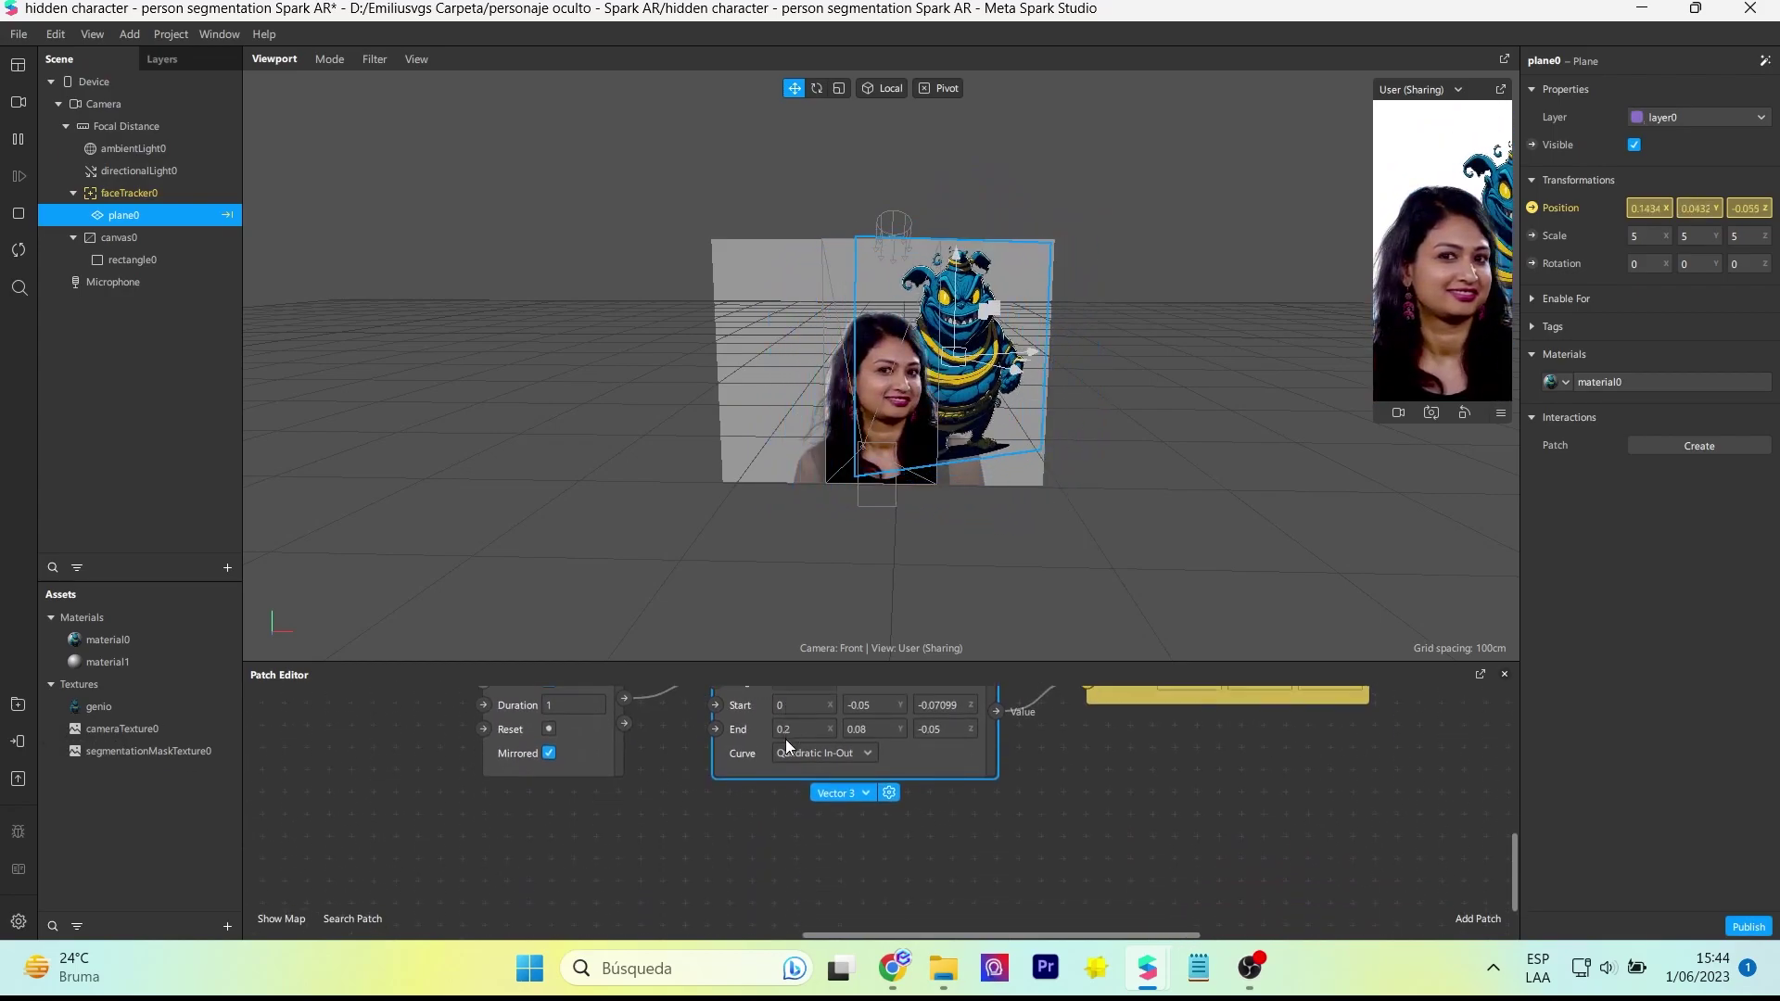
{"action": "scroll", "coordinate": [786, 738], "scroll_direction": "down", "scroll_amount": 1}
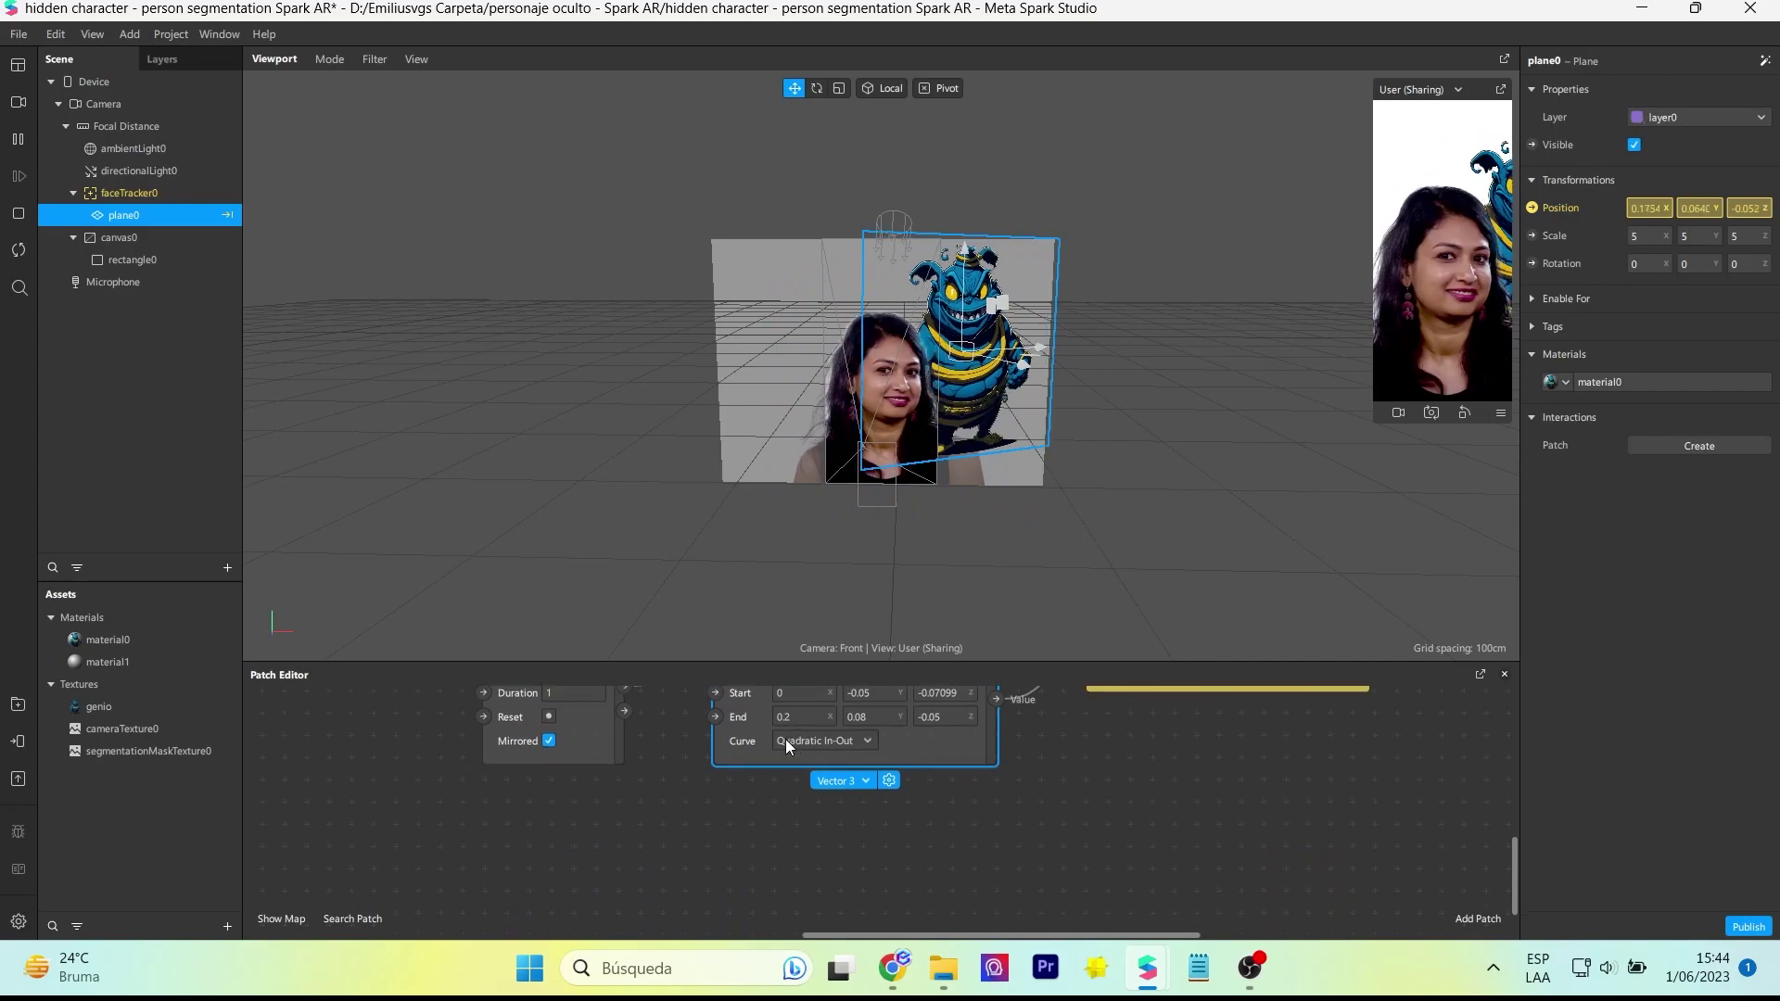
{"action": "scroll", "coordinate": [786, 738], "scroll_direction": "down", "scroll_amount": 1}
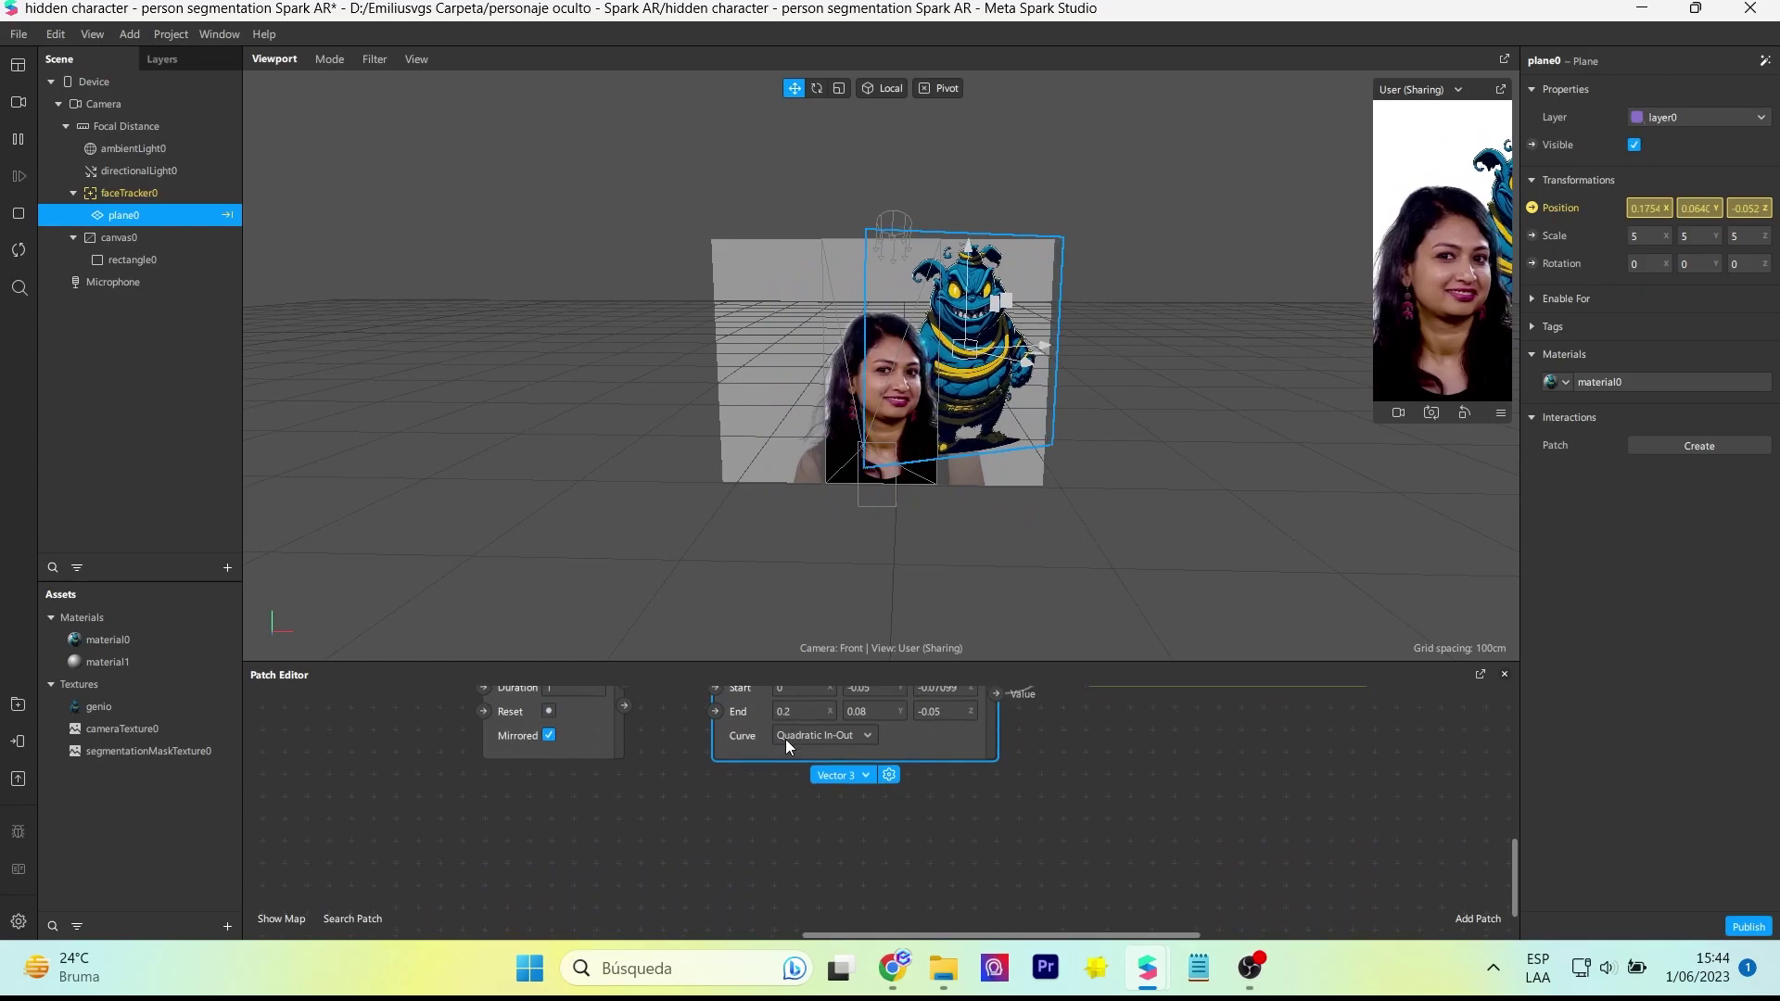
{"action": "scroll", "coordinate": [786, 738], "scroll_direction": "down", "scroll_amount": 1}
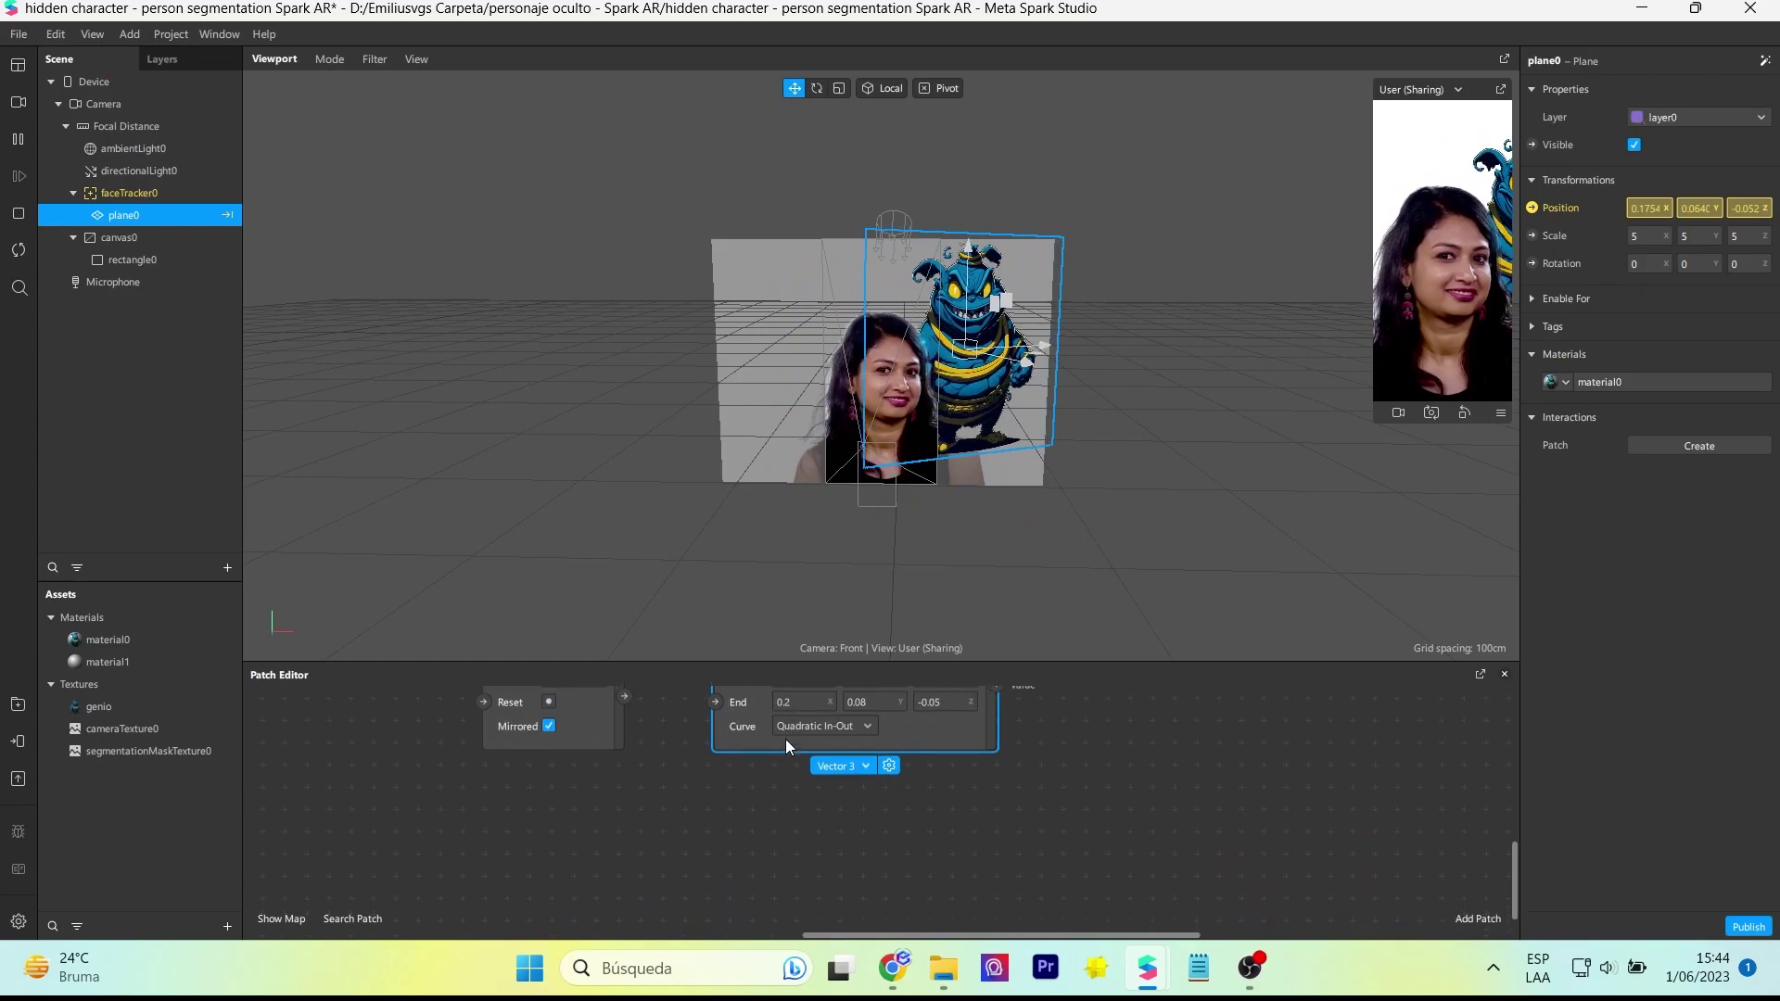
{"action": "scroll", "coordinate": [786, 738], "scroll_direction": "down", "scroll_amount": 2}
{"action": "scroll", "coordinate": [857, 778], "scroll_direction": "up", "scroll_amount": 5}
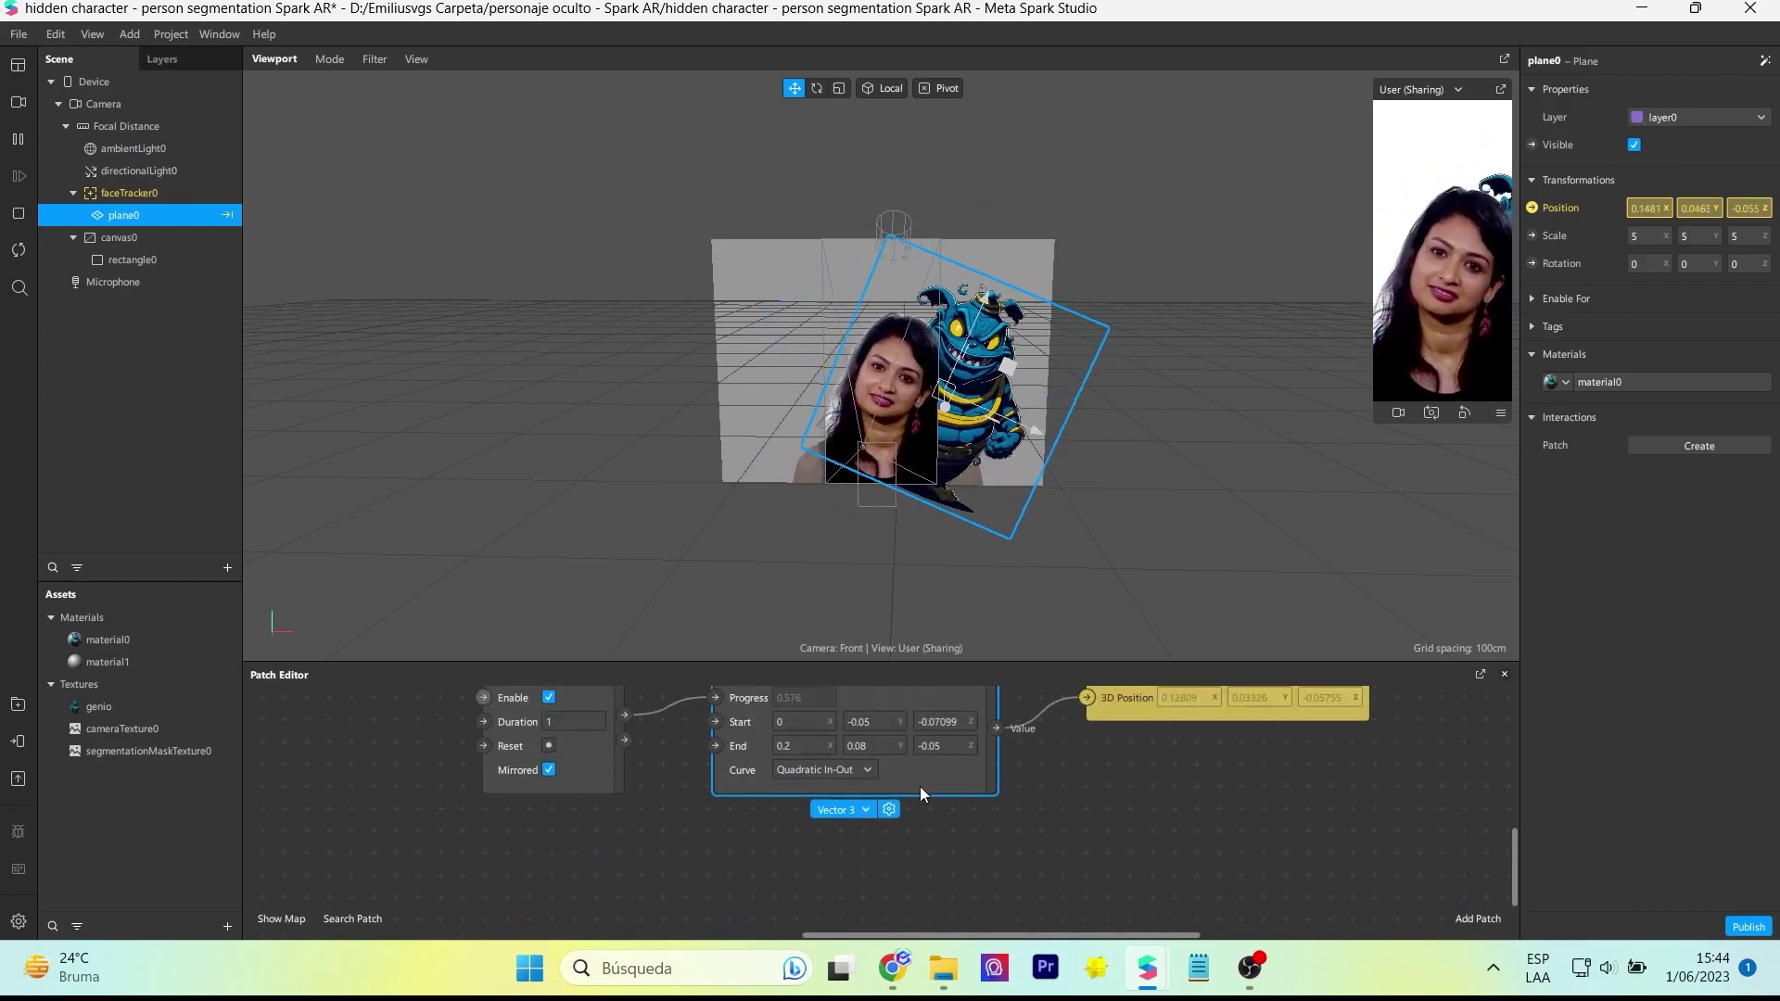
{"action": "key", "text": "ctrl+v"}
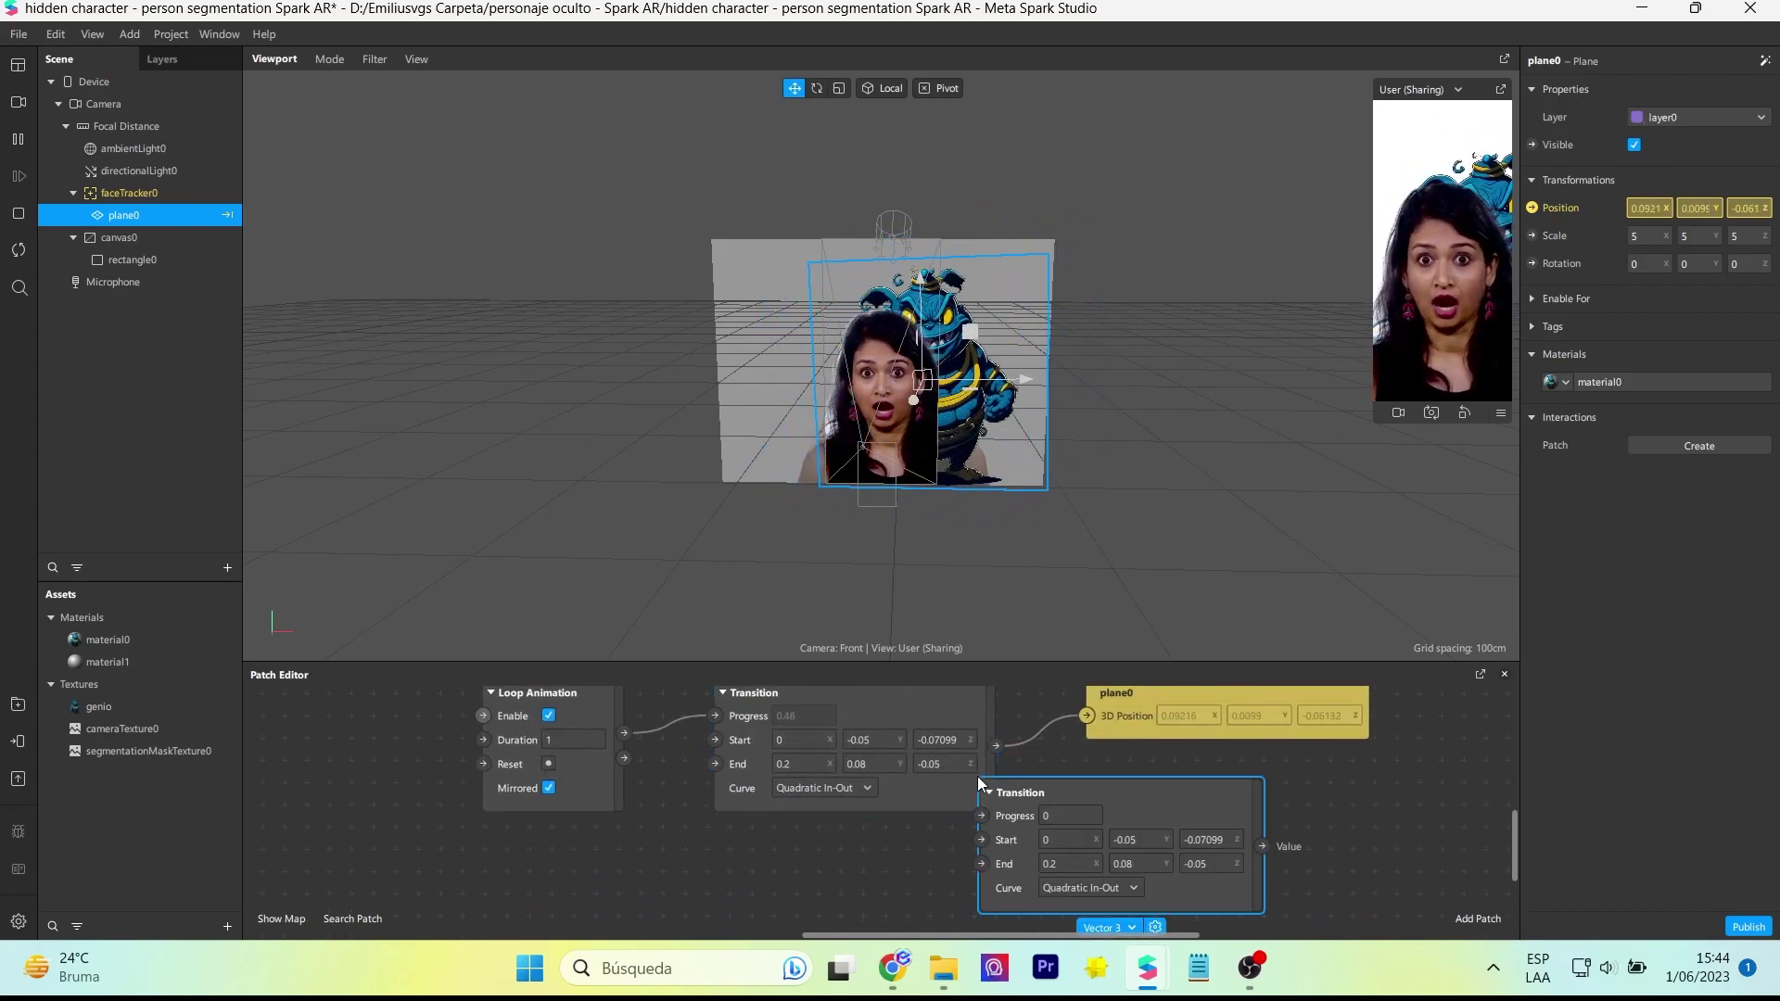
Place the duplicated Transition patch directly beneath the original Transition patch
{"action": "left_click_drag", "start_coordinate": [1048, 781], "coordinate": [781, 854]}
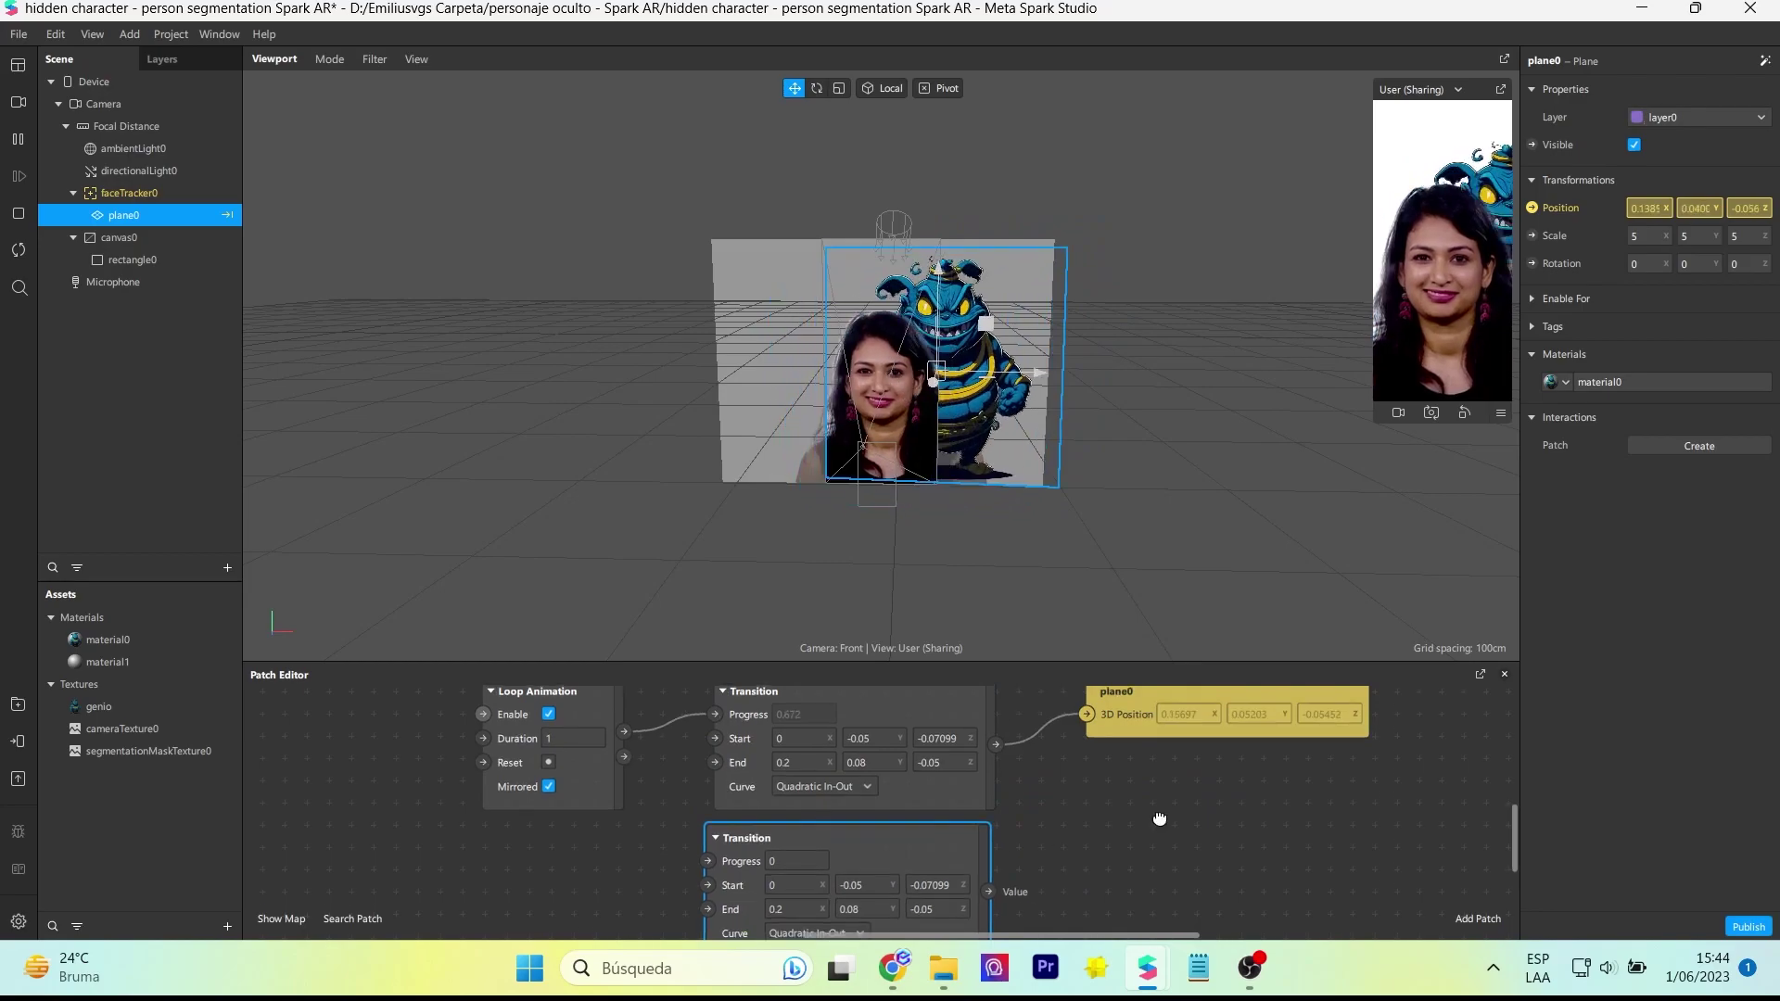
{"action": "scroll", "coordinate": [1160, 816], "scroll_direction": "down", "scroll_amount": 4}
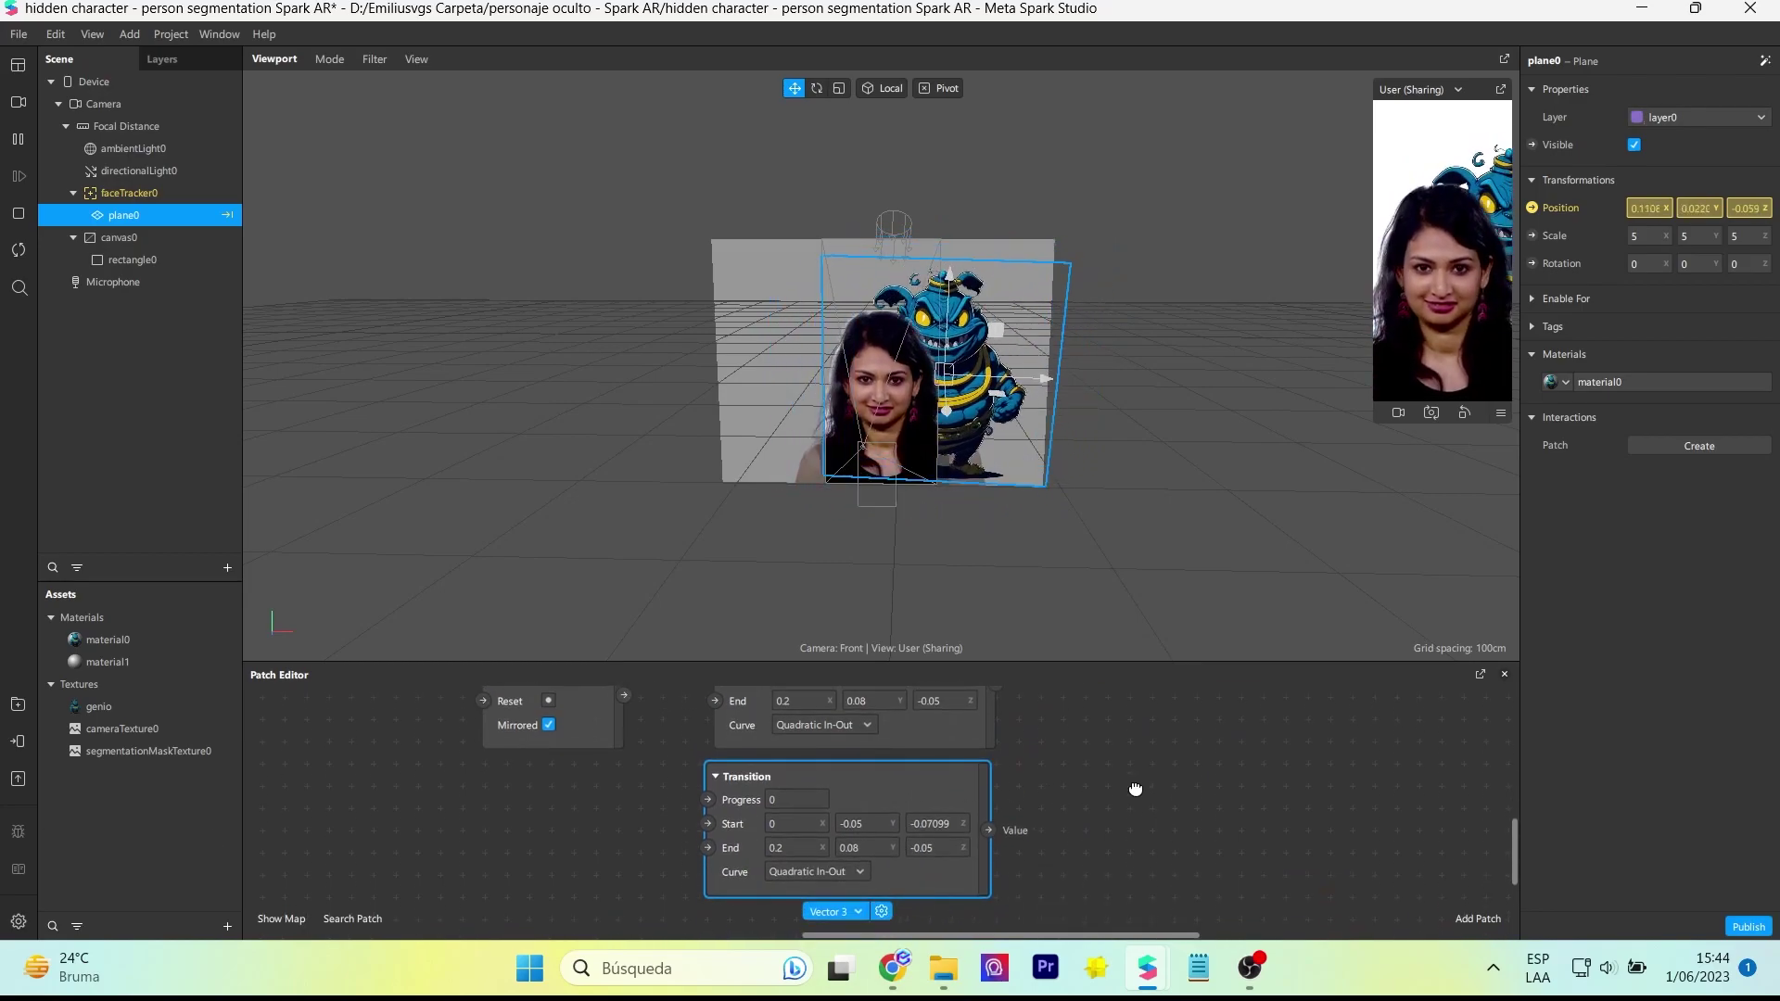
{"action": "scroll", "coordinate": [1136, 788], "scroll_direction": "up", "scroll_amount": 4}
Create a 3D Scale patch for plane0, feed it from the duplicated Transition patch, and drive that Transition's Progress with Loop Animation
{"action": "left_click", "coordinate": [1532, 236]}
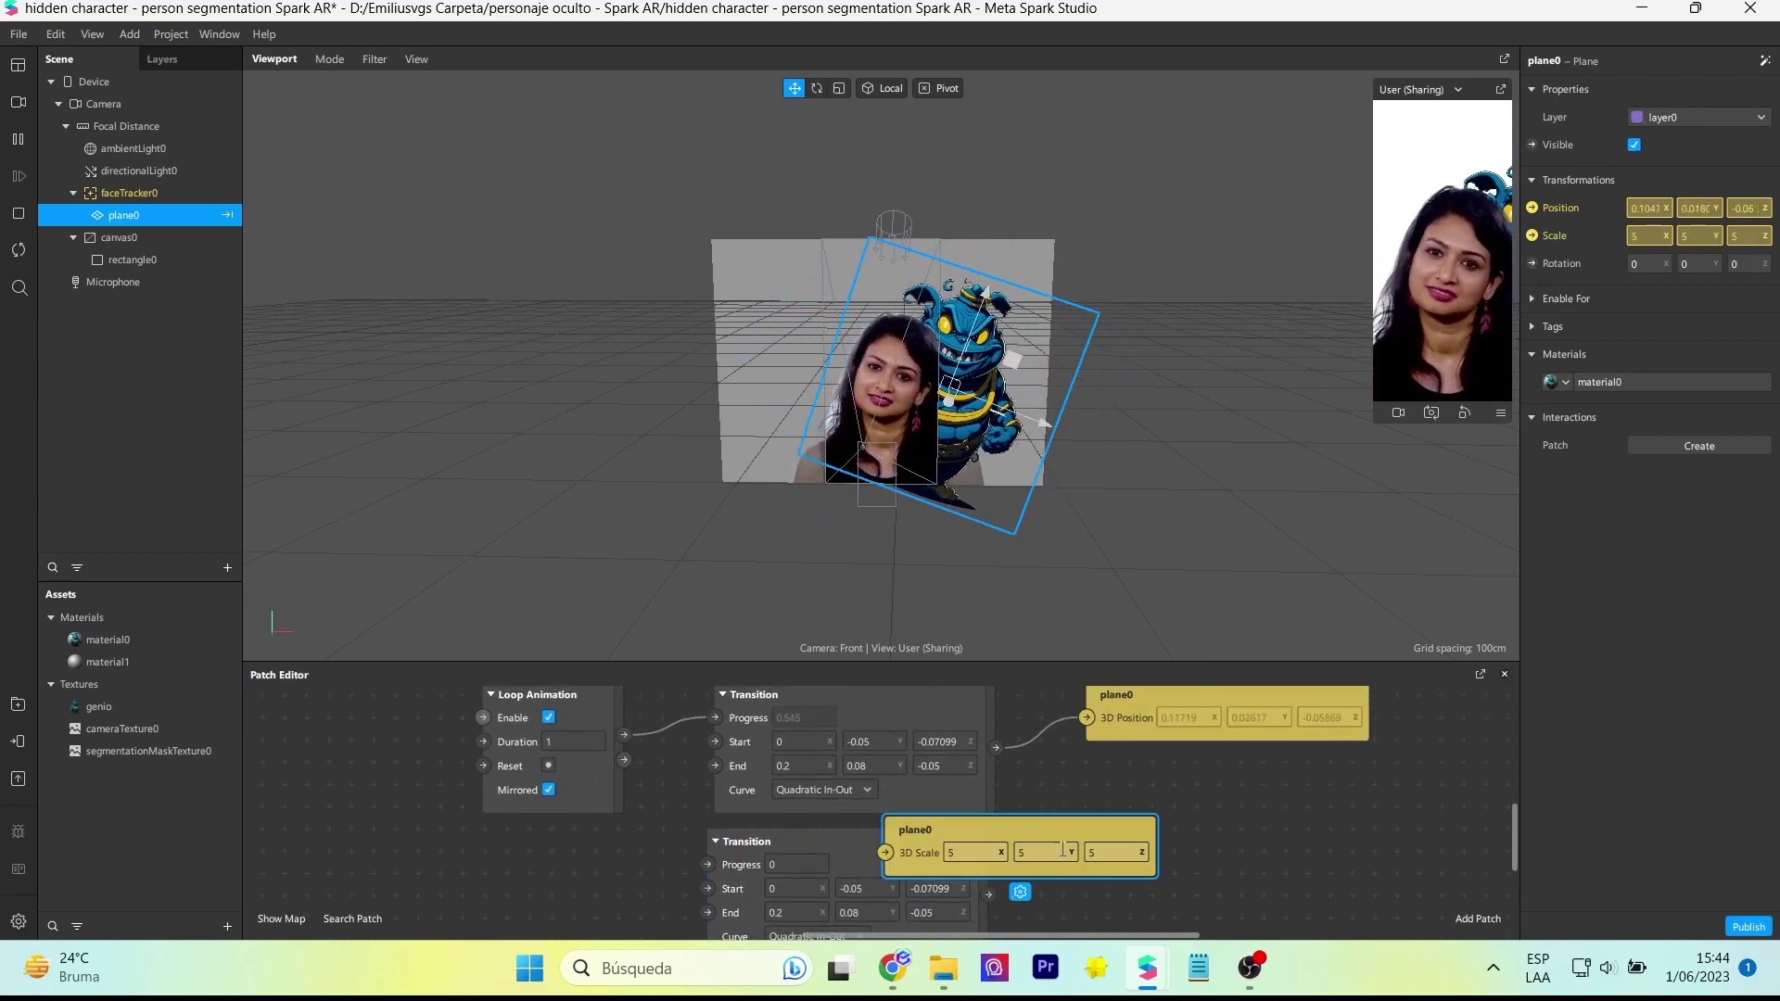
{"action": "left_click_drag", "start_coordinate": [1048, 834], "coordinate": [1270, 846]}
{"action": "left_click_drag", "start_coordinate": [990, 892], "coordinate": [1104, 865]}
{"action": "left_click_drag", "start_coordinate": [692, 798], "coordinate": [708, 866]}
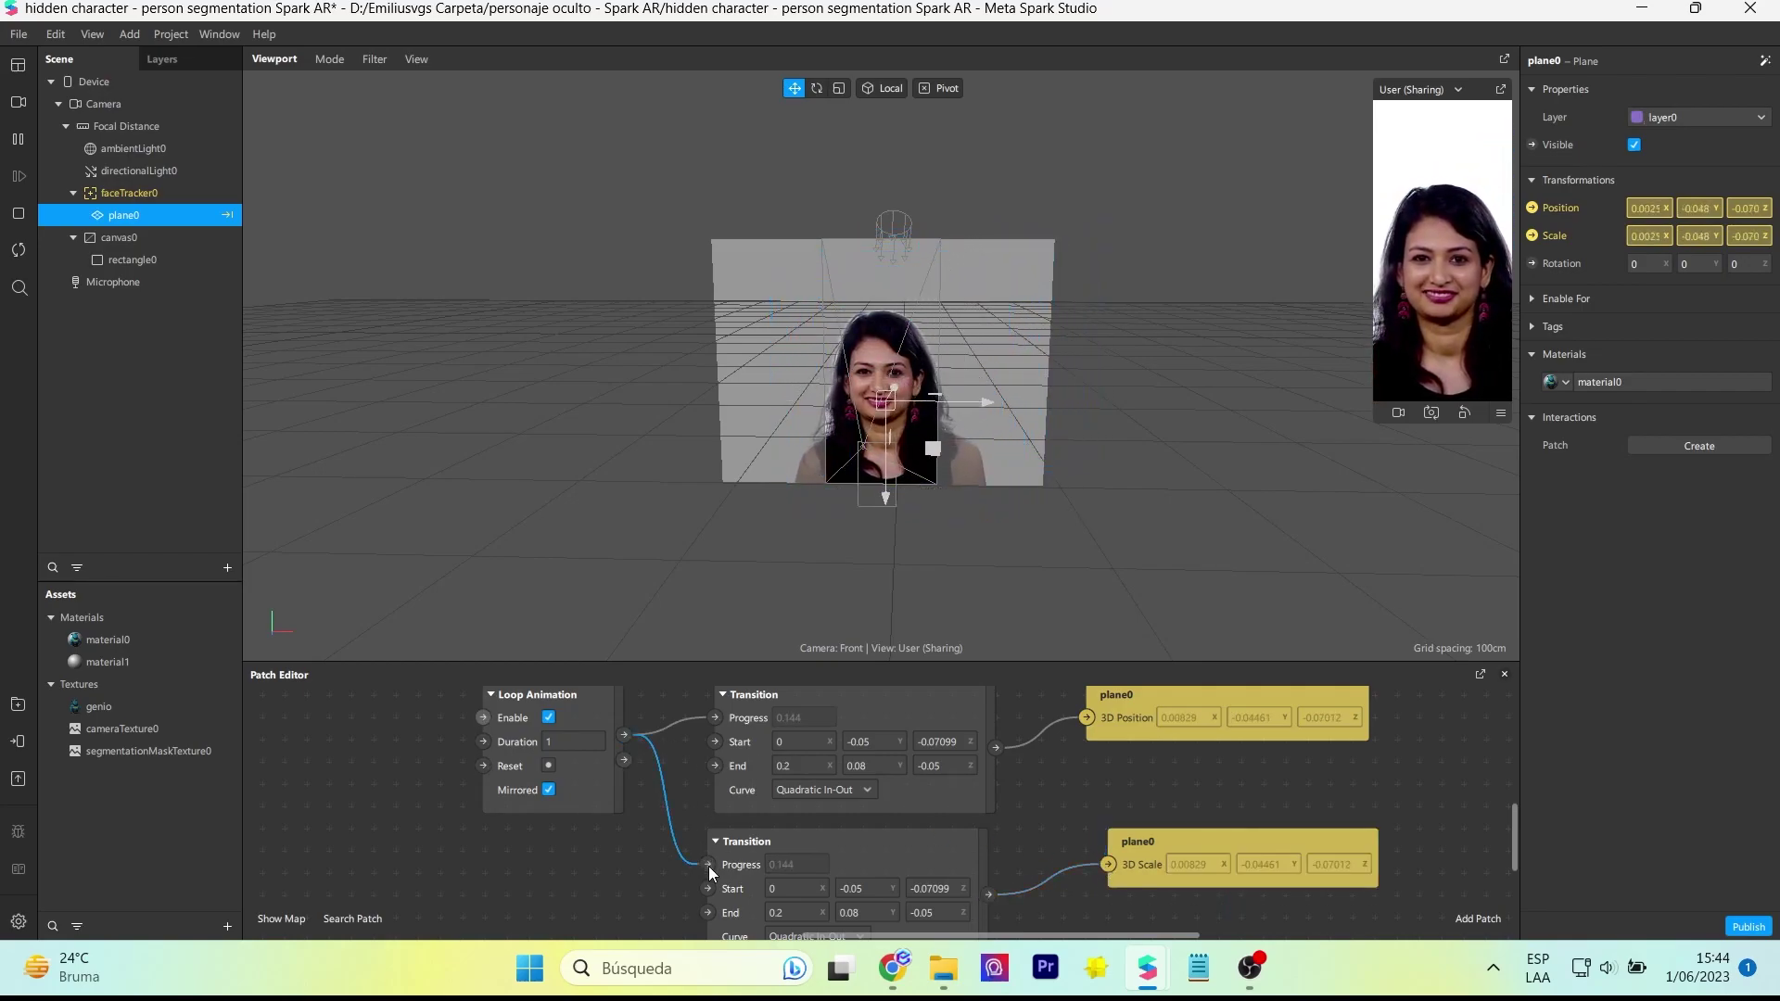
Set the scale Transition patch's End values to 5, 5 and 5
{"action": "left_click", "coordinate": [793, 913]}
{"action": "type", "text": "5"}
{"action": "left_click", "coordinate": [866, 912]}
{"action": "type", "text": "5"}
{"action": "left_click", "coordinate": [938, 913]}
{"action": "type", "text": "5"}
Set the scale Transition patch's Start Y and Z values to 0
{"action": "left_click", "coordinate": [864, 890]}
{"action": "type", "text": "0"}
{"action": "left_click", "coordinate": [939, 888]}
{"action": "type", "text": "0"}
{"action": "left_click", "coordinate": [1055, 825]}
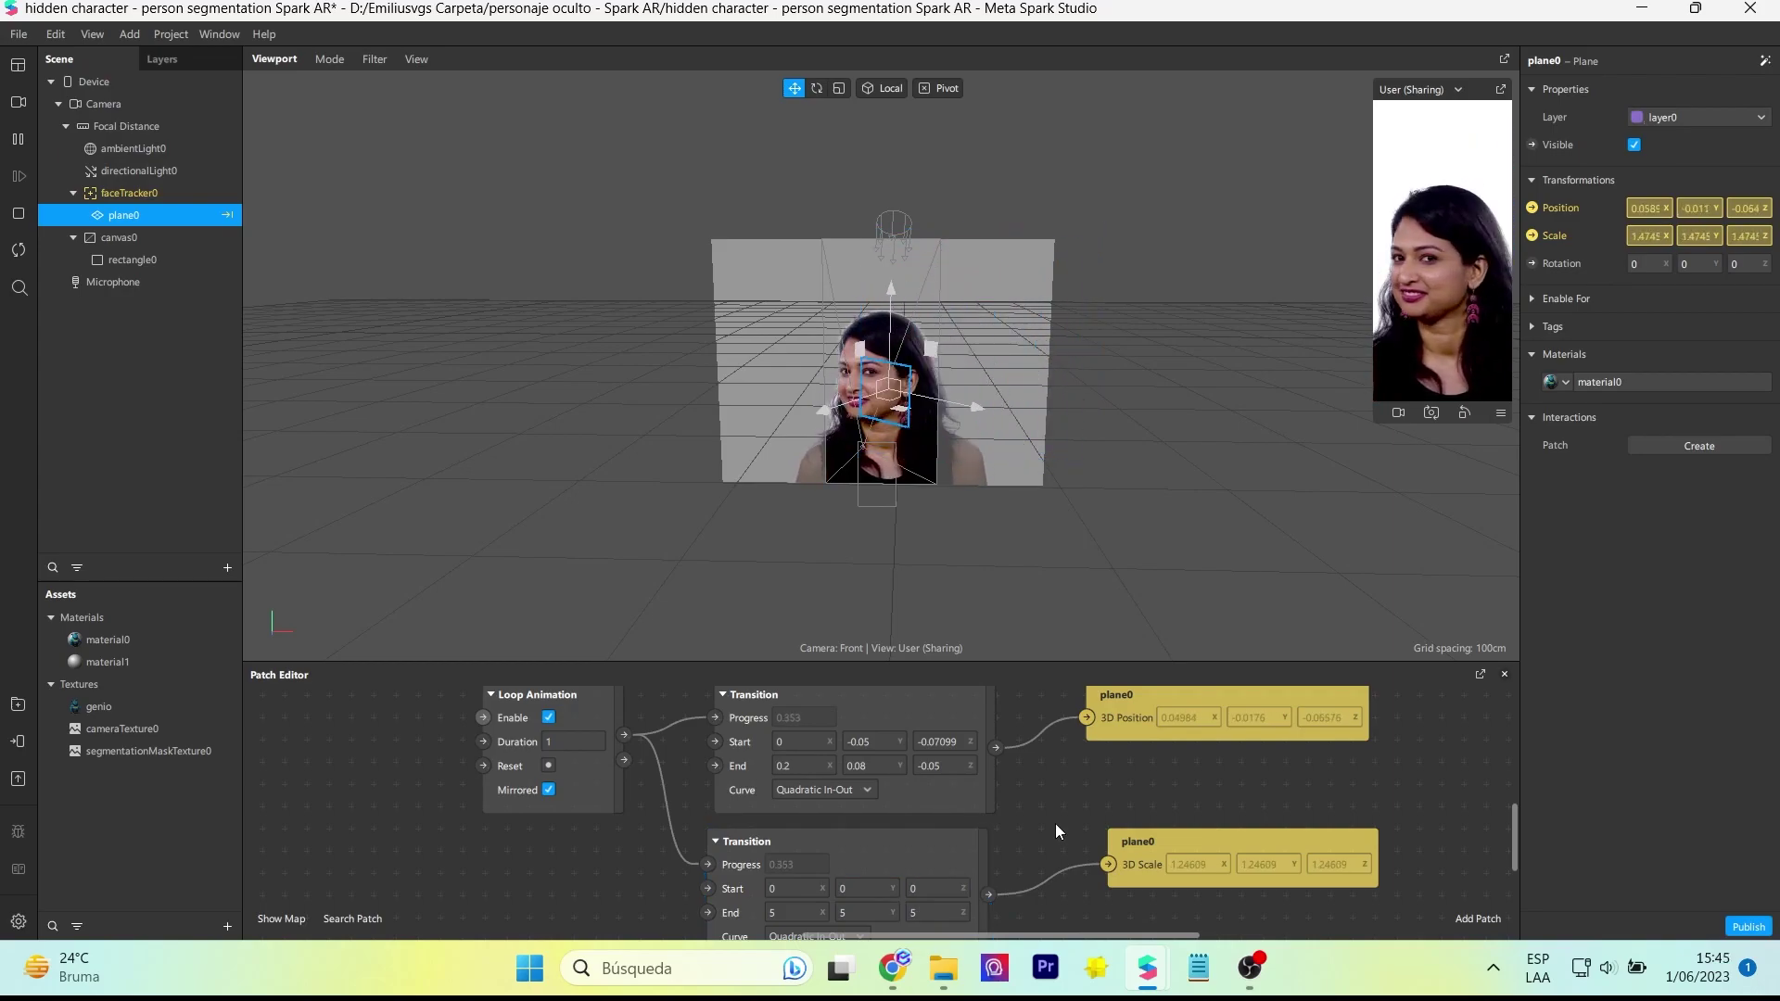
Enlarge the Patch Editor and move the Transition and plane0 patches away from Loop Animation to free space before them
{"action": "scroll", "coordinate": [615, 872], "scroll_direction": "down", "scroll_amount": 2}
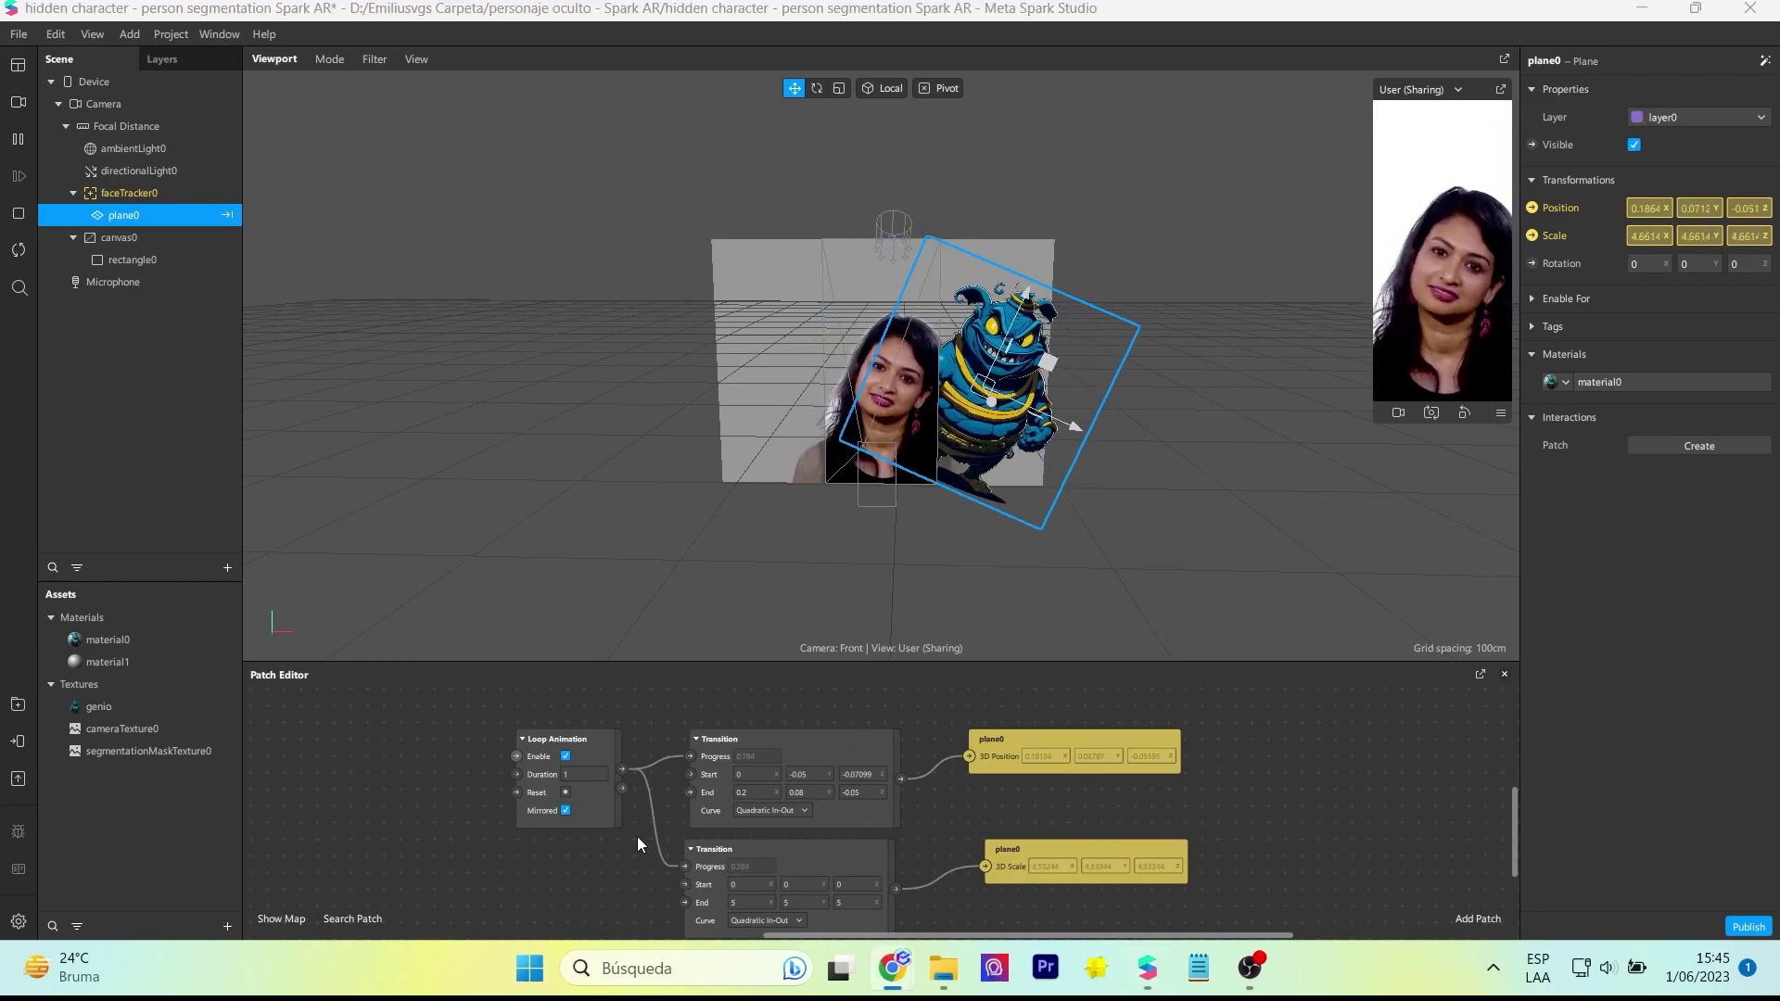
{"action": "scroll", "coordinate": [638, 833], "scroll_direction": "down", "scroll_amount": 2}
{"action": "left_click_drag", "start_coordinate": [854, 662], "coordinate": [875, 628]}
{"action": "left_click_drag", "start_coordinate": [515, 712], "coordinate": [1026, 874]}
{"action": "left_click_drag", "start_coordinate": [752, 747], "coordinate": [976, 733]}
Delete the Loop Animation patch from the Patch Editor
{"action": "scroll", "coordinate": [869, 753], "scroll_direction": "up", "scroll_amount": 2}
{"action": "left_click", "coordinate": [568, 728]}
{"action": "left_click", "coordinate": [788, 702]}
{"action": "key", "text": "Delete"}
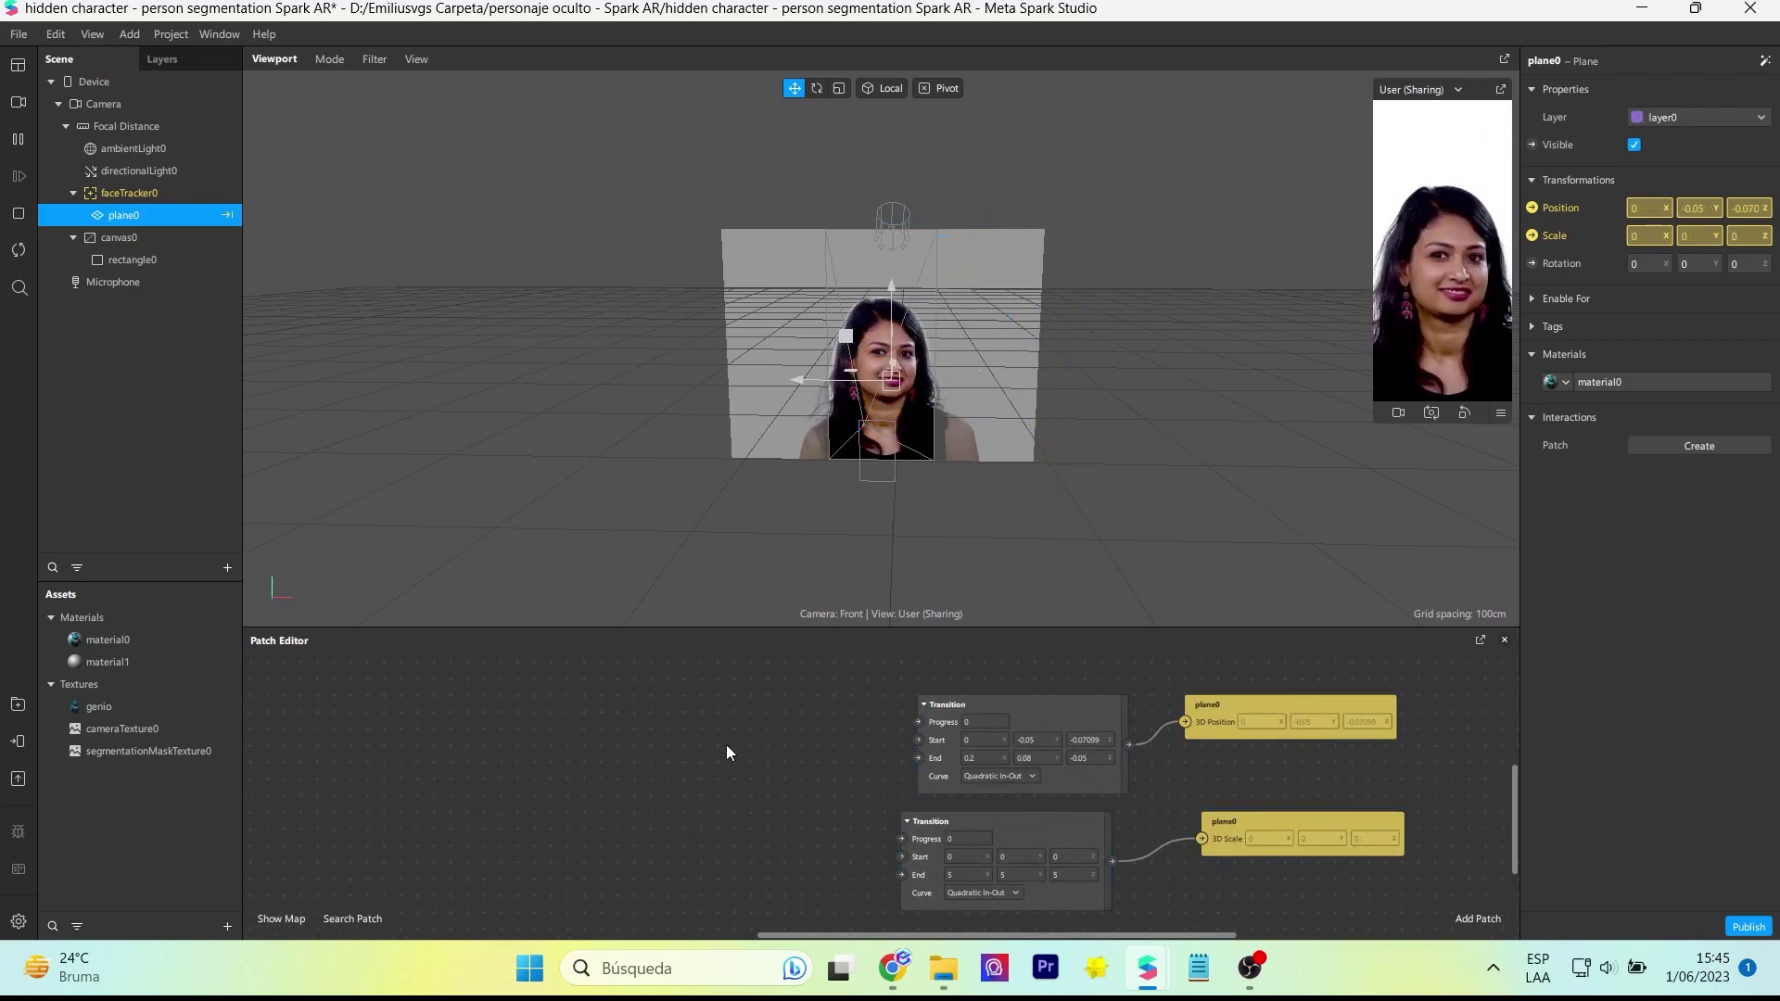
Add an Animation patch in front of the Transitions and connect its Progress output to both Transition patches' Progress inputs
{"action": "double_click", "coordinate": [726, 746]}
{"action": "type", "text": "anim"}
{"action": "key", "text": "Return"}
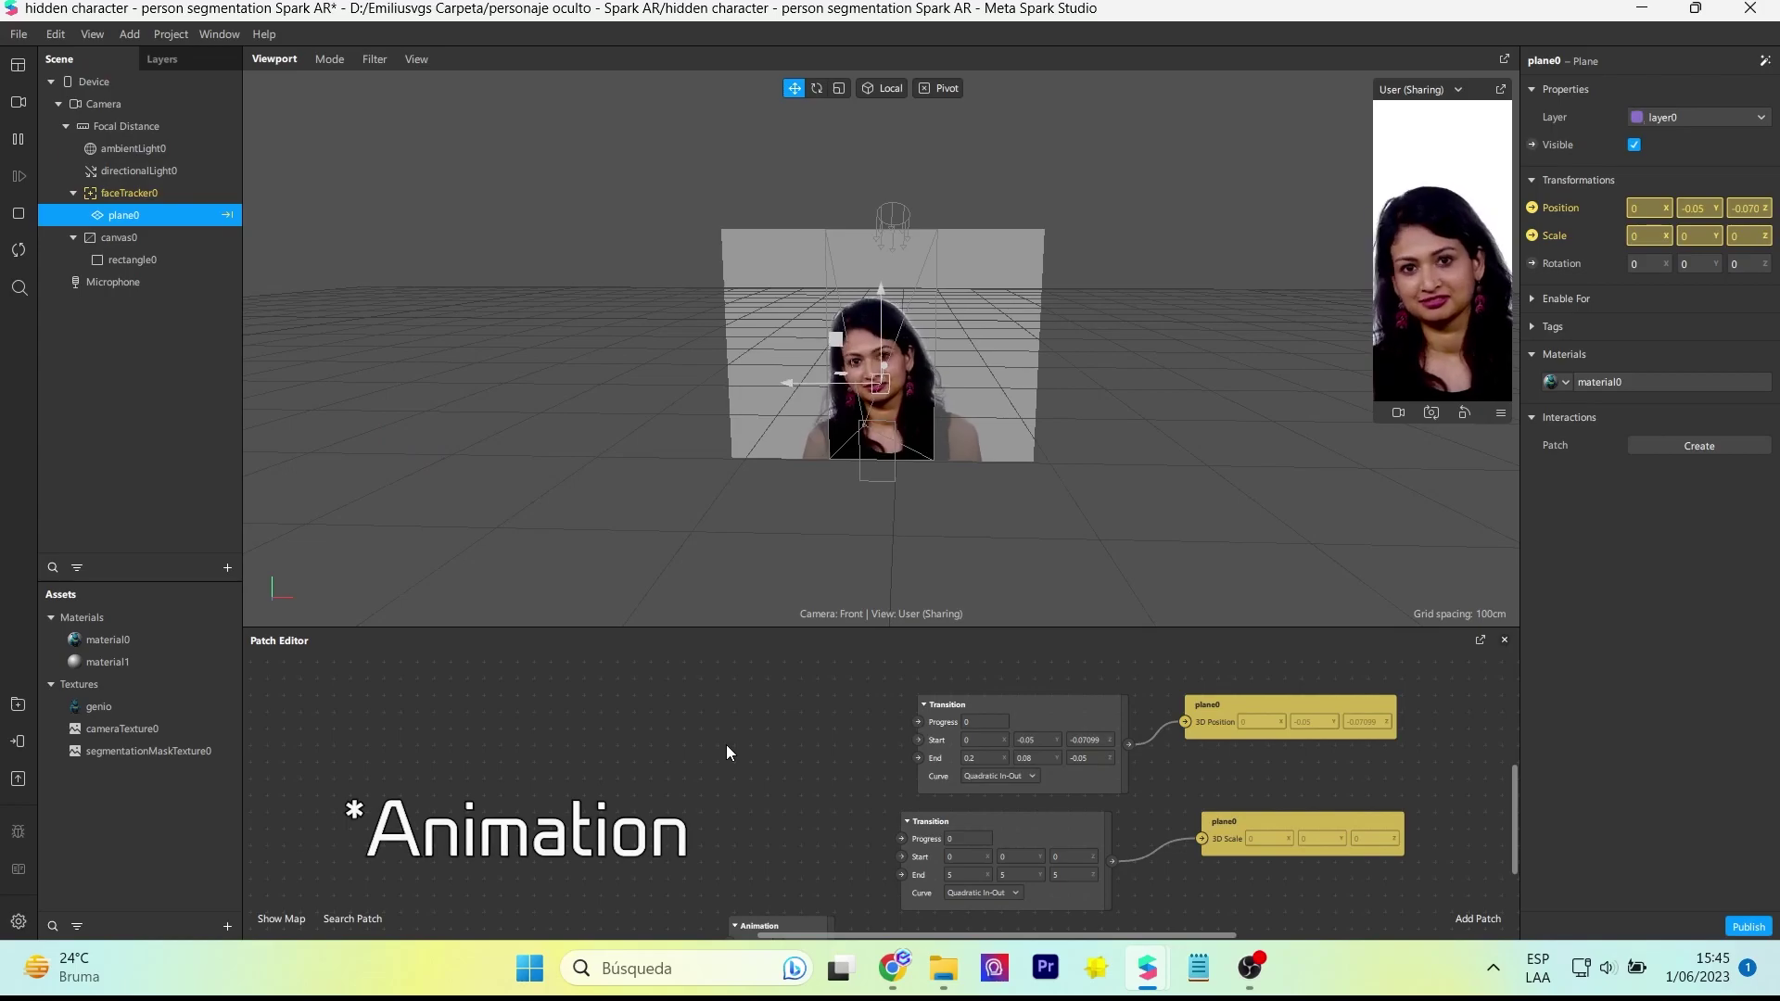
{"action": "scroll", "coordinate": [778, 886], "scroll_direction": "down", "scroll_amount": 1}
{"action": "left_click_drag", "start_coordinate": [778, 905], "coordinate": [786, 701]}
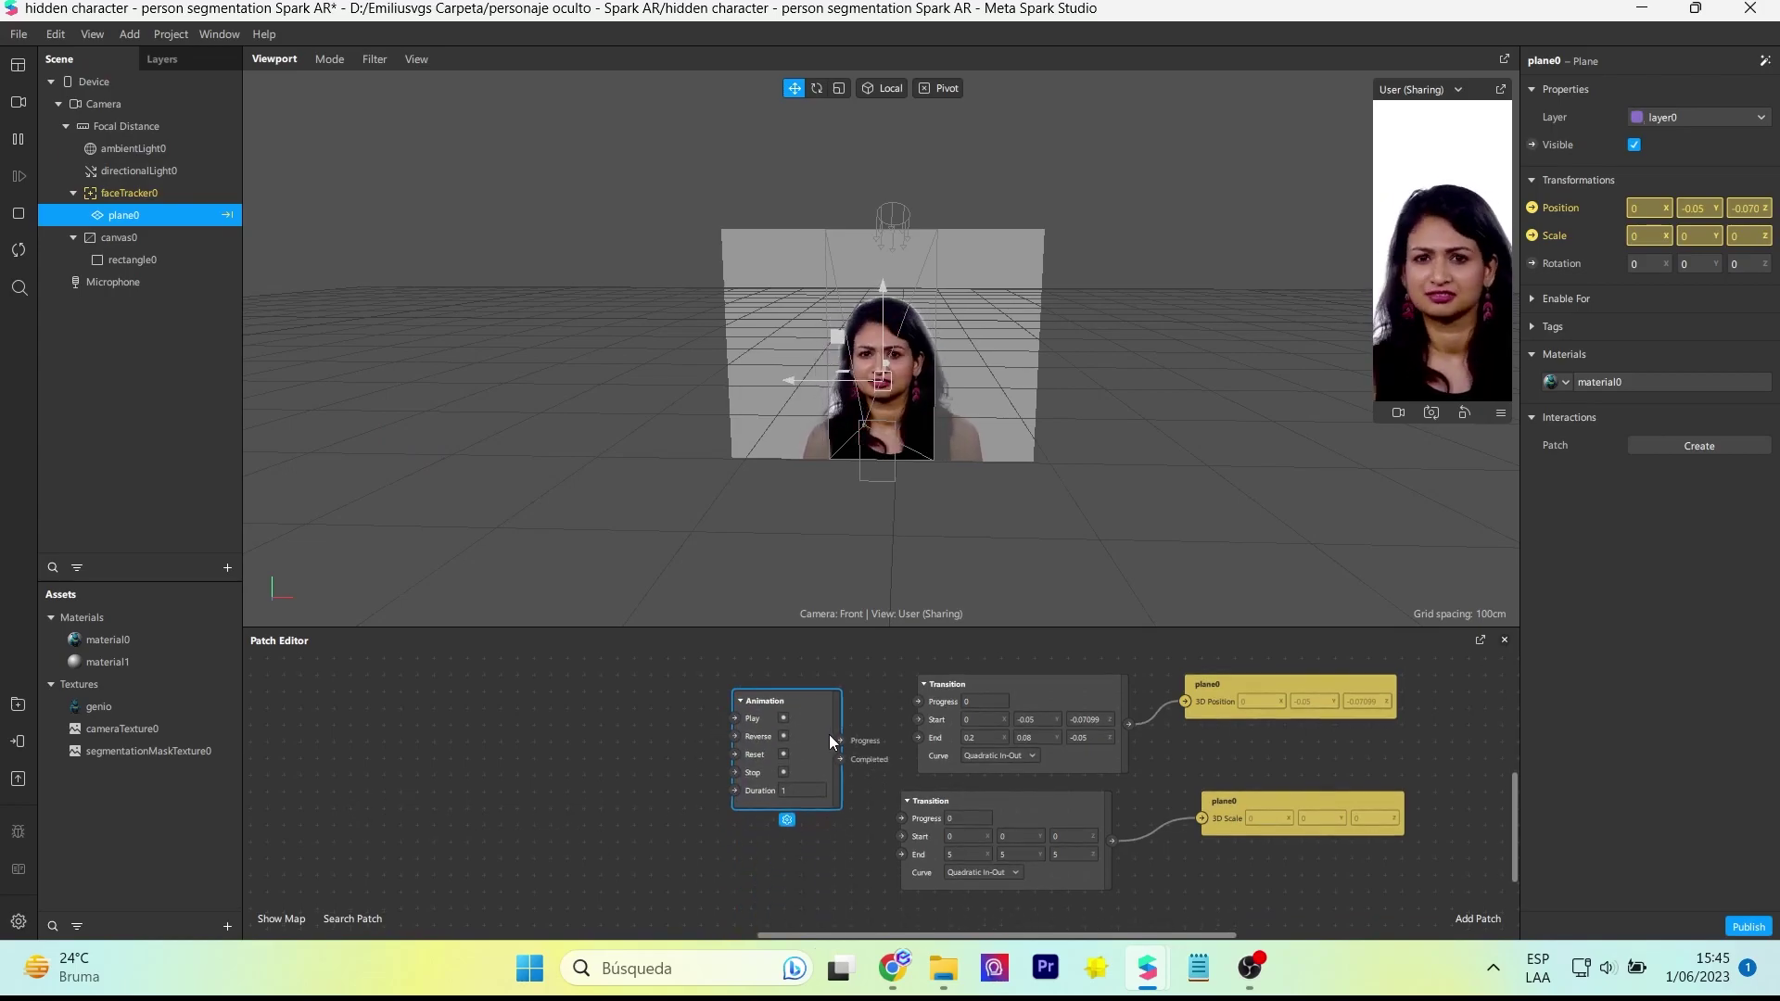
{"action": "left_click_drag", "start_coordinate": [901, 818], "coordinate": [895, 818]}
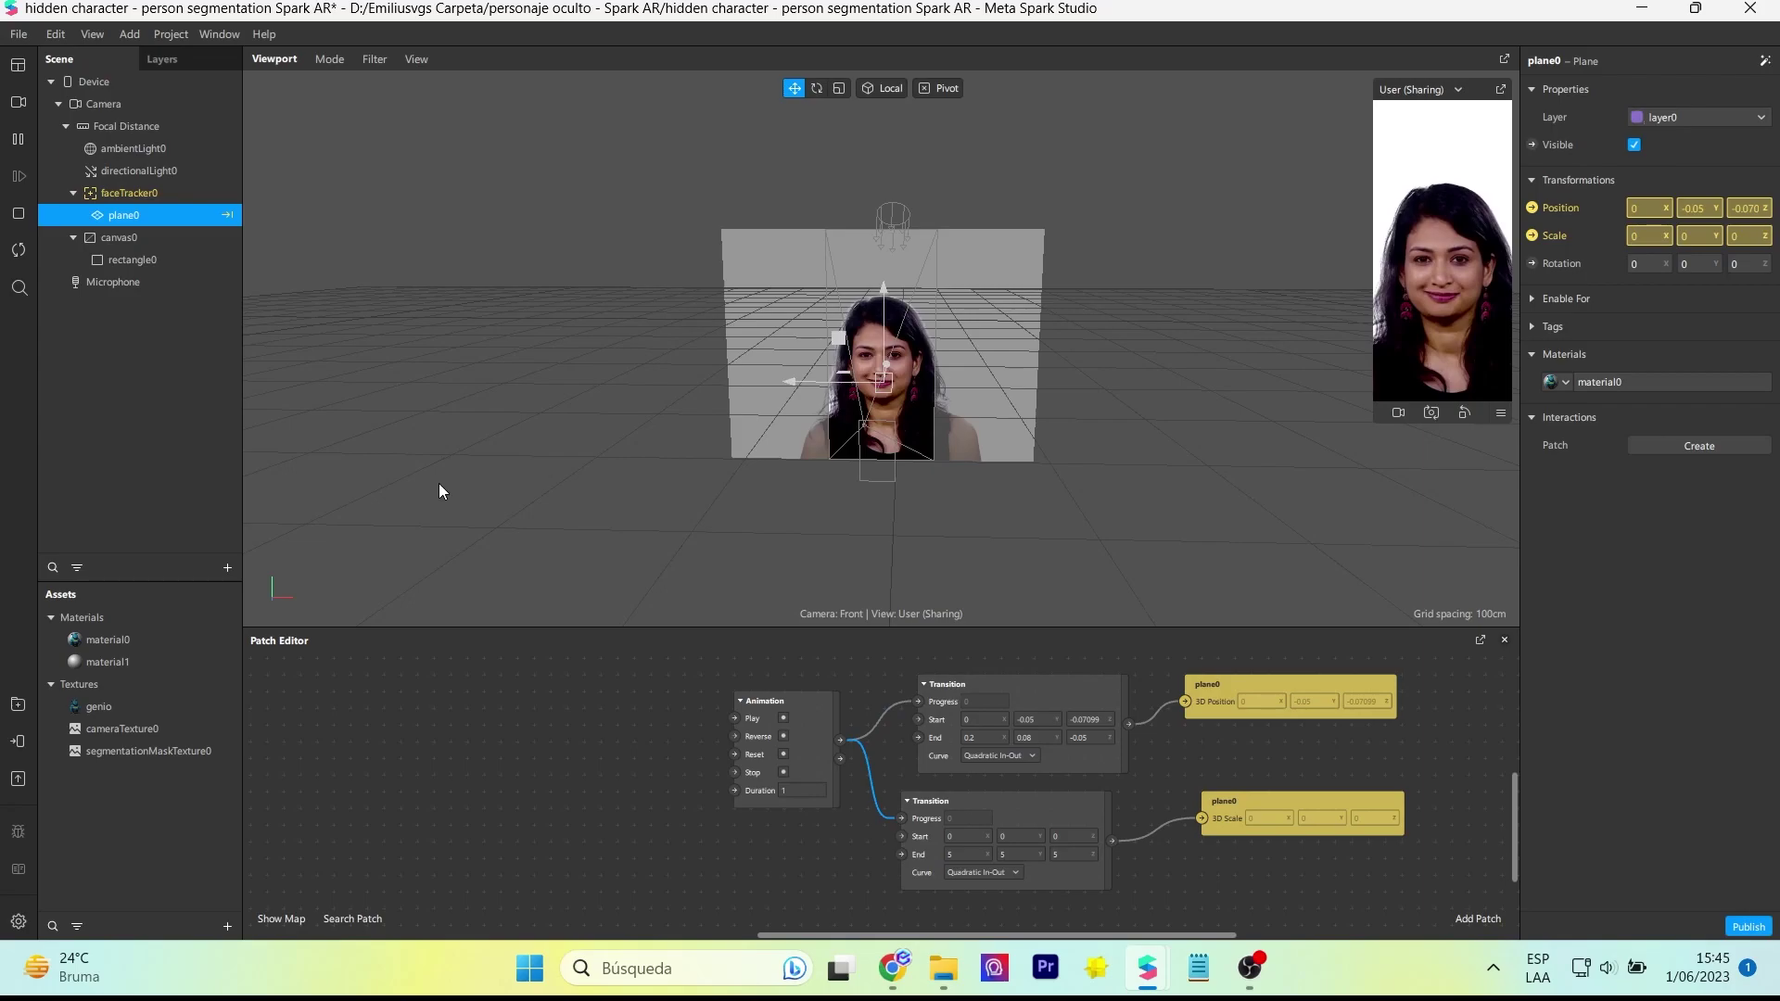
Add the faceTracker0 patch group to the Patch Editor and place it ahead of the Animation patch
{"action": "left_click", "coordinate": [130, 195]}
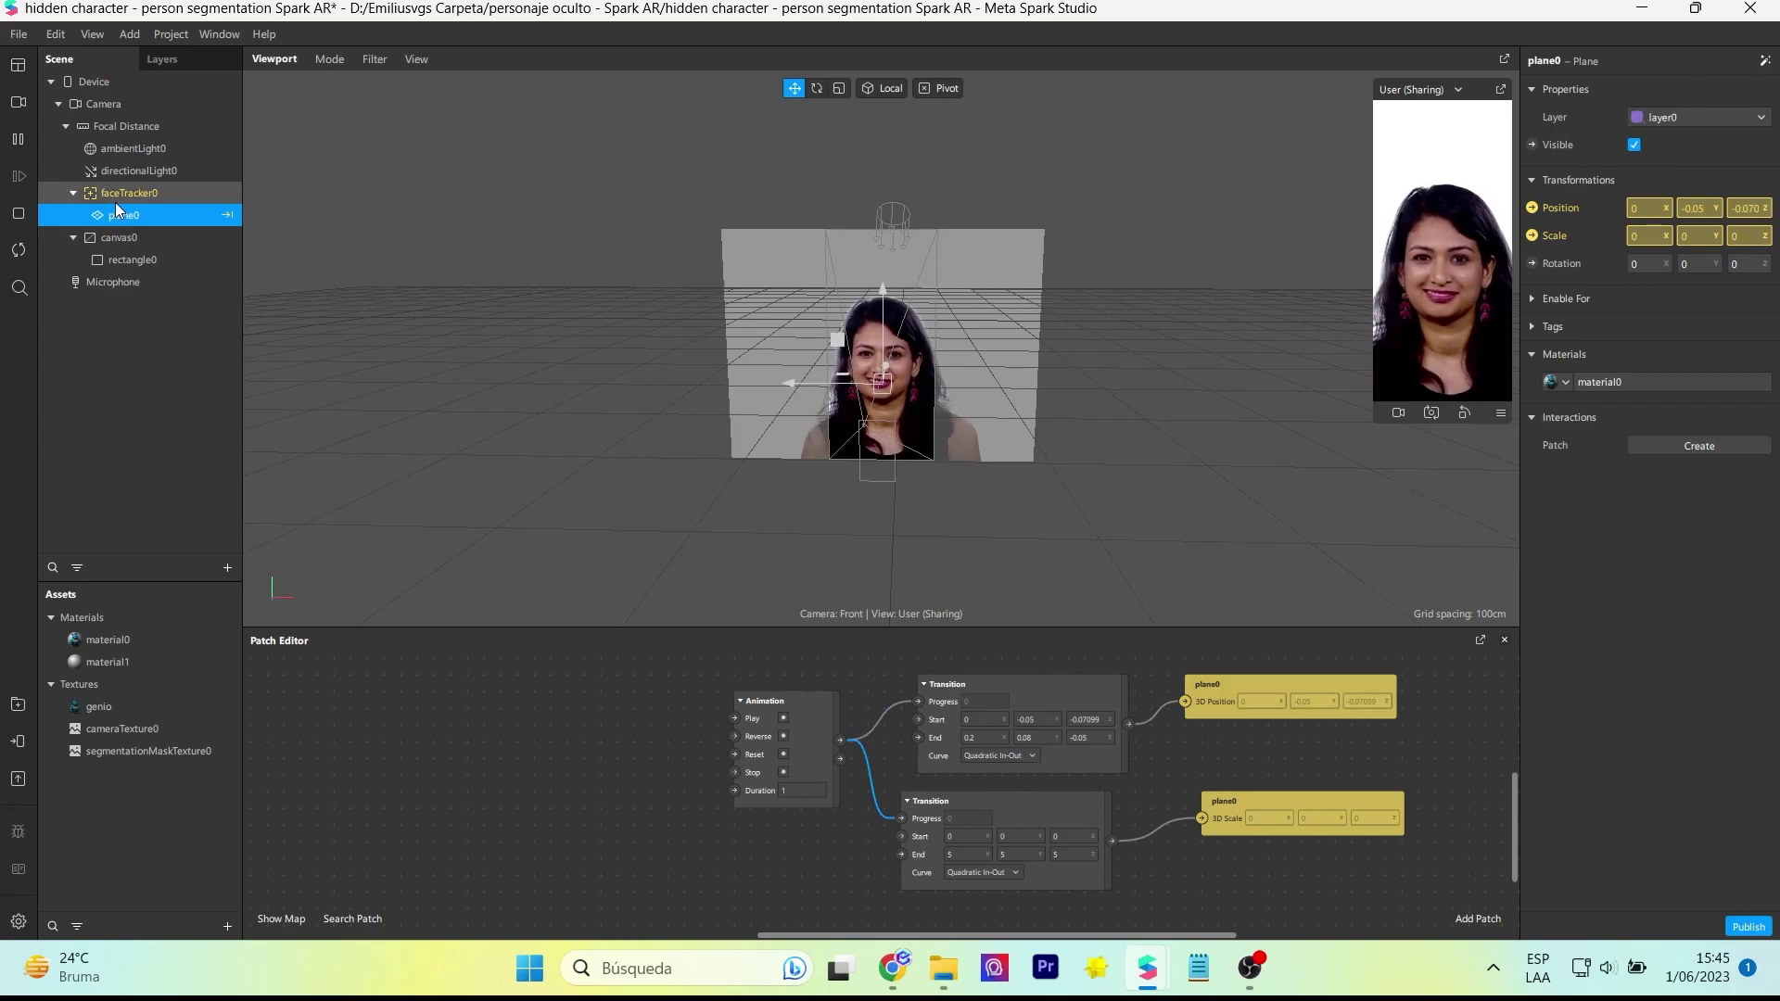
{"action": "left_click_drag", "start_coordinate": [129, 195], "coordinate": [441, 723]}
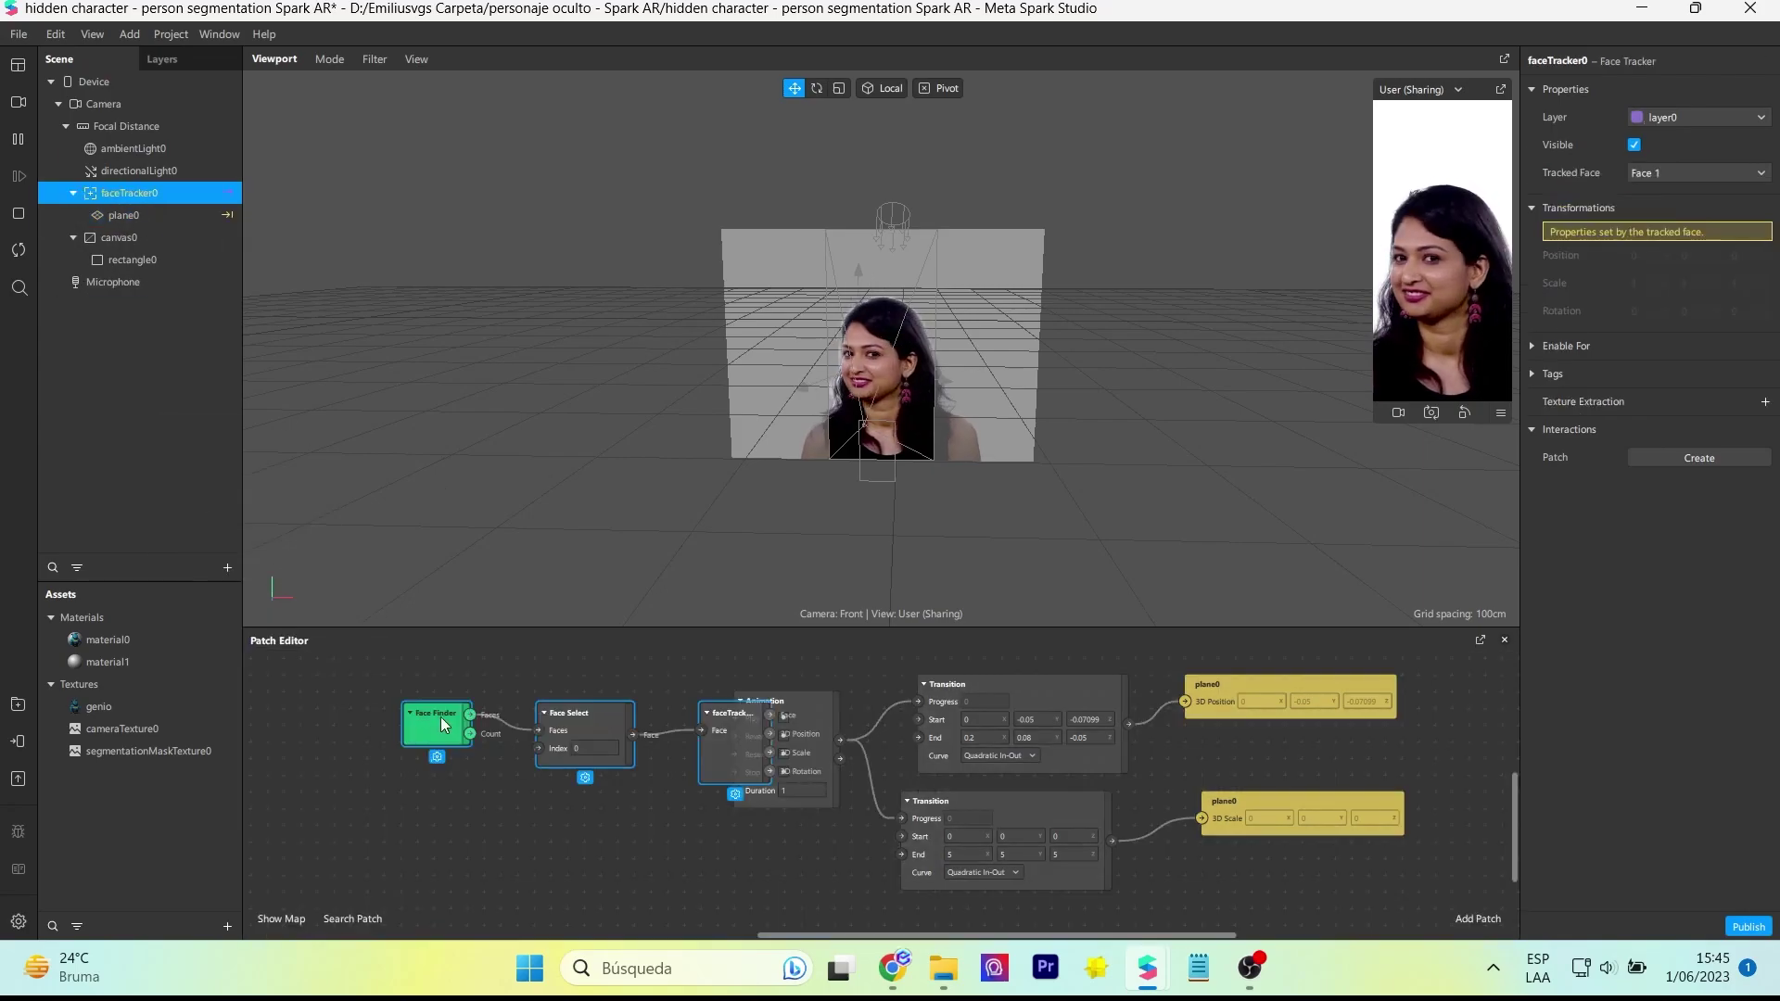
{"action": "left_click_drag", "start_coordinate": [623, 718], "coordinate": [451, 755]}
{"action": "left_click", "coordinate": [618, 700]}
{"action": "scroll", "coordinate": [603, 752], "scroll_direction": "down", "scroll_amount": 1}
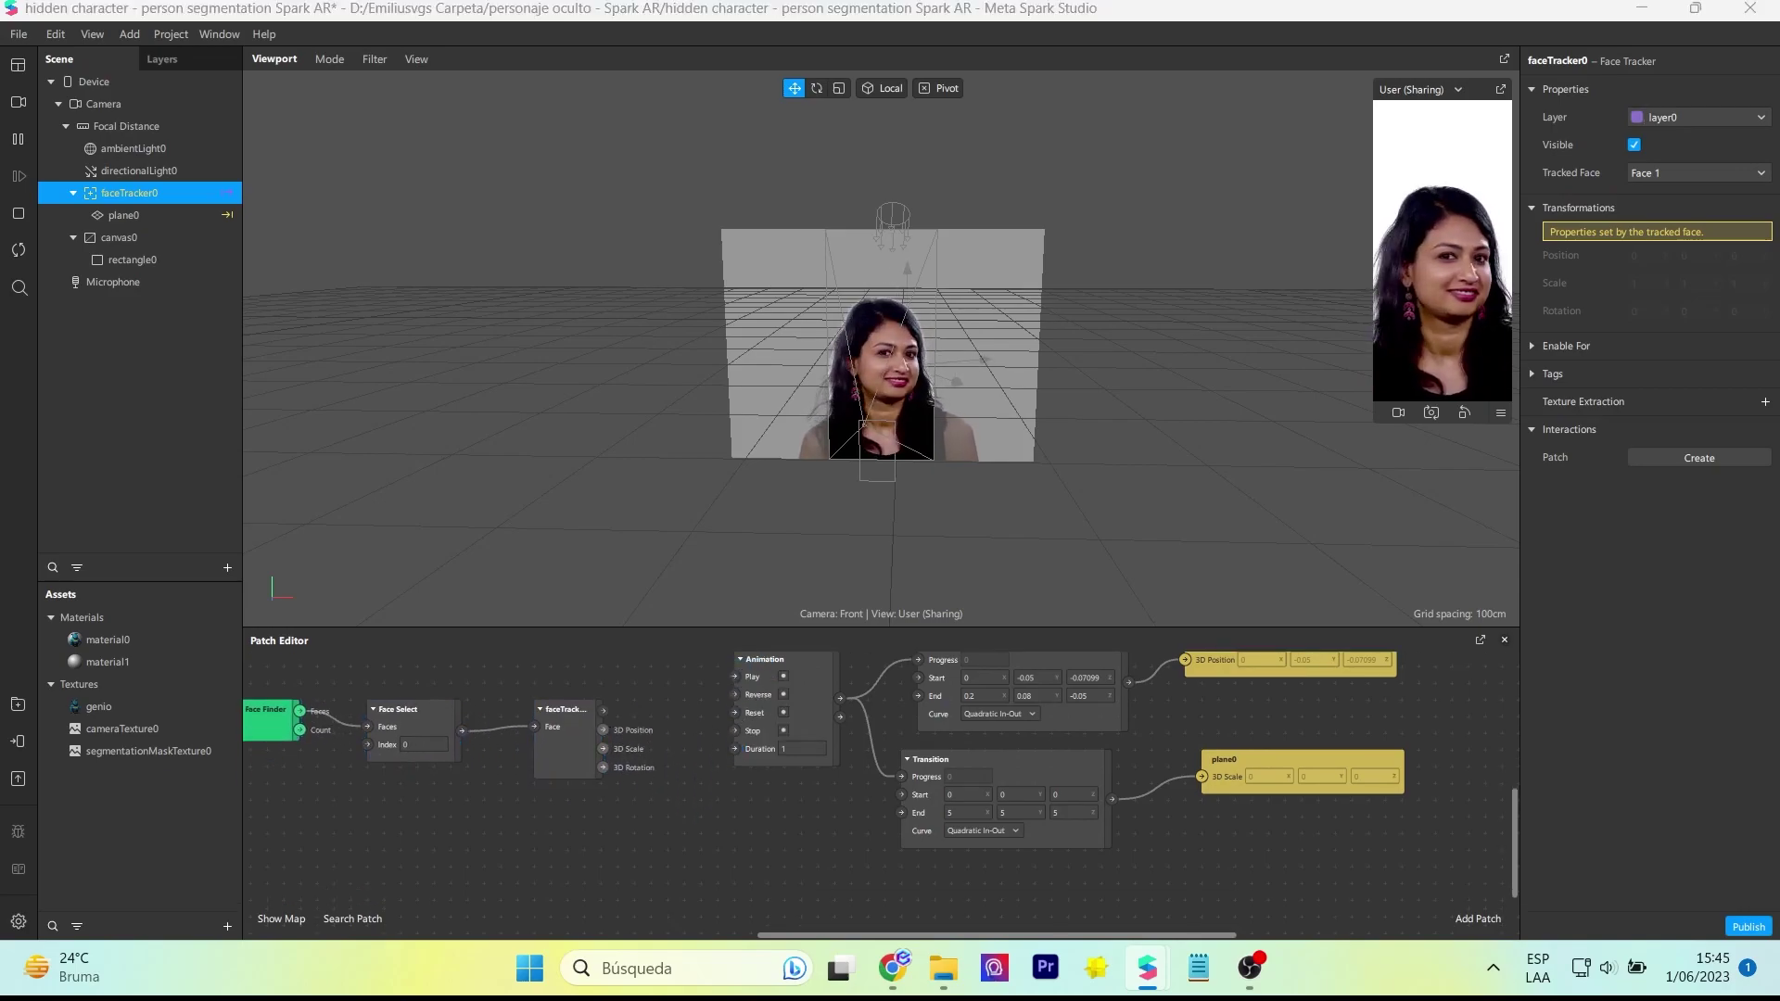
Add a Mouth Open patch below the Animation patch and connect faceTracker0's Face output to its Face input
{"action": "right_click", "coordinate": [654, 669]}
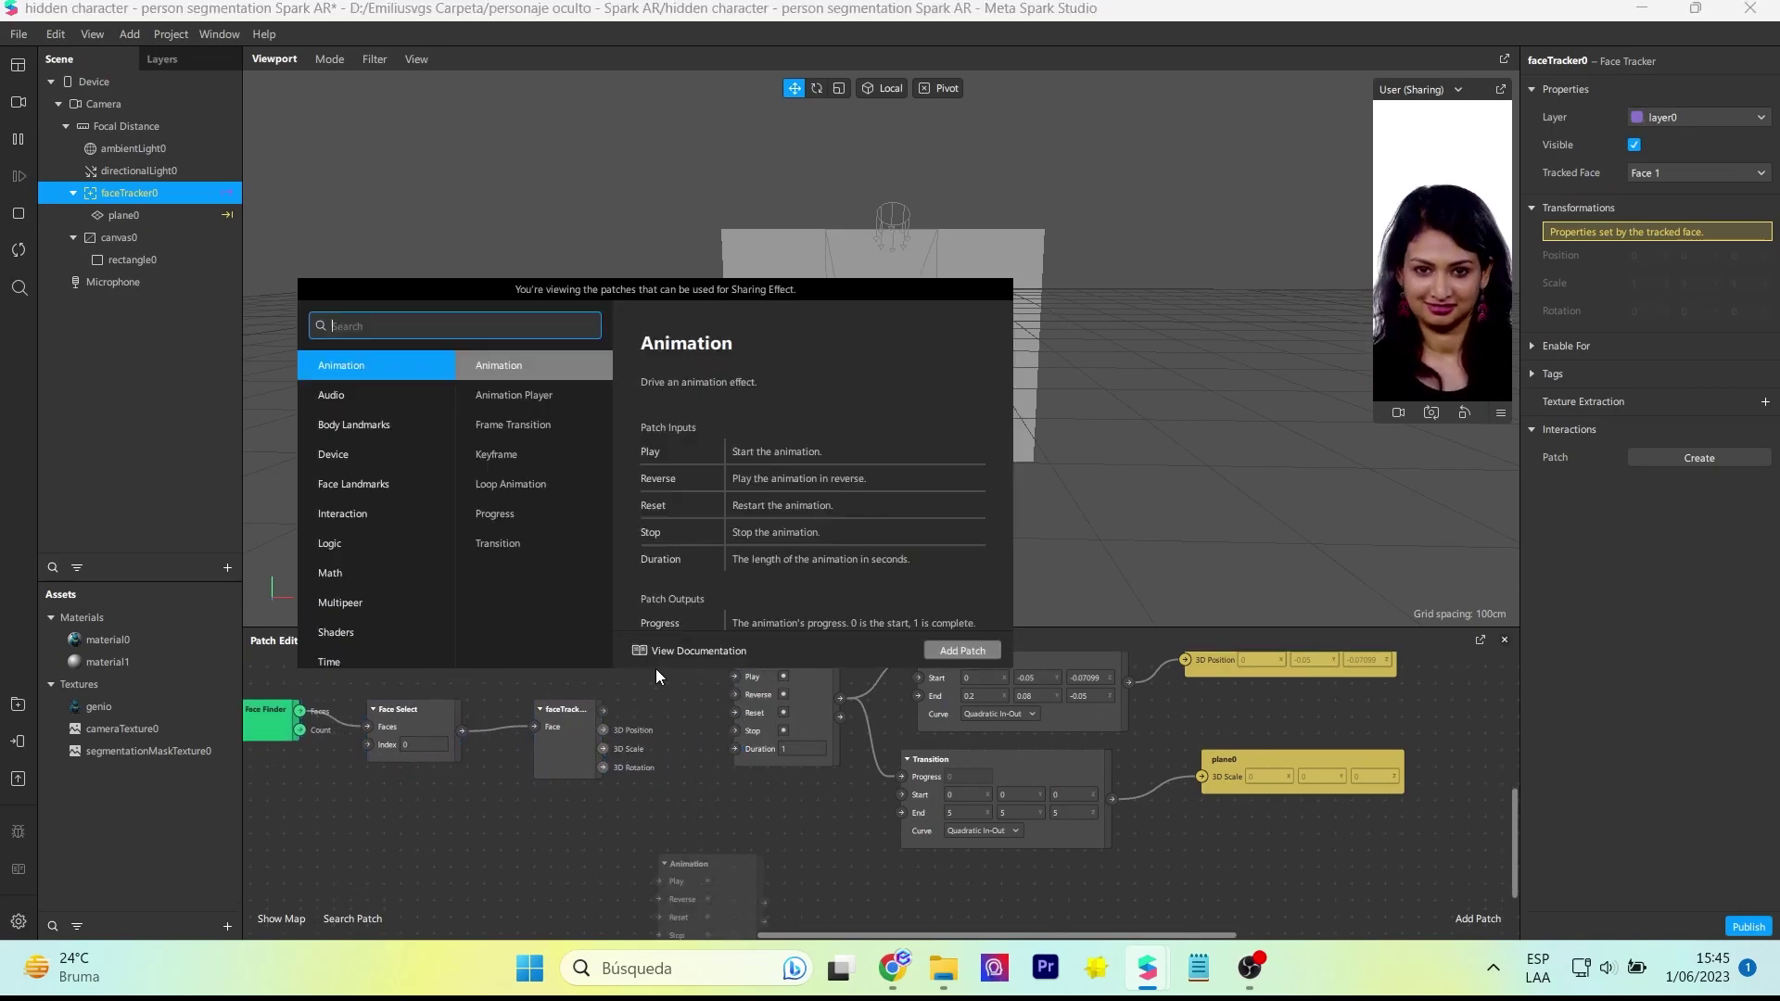
{"action": "type", "text": "mouth"}
{"action": "left_click", "coordinate": [451, 406]}
{"action": "left_click", "coordinate": [981, 666]}
{"action": "left_click_drag", "start_coordinate": [842, 797], "coordinate": [693, 809]}
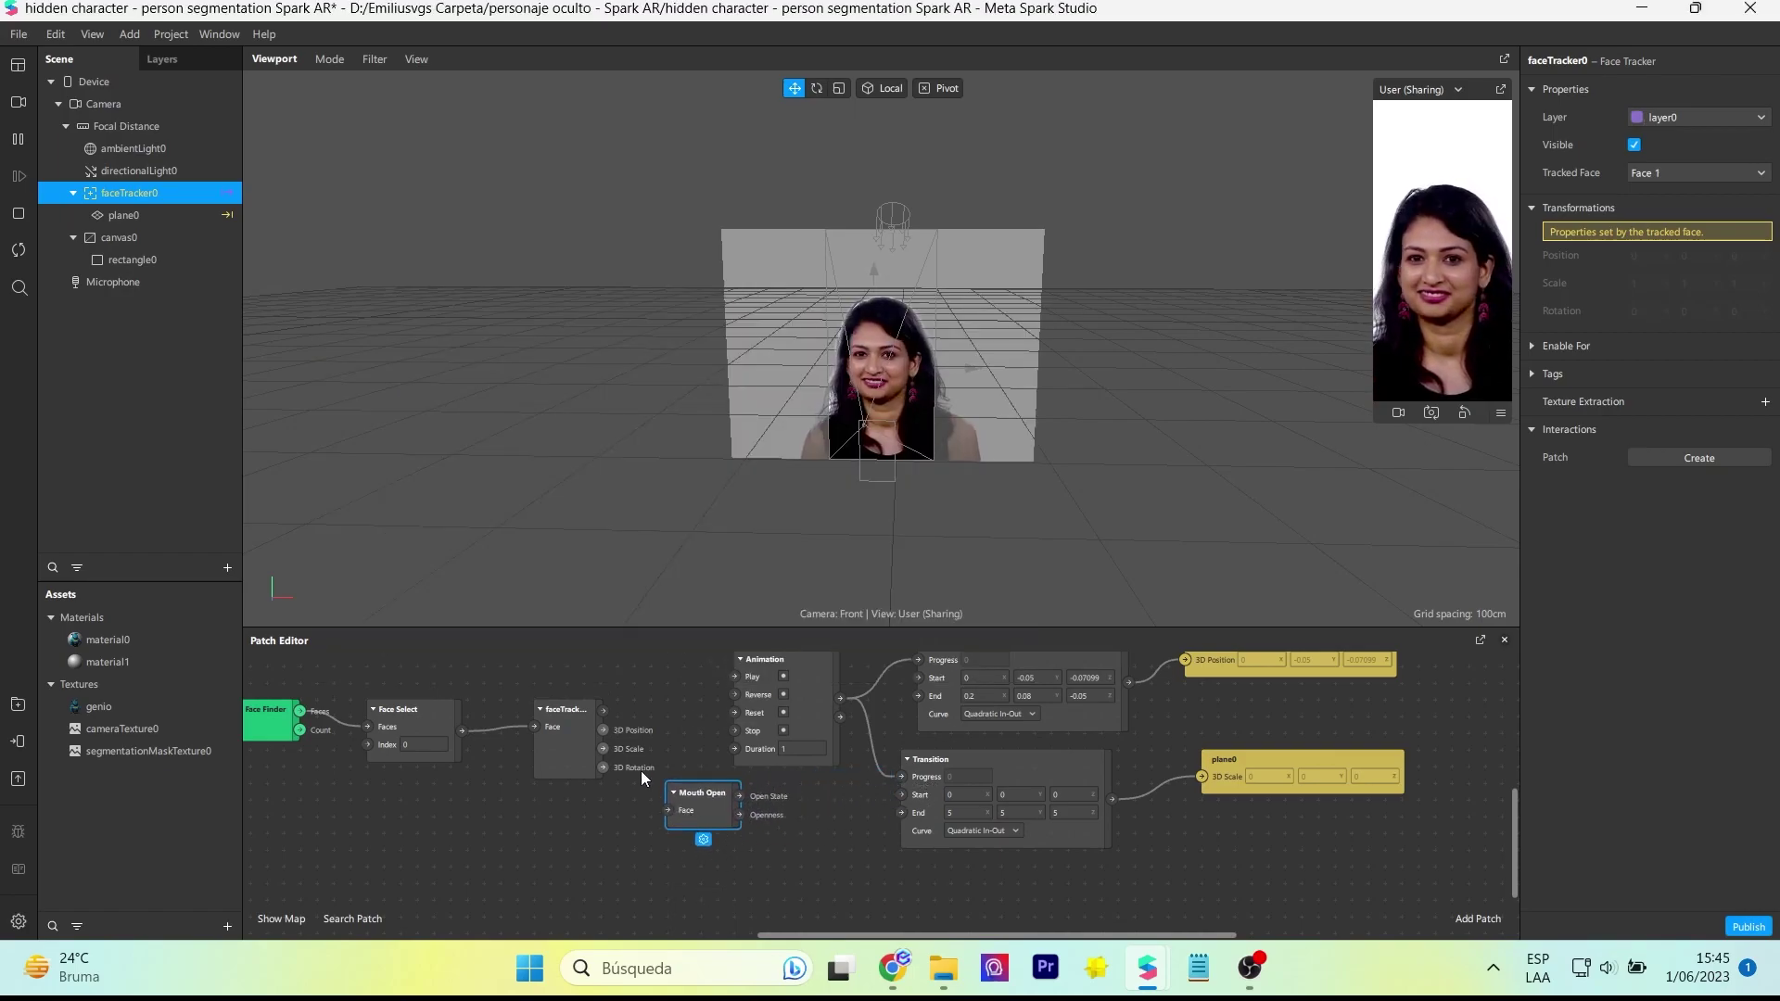
{"action": "left_click_drag", "start_coordinate": [605, 710], "coordinate": [658, 812]}
Move the Face Select and faceTracker0 patches lower and farther from the Animation patch to make room for Mouth Open
{"action": "left_click_drag", "start_coordinate": [562, 734], "coordinate": [510, 768]}
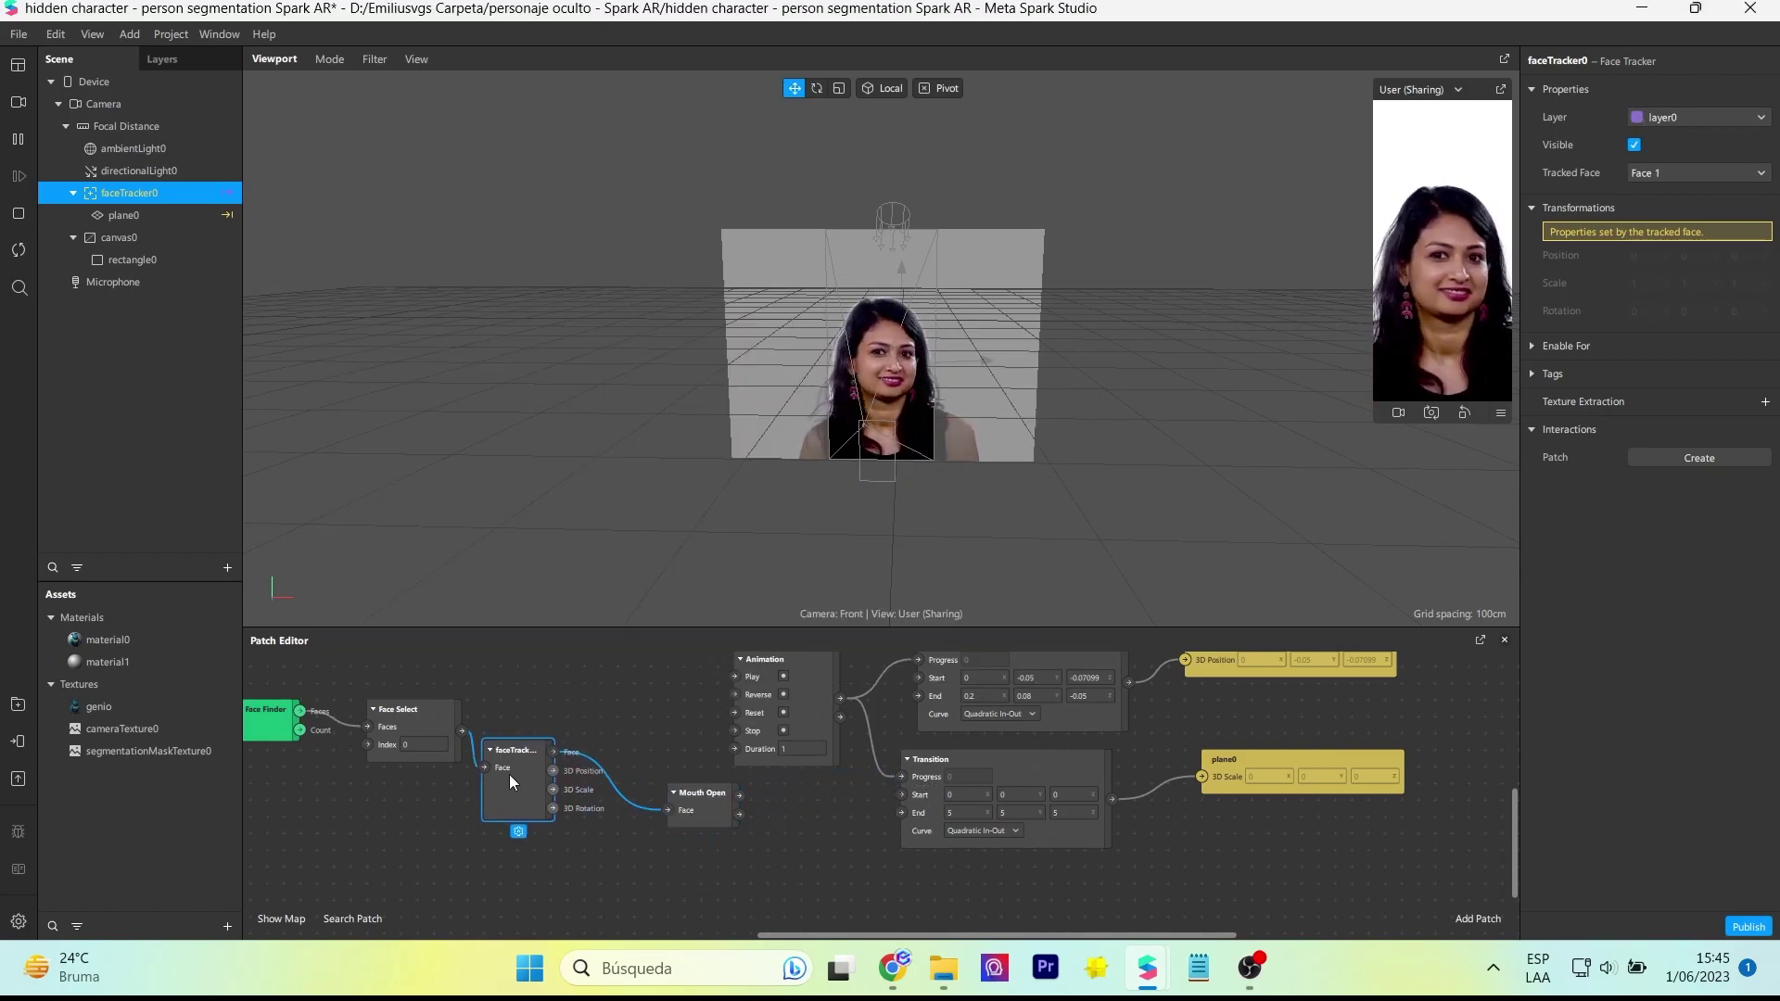
{"action": "left_click_drag", "start_coordinate": [408, 729], "coordinate": [352, 771]}
{"action": "left_click_drag", "start_coordinate": [530, 773], "coordinate": [497, 805]}
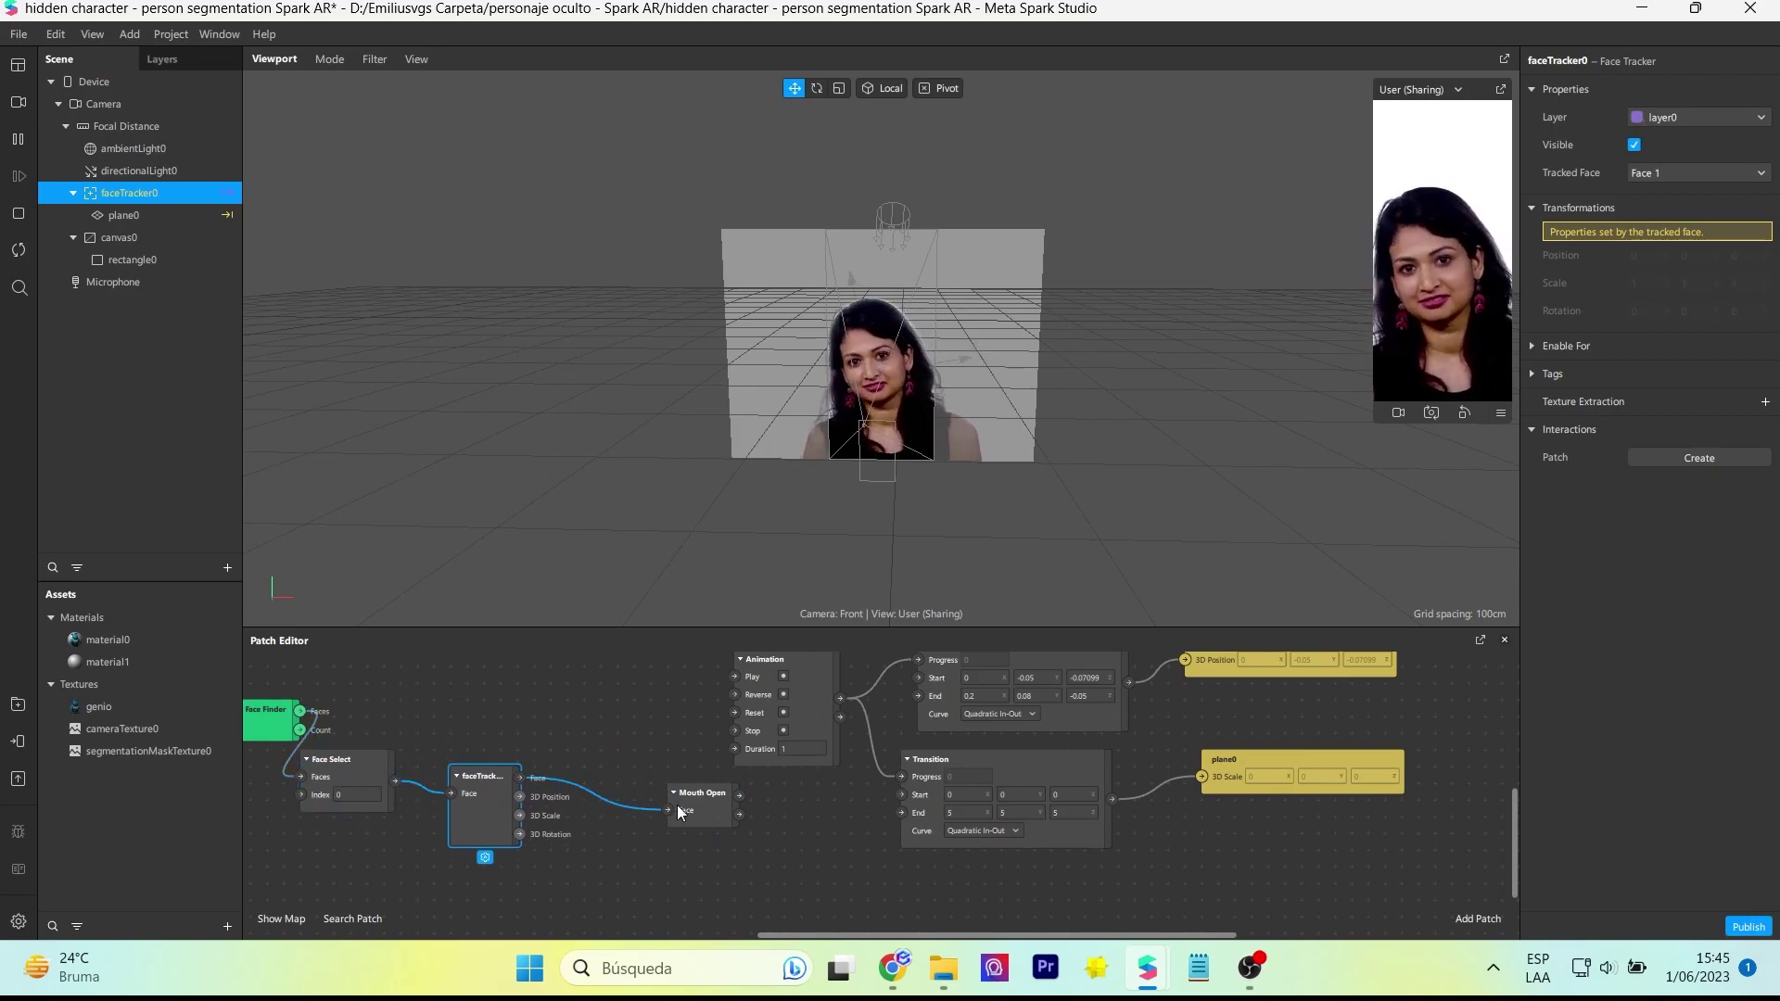
Move the Mouth Open patch beside the Animation patch and connect its Open State output to the Animation's Play input
{"action": "left_click_drag", "start_coordinate": [695, 794], "coordinate": [626, 726]}
{"action": "middle_click_drag", "start_coordinate": [695, 709], "coordinate": [695, 727]}
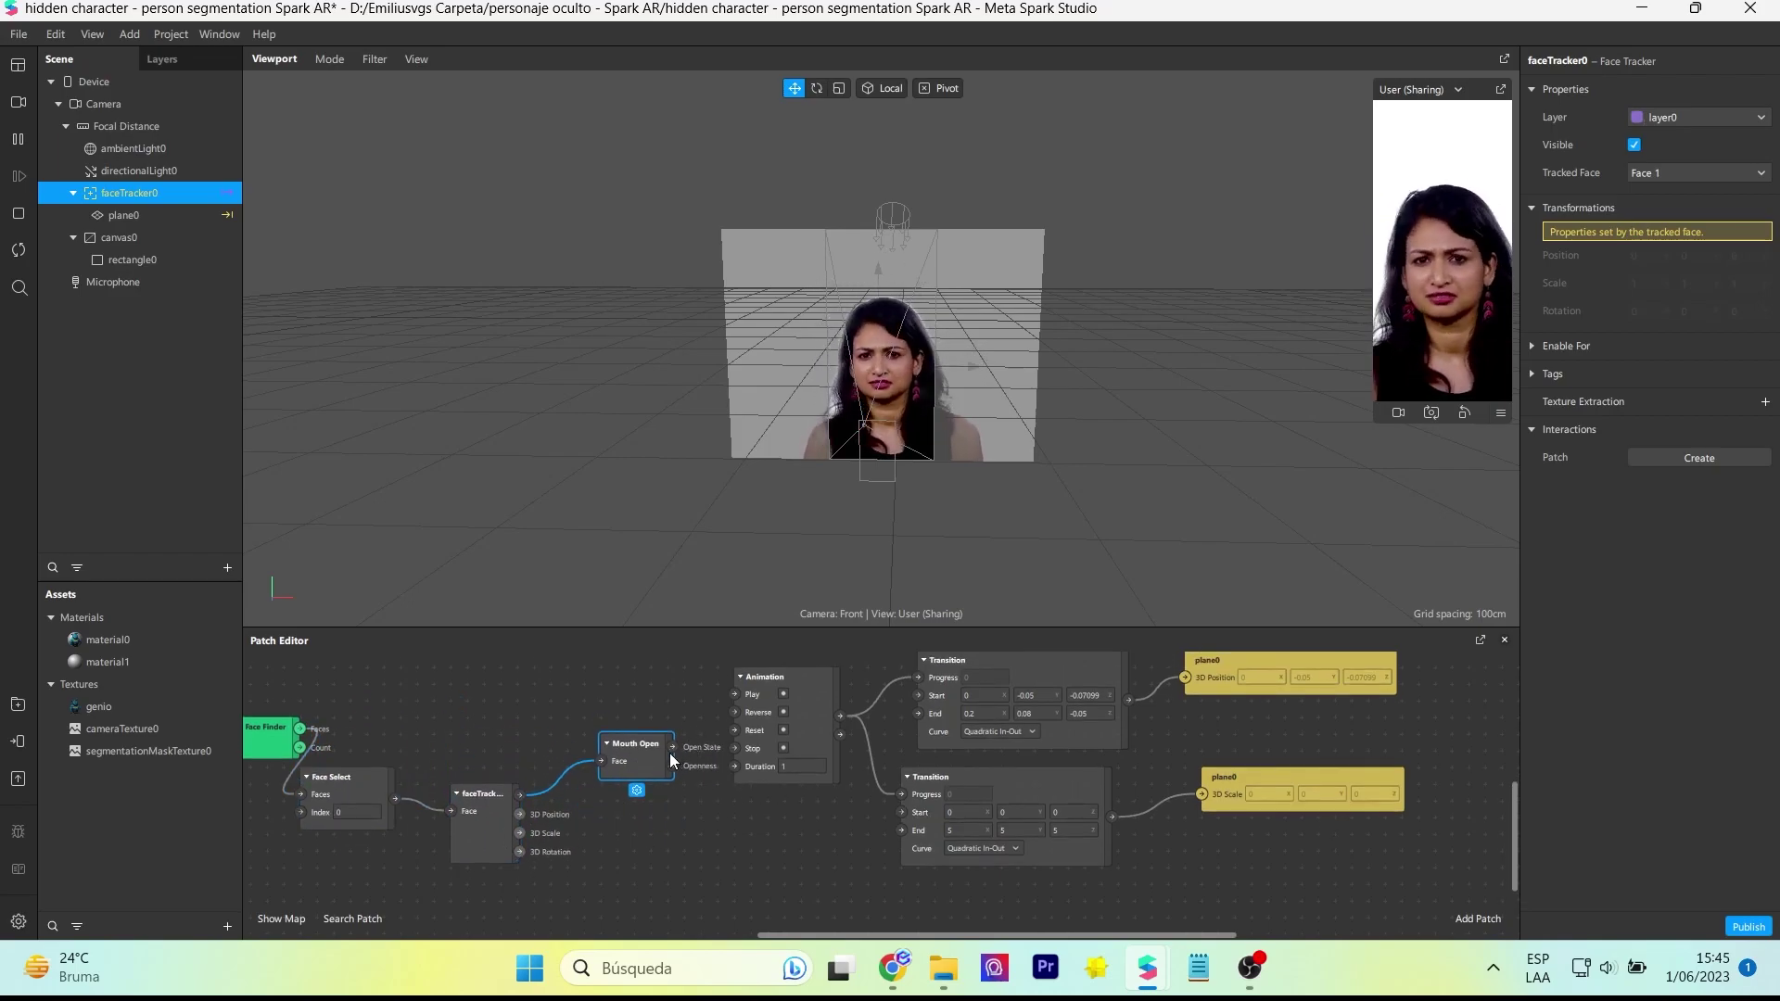
{"action": "left_click_drag", "start_coordinate": [710, 707], "coordinate": [732, 692]}
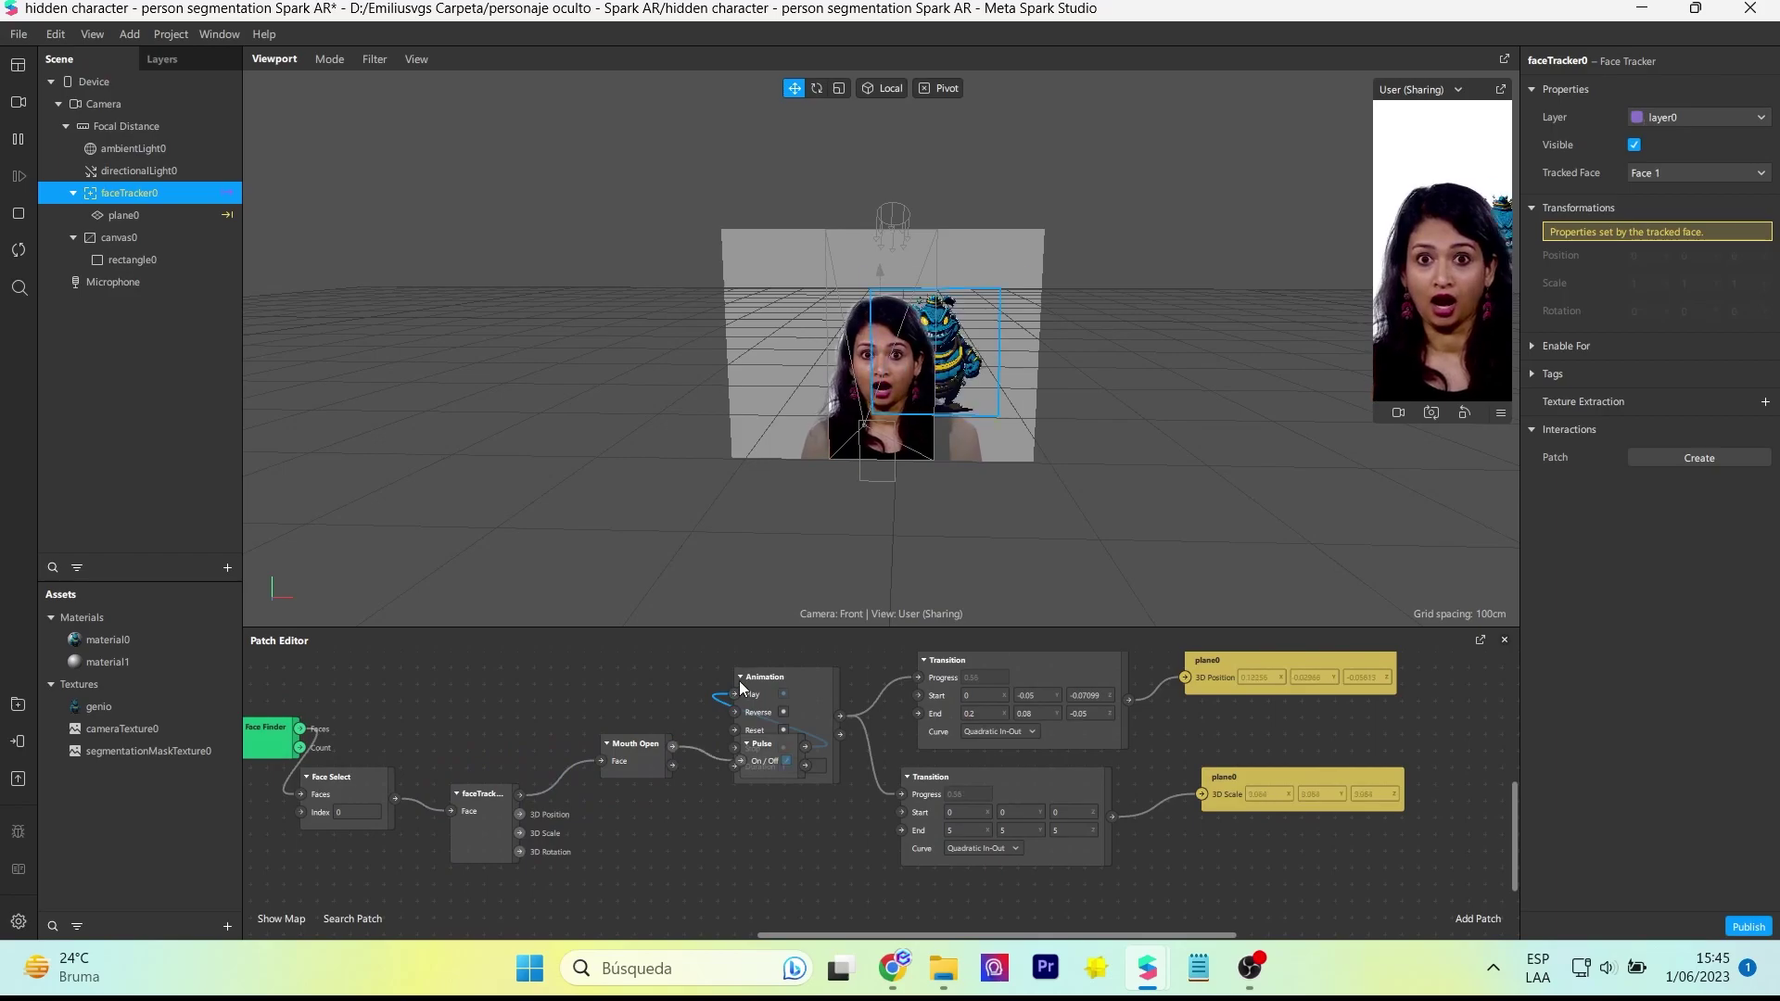